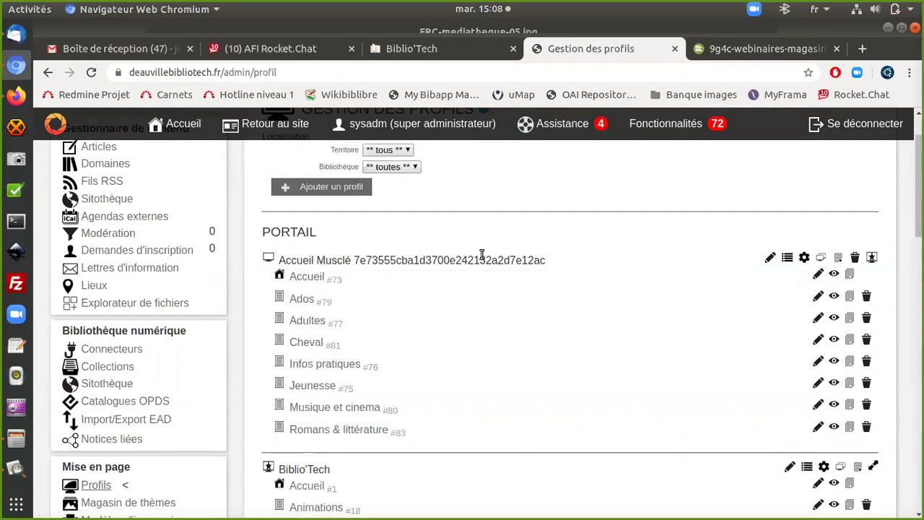
# Step: View the Accueil page of the Accueil Musclé profile and look through it from header to footer
pyautogui.click(835, 277)
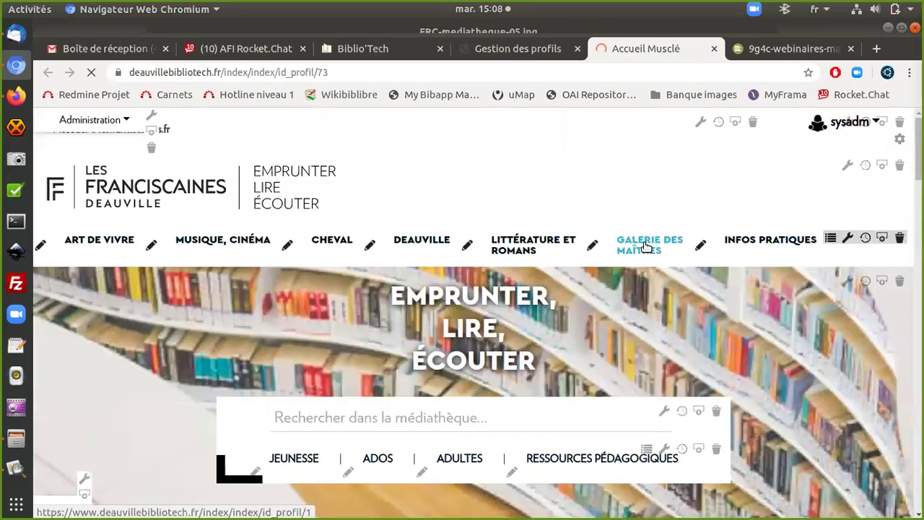
pyautogui.scroll(-3, 646, 247)
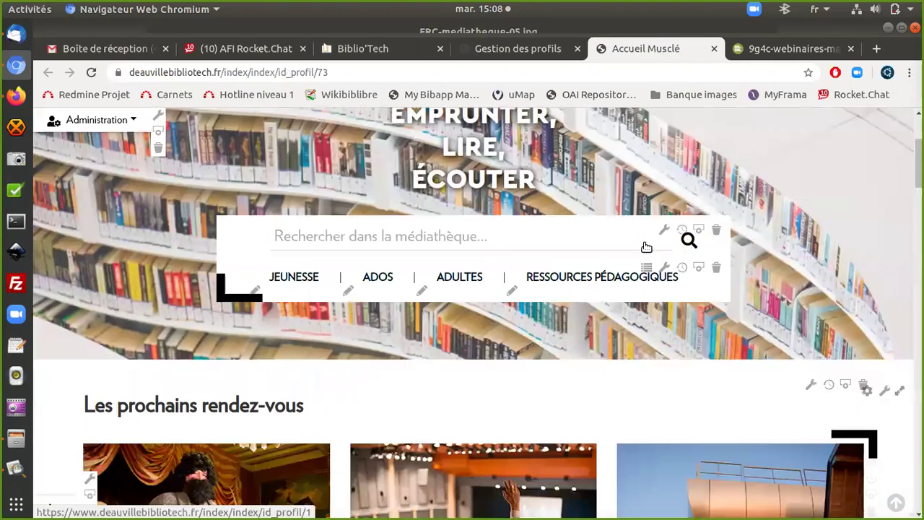
pyautogui.scroll(-20, 647, 247)
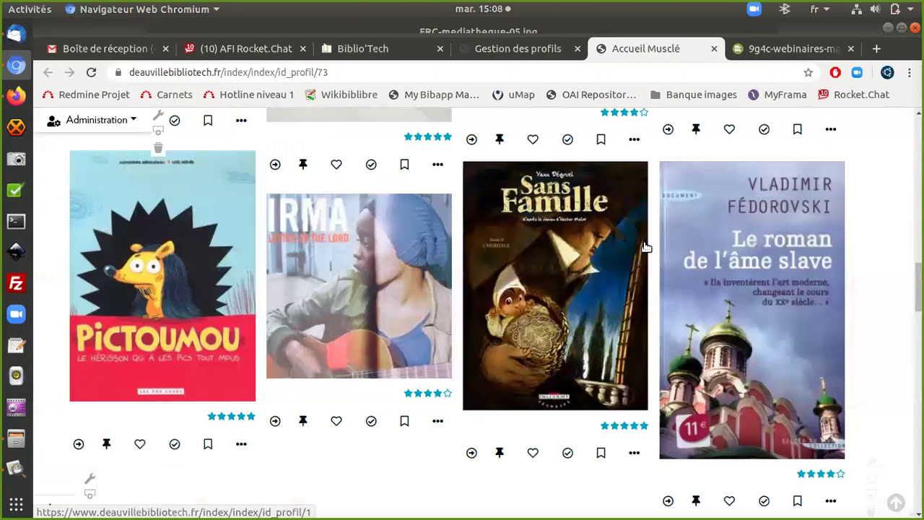
pyautogui.scroll(-15, 646, 247)
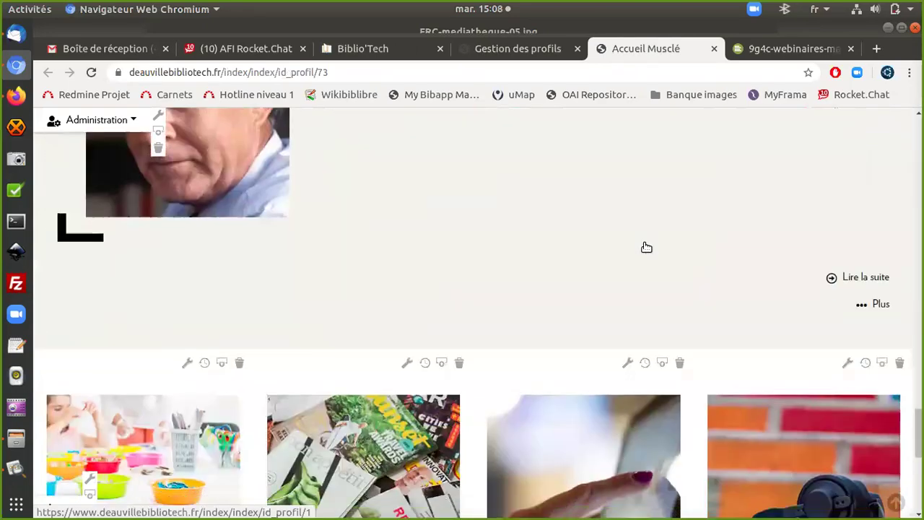
pyautogui.scroll(-4, 646, 247)
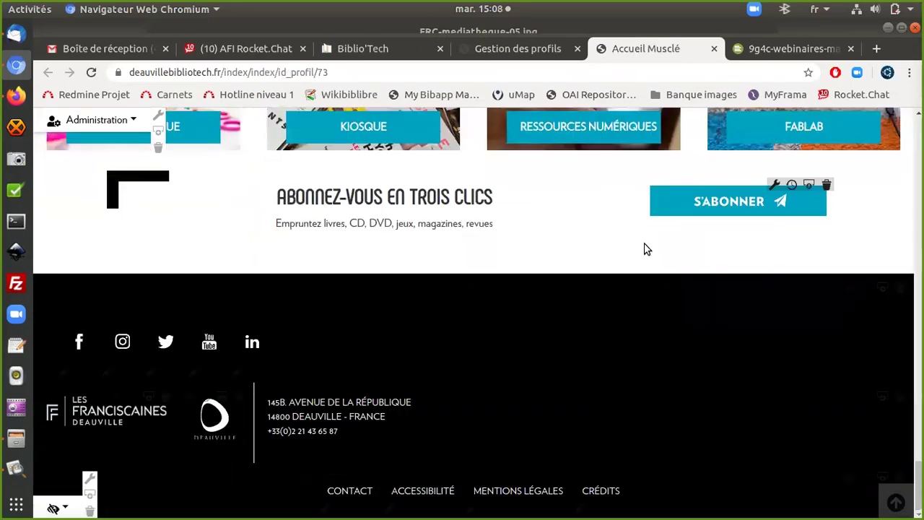
pyautogui.scroll(8, 647, 247)
pyautogui.scroll(20, 646, 249)
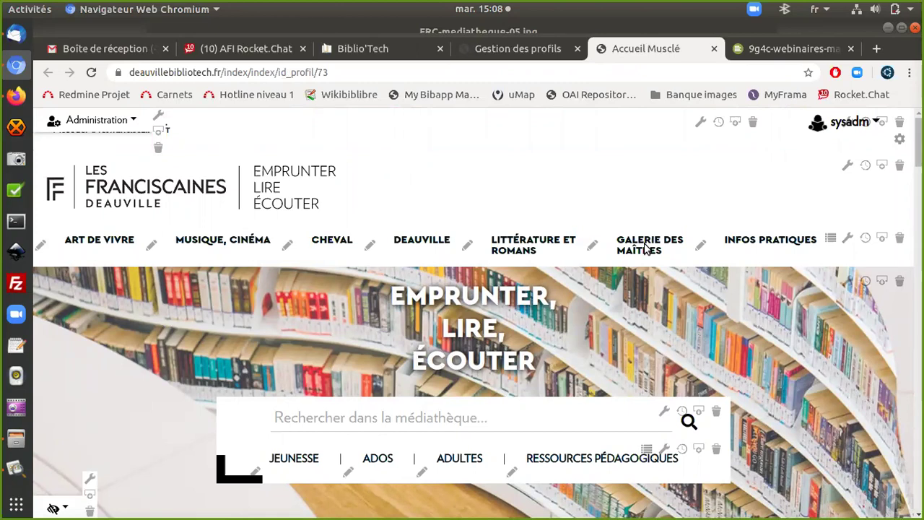
pyautogui.moveTo(647, 247)
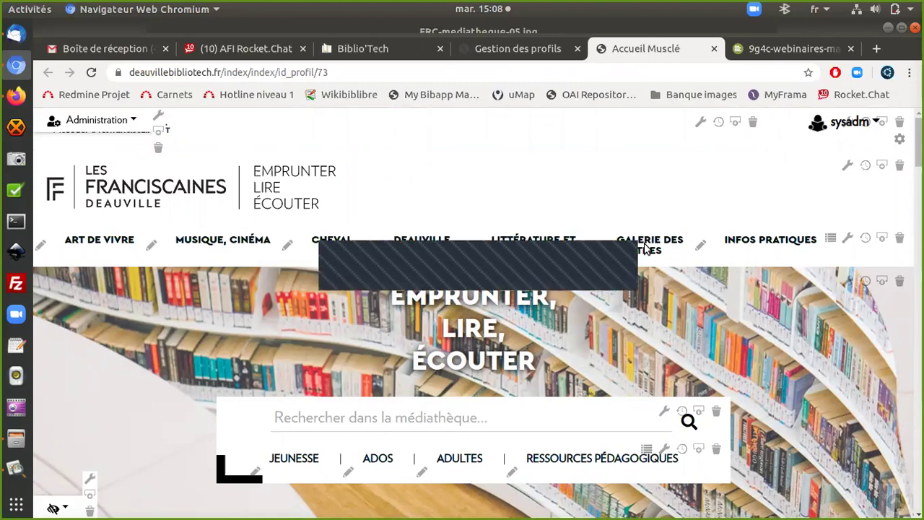
# Step: Open the Musclé theme configuration for this page and review its core files and CSS file settings
pyautogui.click(109, 123)
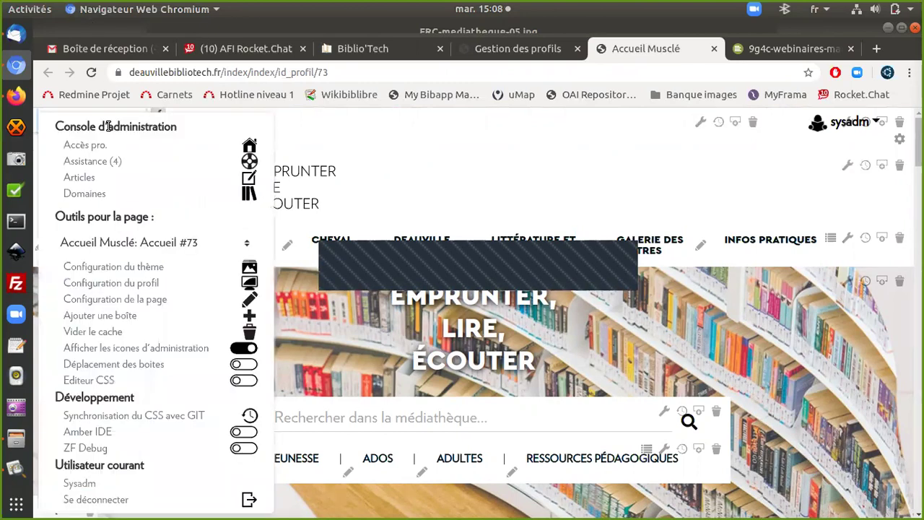
pyautogui.click(131, 269)
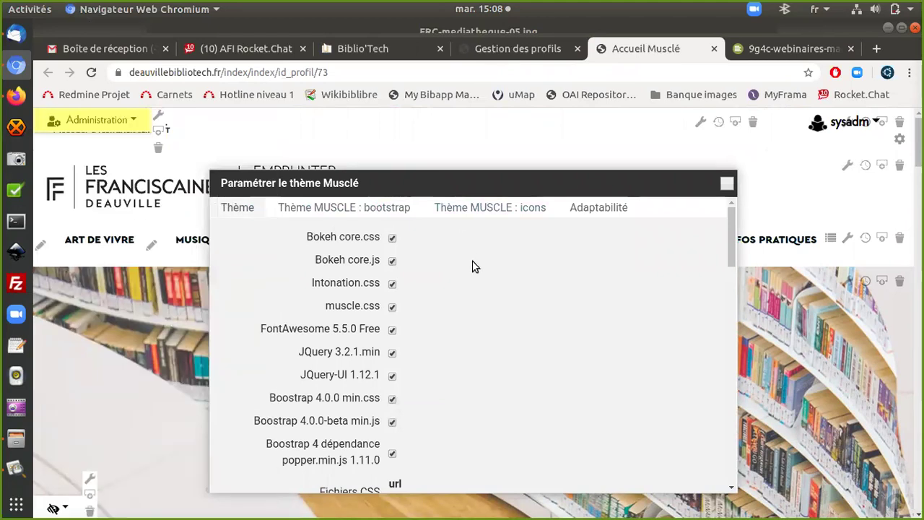
pyautogui.scroll(-2, 473, 268)
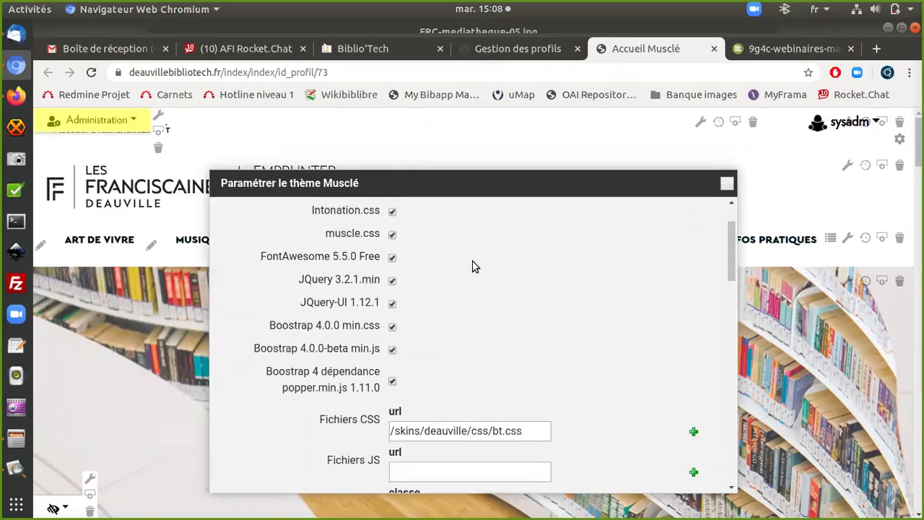
pyautogui.scroll(2, 473, 267)
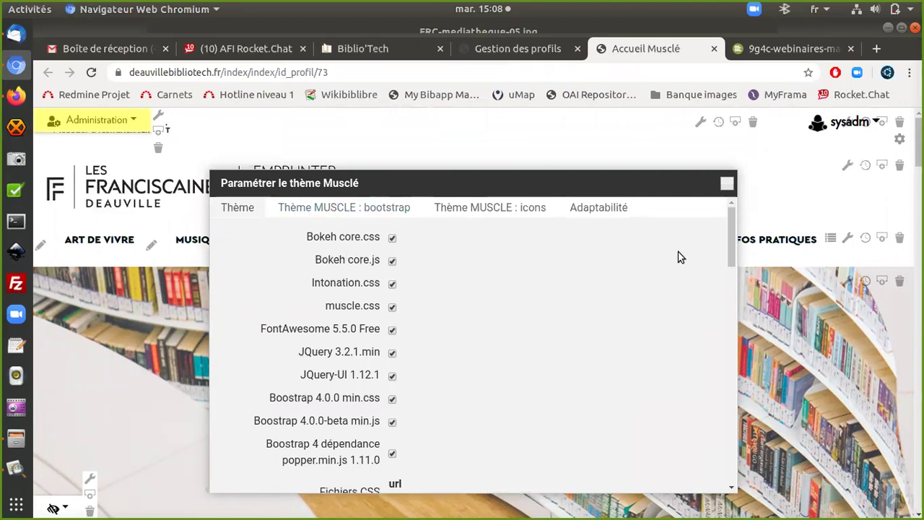
pyautogui.scroll(-1, 665, 289)
pyautogui.scroll(-2, 662, 285)
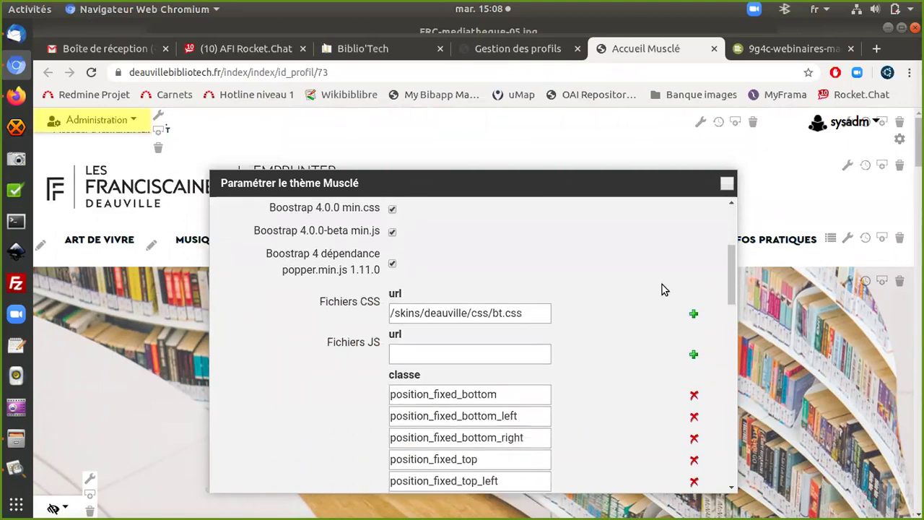
# Step: Set the theme's CSS file URL to /skins/deauville/css/bt.css_old and save the theme
pyautogui.click(535, 317)
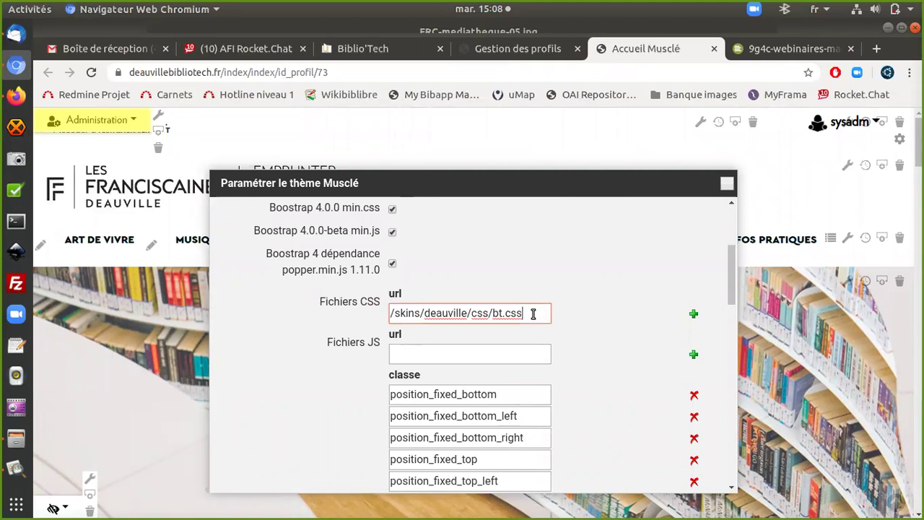
pyautogui.hotkey('ctrl', 'a')
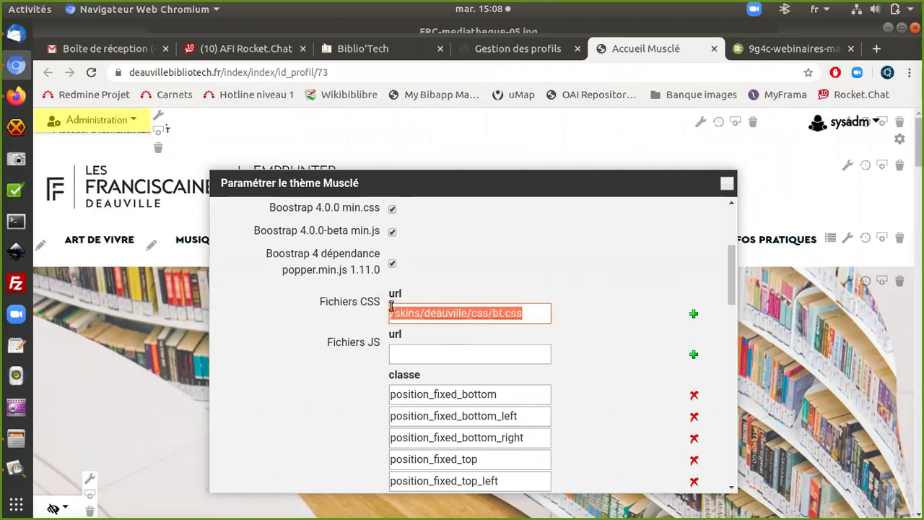
pyautogui.click(542, 316)
pyautogui.write('_old')
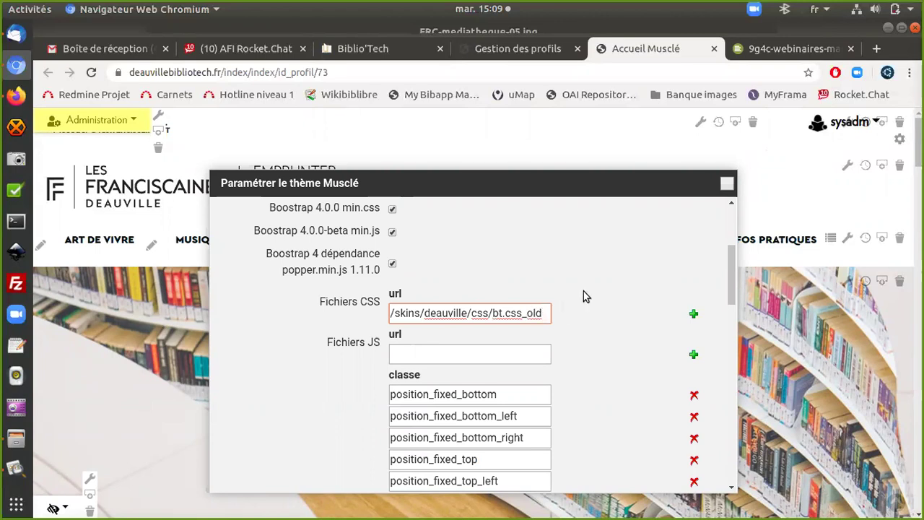
pyautogui.scroll(-10, 583, 293)
pyautogui.scroll(-3, 584, 293)
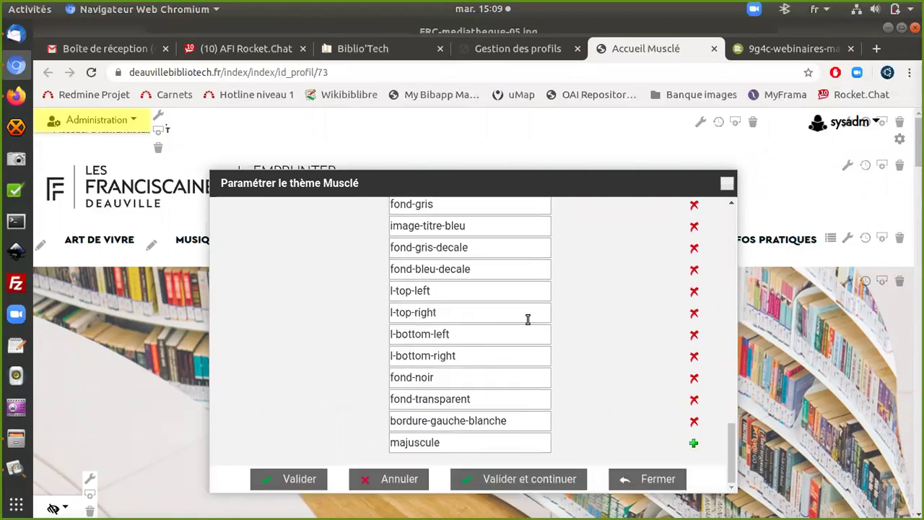
pyautogui.click(299, 479)
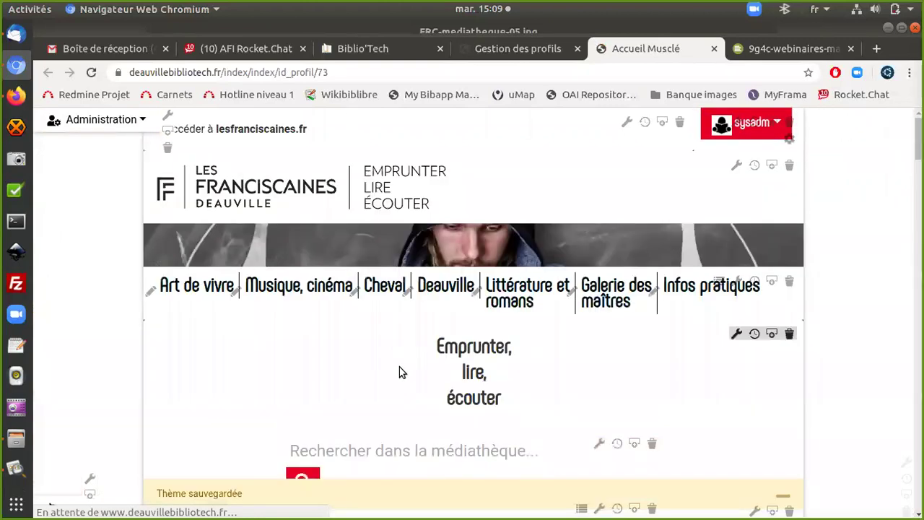
# Step: Examine how the home page sections, from the navigation to Zoom, look without the custom stylesheet
pyautogui.scroll(-2, 423, 239)
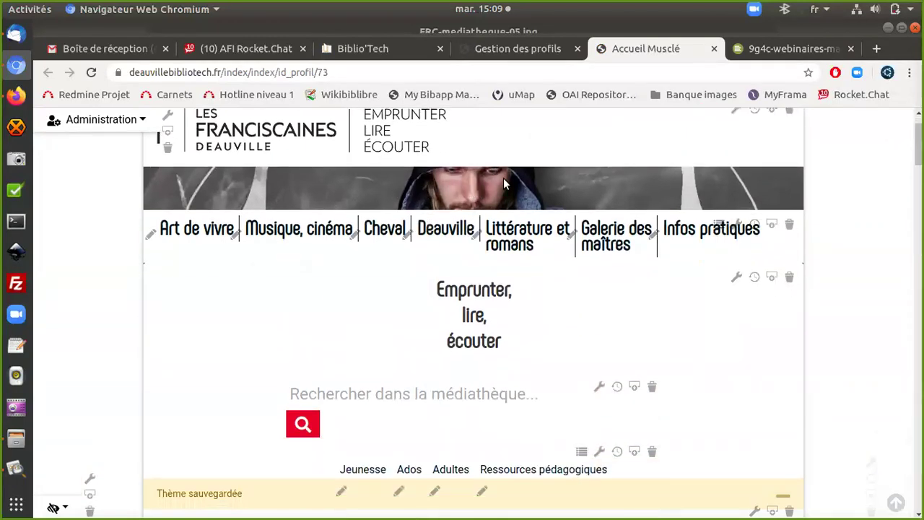
pyautogui.scroll(-10, 563, 190)
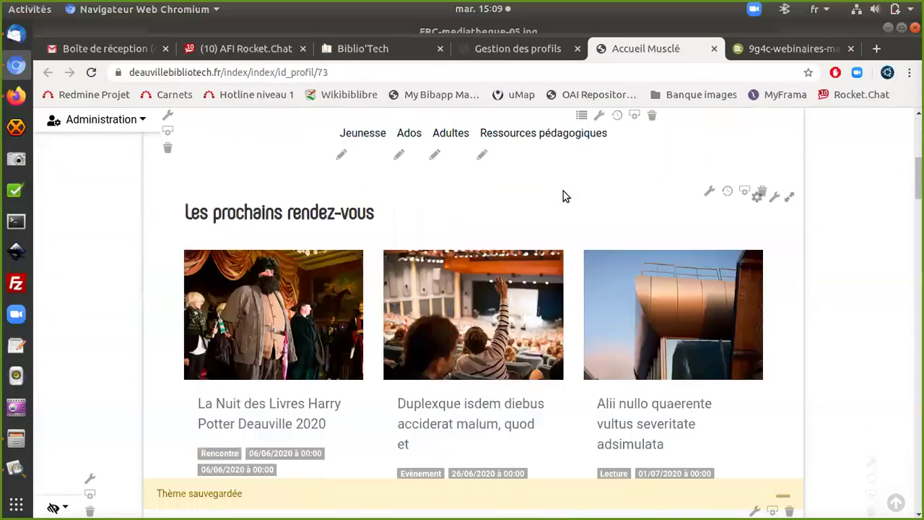
pyautogui.scroll(-15, 565, 195)
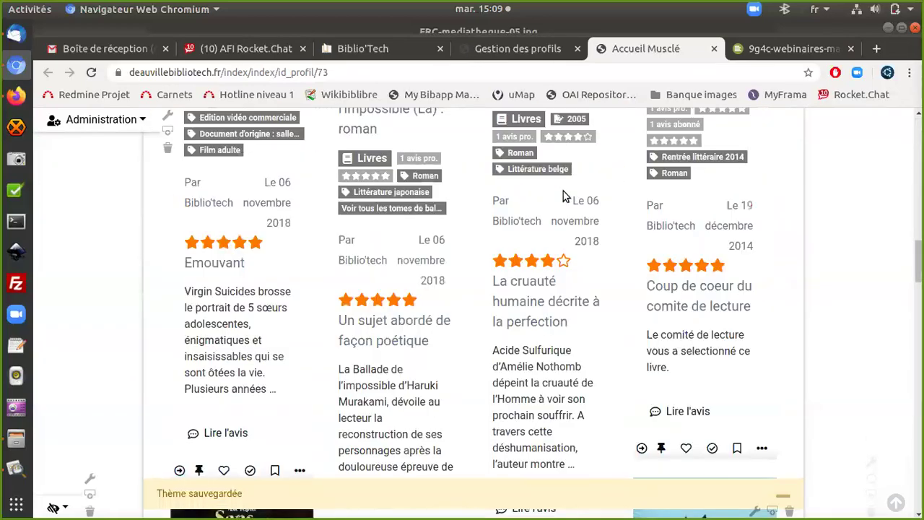
pyautogui.scroll(-15, 563, 191)
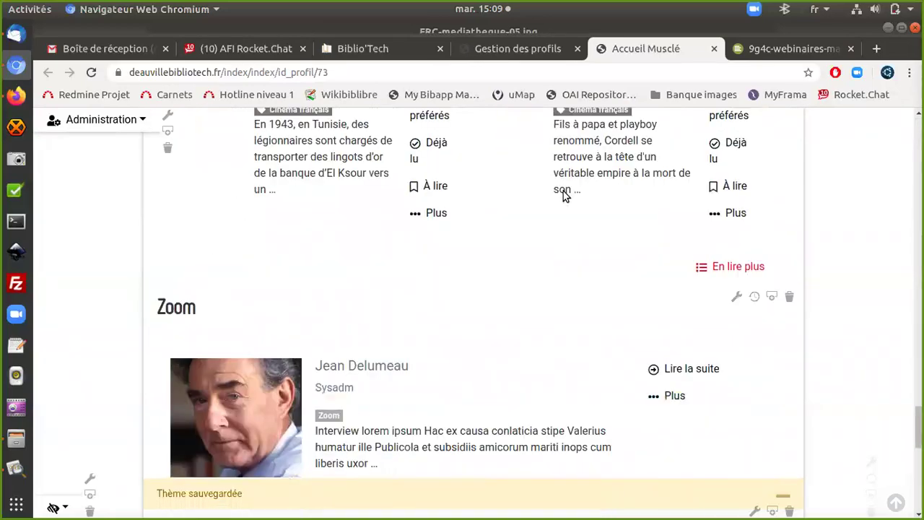
pyautogui.scroll(-15, 563, 190)
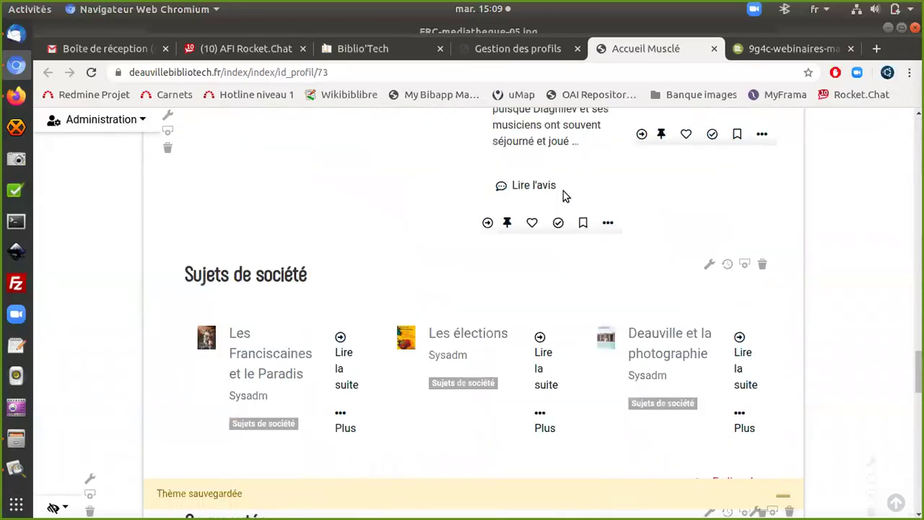
pyautogui.press('Home')
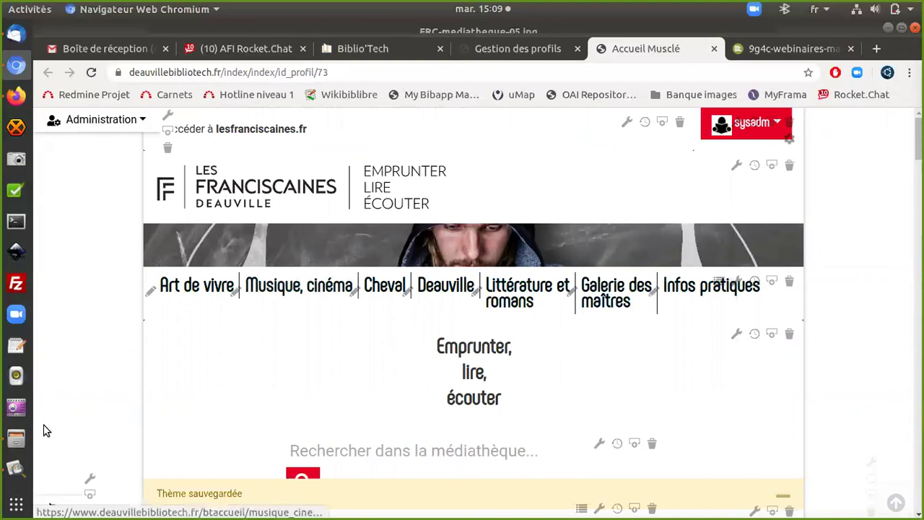
# Step: Switch to the image viewer and examine the FRC-mediatheque-05.jpg mockup from its header down to the Zoom section
pyautogui.click(15, 469)
pyautogui.scroll(-5, 470, 231)
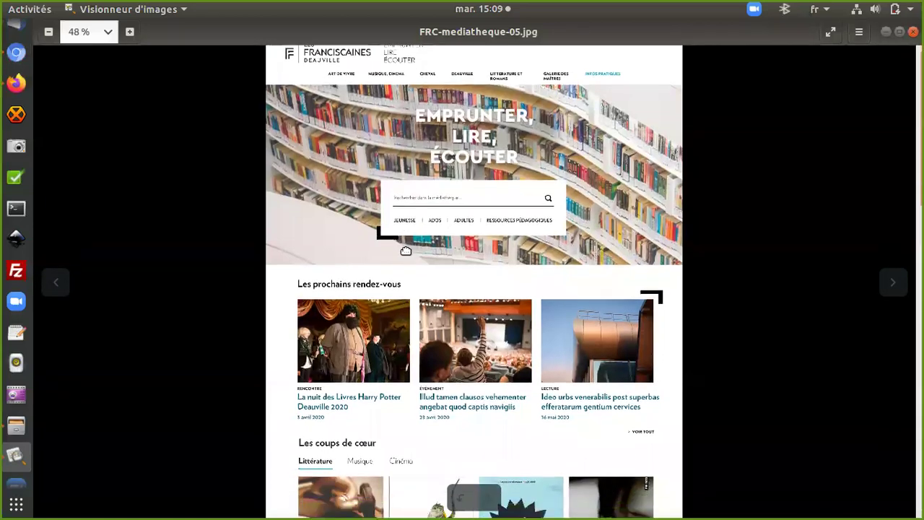
pyautogui.scroll(-5, 450, 207)
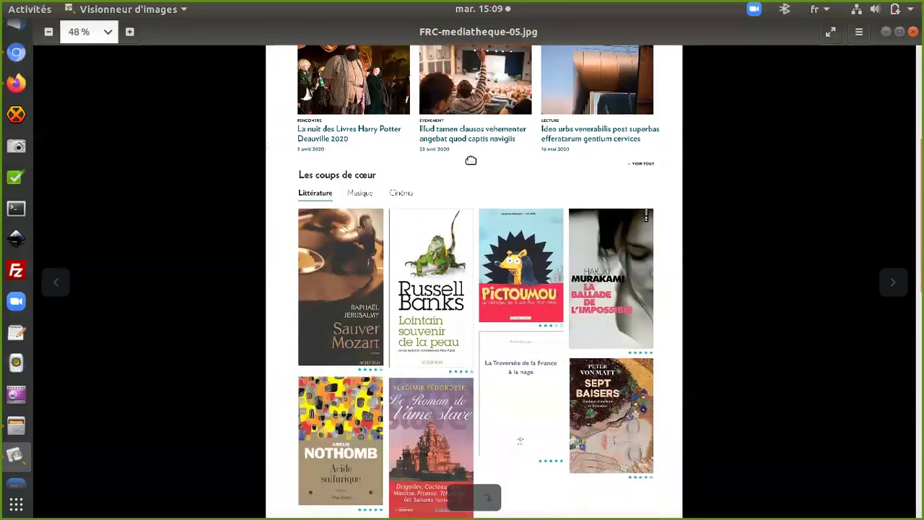
pyautogui.scroll(-4, 485, 399)
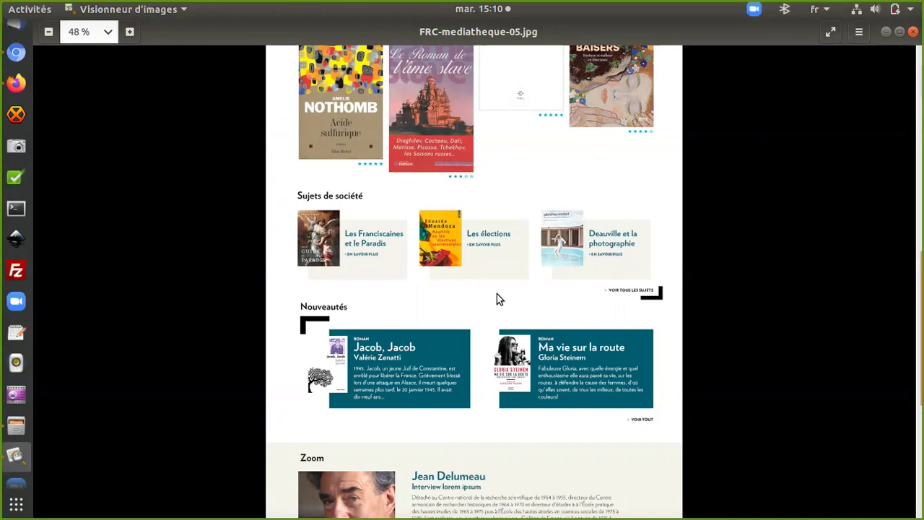
pyautogui.scroll(-5, 497, 294)
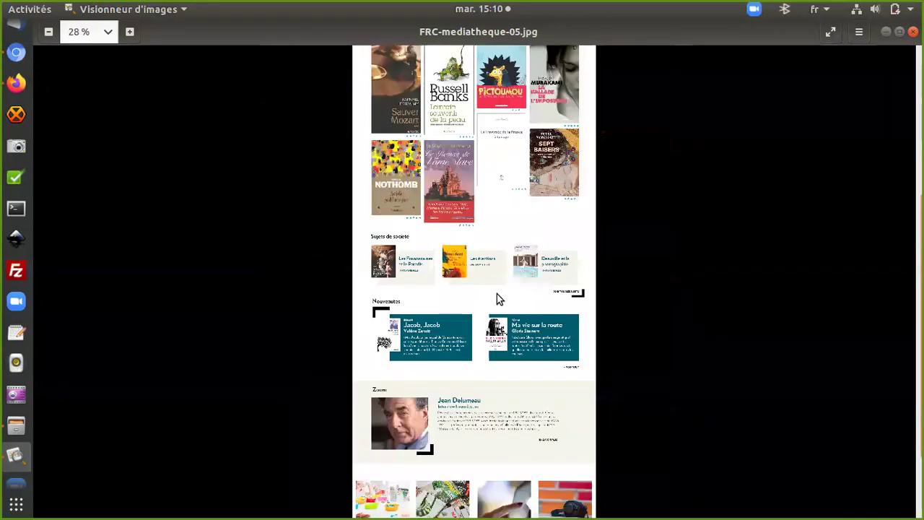
# Step: Switch back to Chromium, restore the Musclé theme's CSS file URL to /skins/deauville/css/bt.css and save the theme
pyautogui.hotkey('alt', 'Tab')
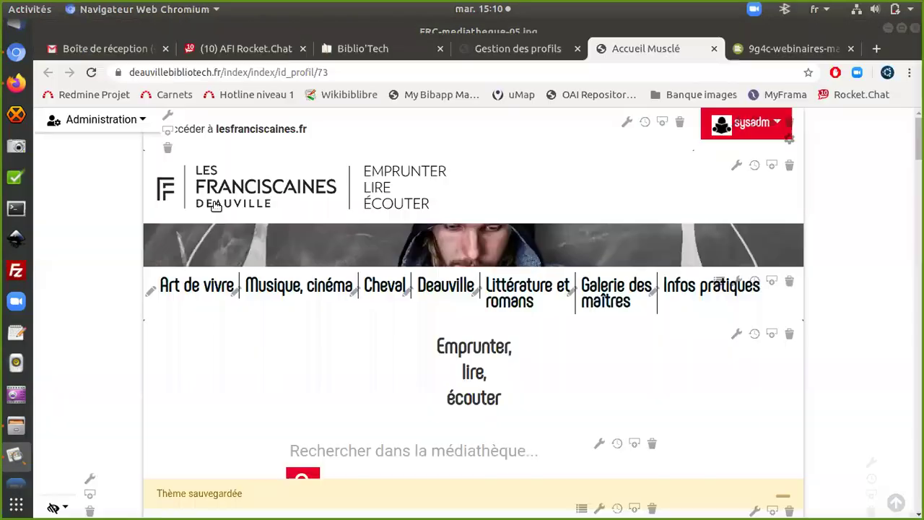
pyautogui.click(103, 119)
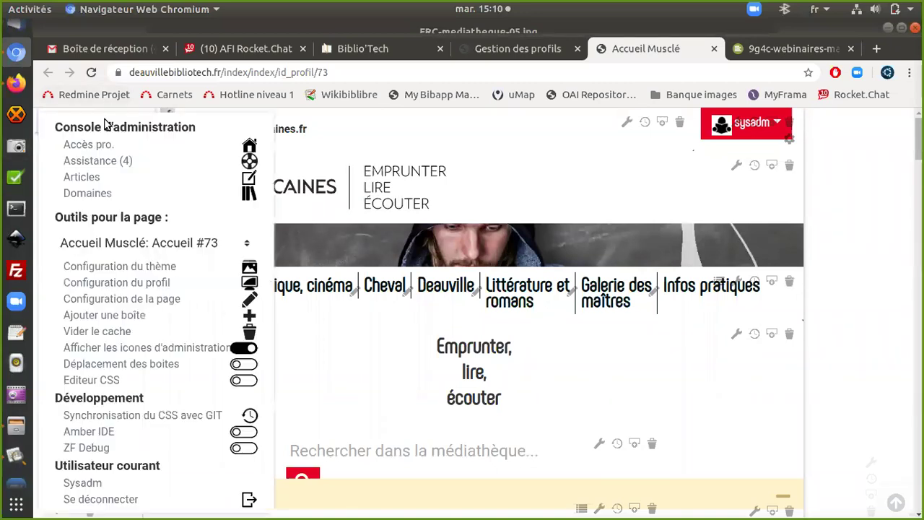
pyautogui.click(143, 268)
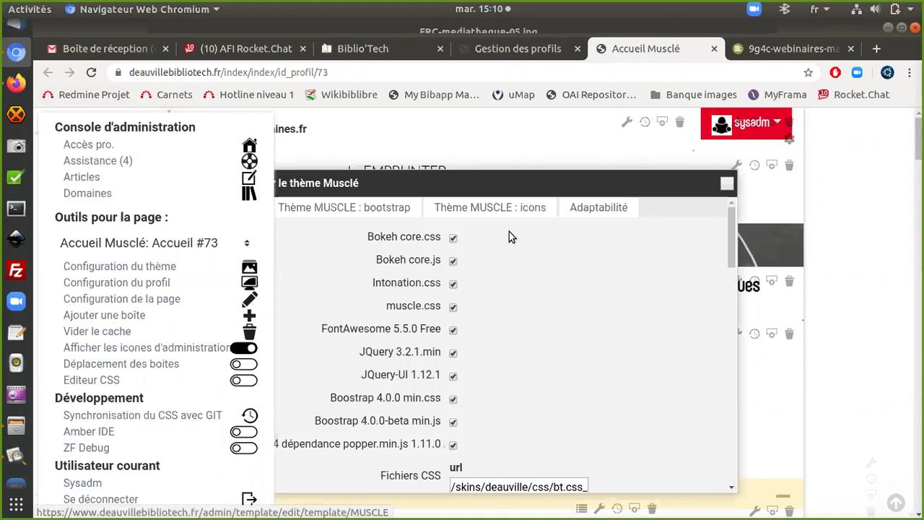
pyautogui.scroll(-3, 572, 313)
pyautogui.scroll(-1, 571, 314)
pyautogui.moveTo(523, 288); pyautogui.dragTo(583, 299)
pyautogui.press('BackSpace')
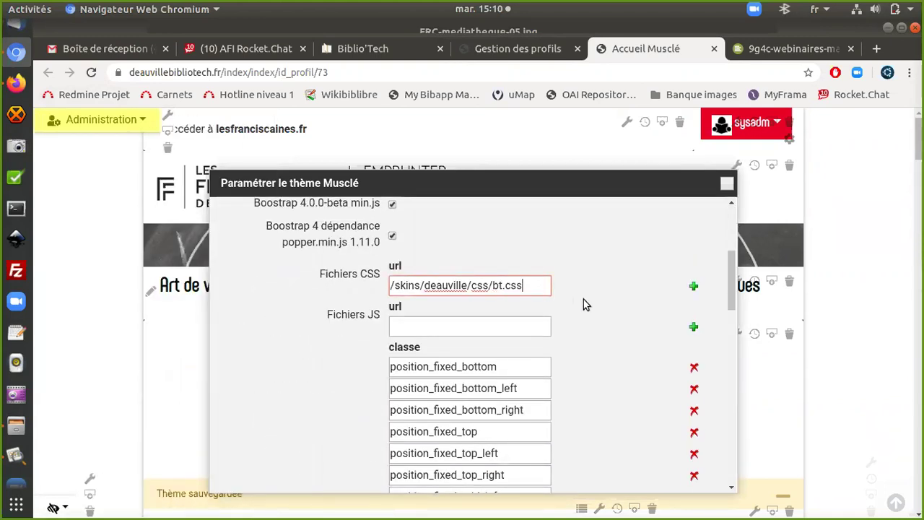
pyautogui.scroll(-5, 584, 299)
pyautogui.scroll(-2, 584, 299)
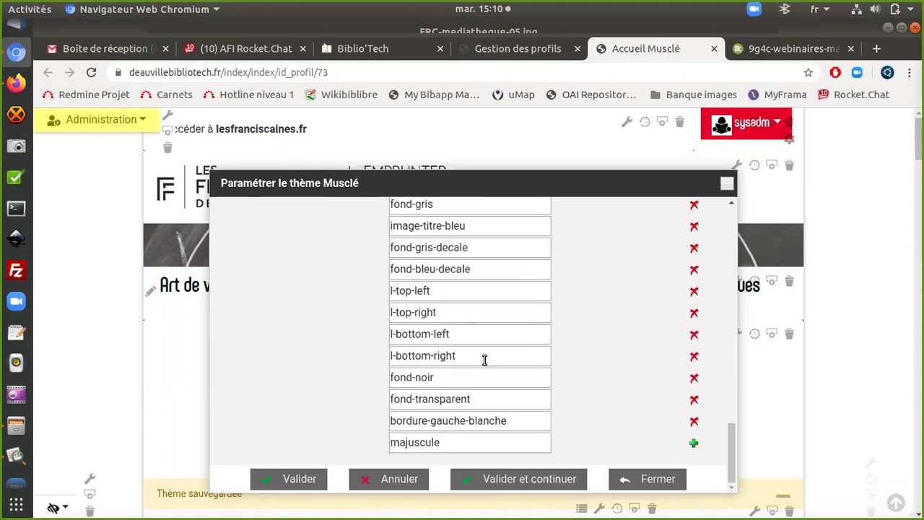
pyautogui.click(299, 480)
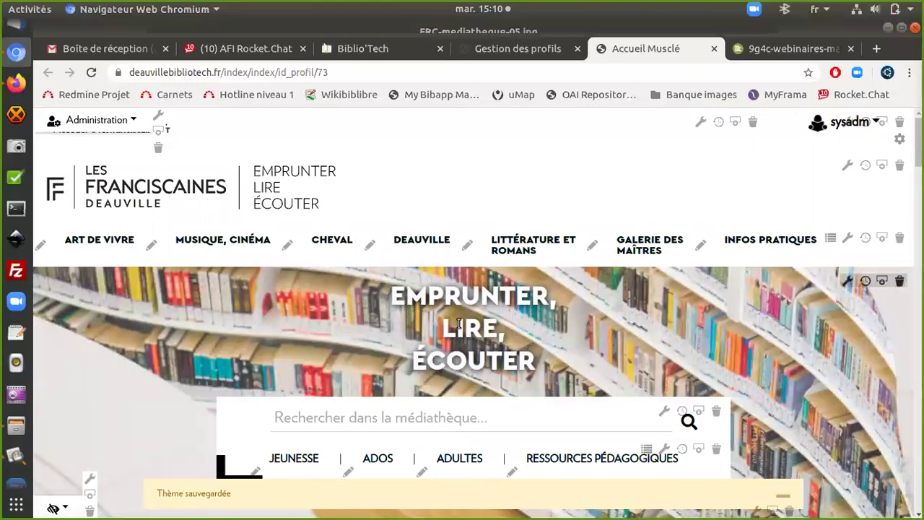
# Step: Check the restored styling on the home page down to the book covers, returning to the header
pyautogui.scroll(-20, 459, 324)
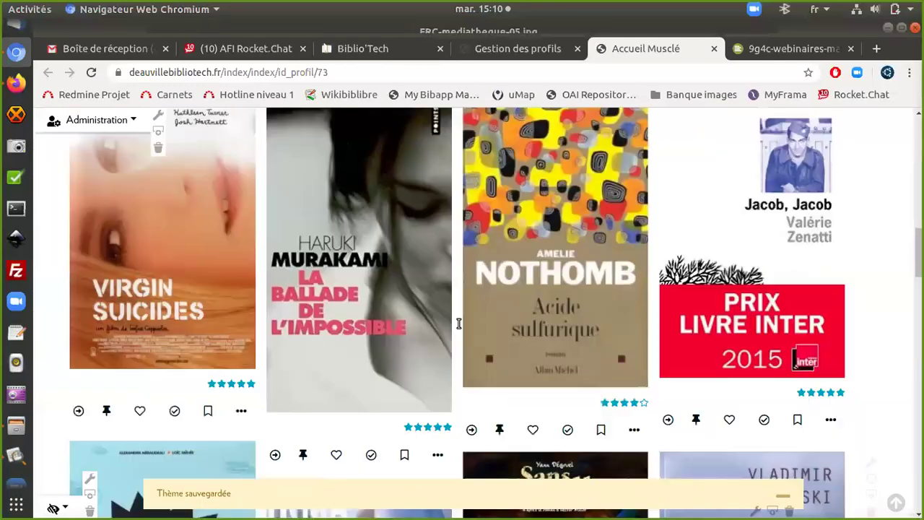
pyautogui.scroll(-2, 459, 325)
pyautogui.scroll(20, 459, 324)
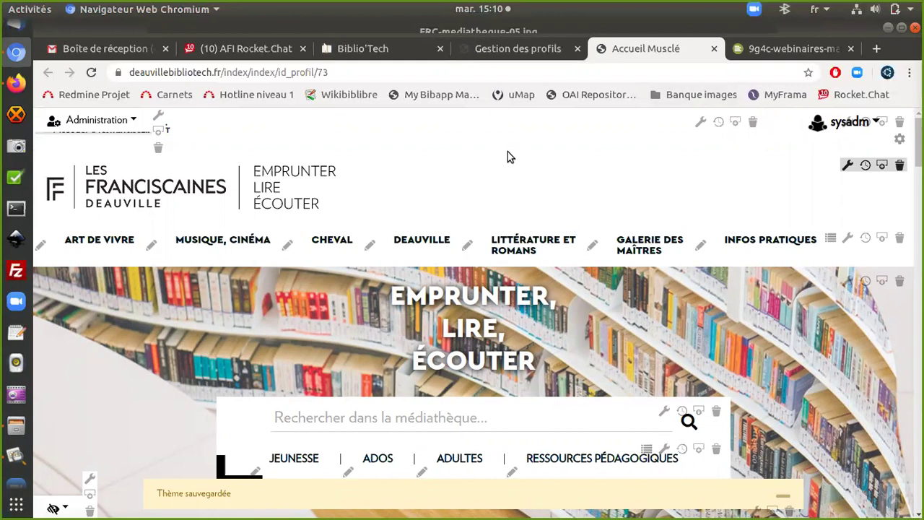
# Step: Open the Musclé theme's configuration, inspect the URL under Fichiers CSS, and close the dialog without changing it
pyautogui.click(101, 120)
pyautogui.click(128, 267)
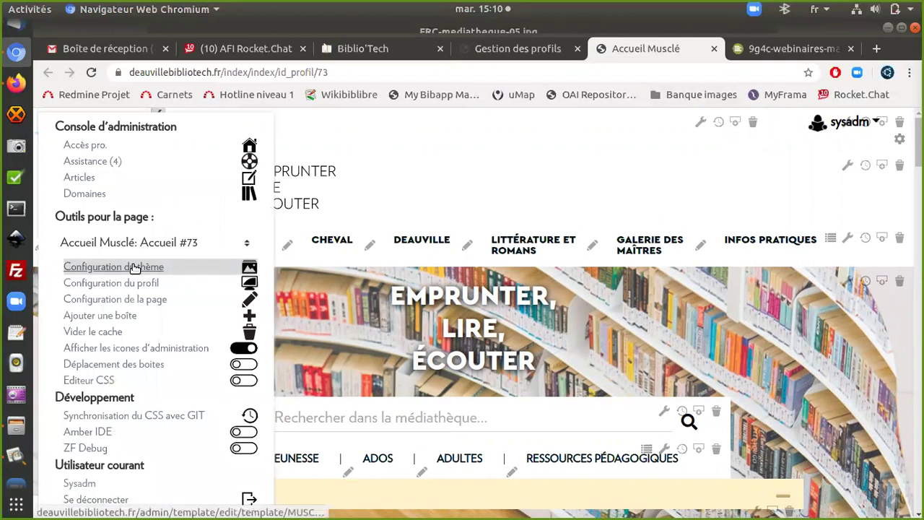
pyautogui.scroll(-3, 582, 307)
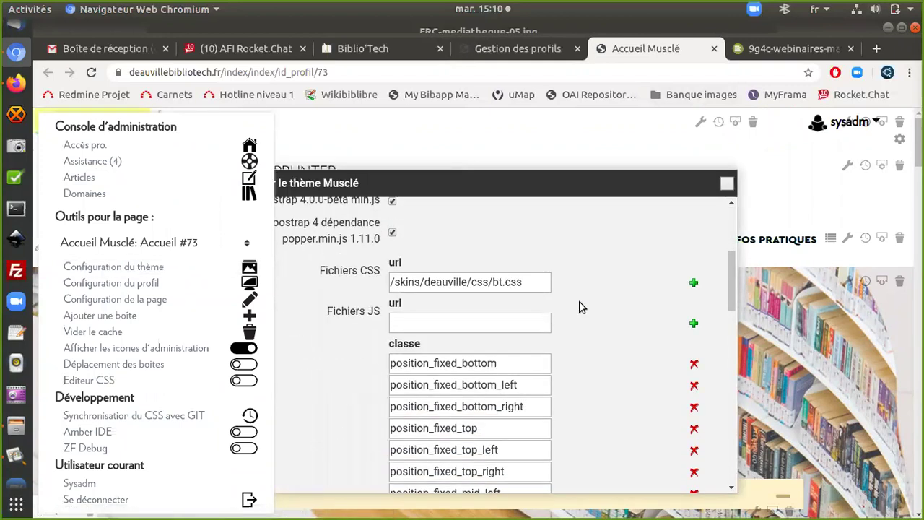
pyautogui.moveTo(541, 283); pyautogui.dragTo(489, 272)
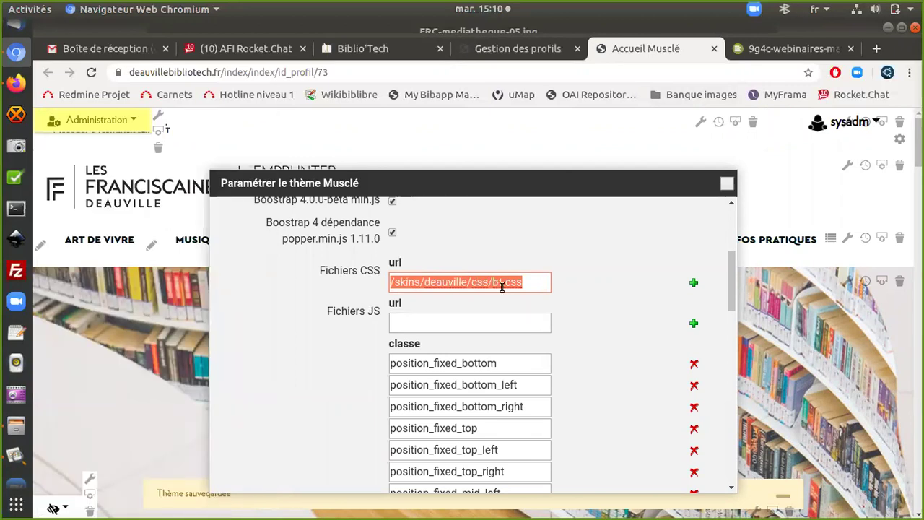
pyautogui.click(530, 282)
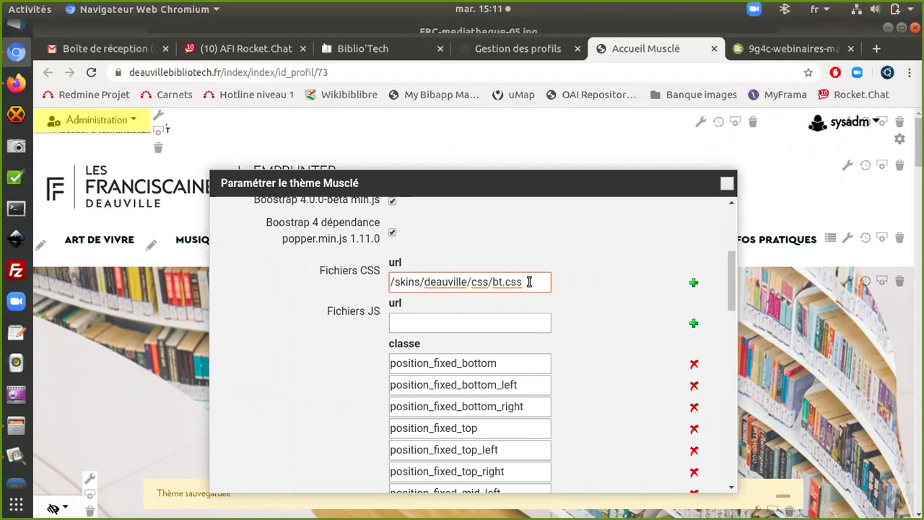
pyautogui.hotkey('ctrl', 'a')
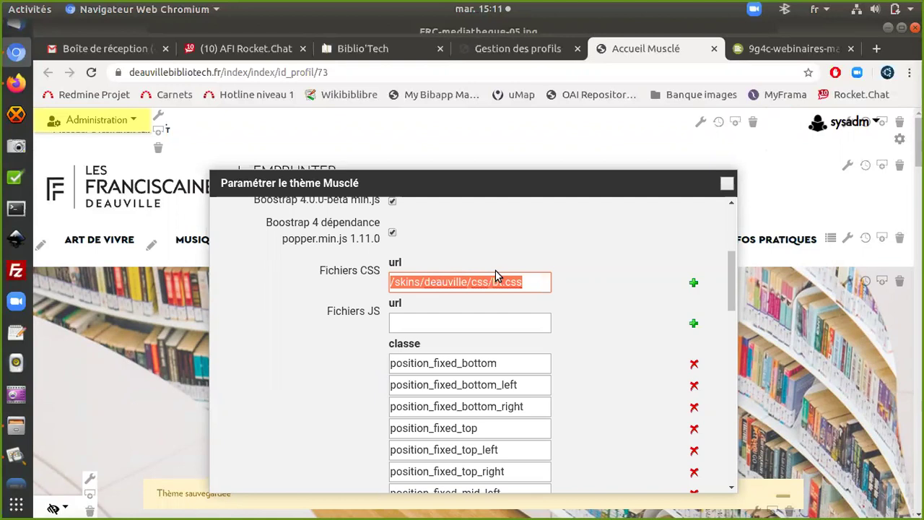
pyautogui.click(727, 183)
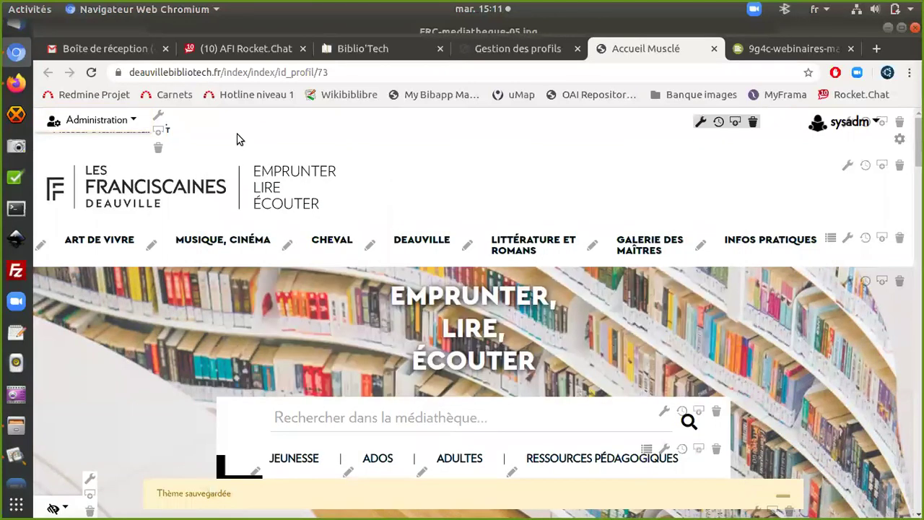
# Step: Open the page's CSS editor, read through the profile banner rules from jeunesse to litterature, and close the editor
pyautogui.click(99, 123)
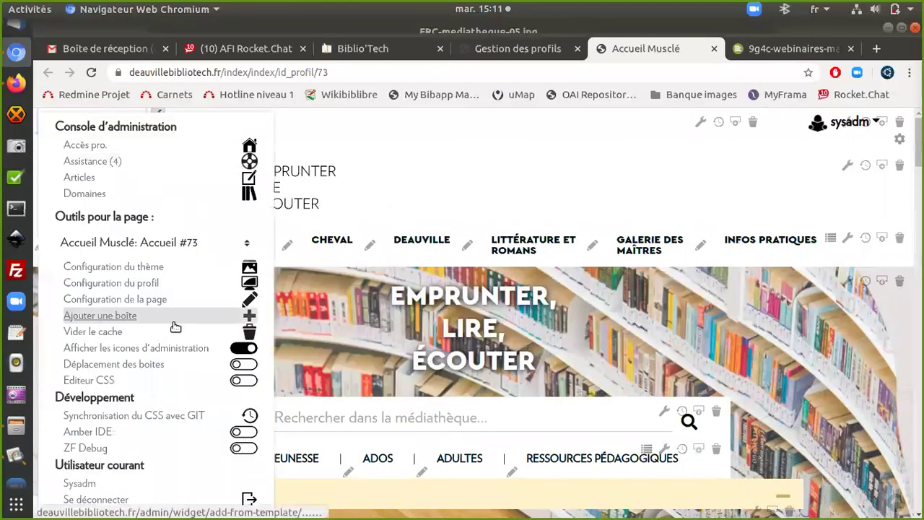
pyautogui.click(84, 380)
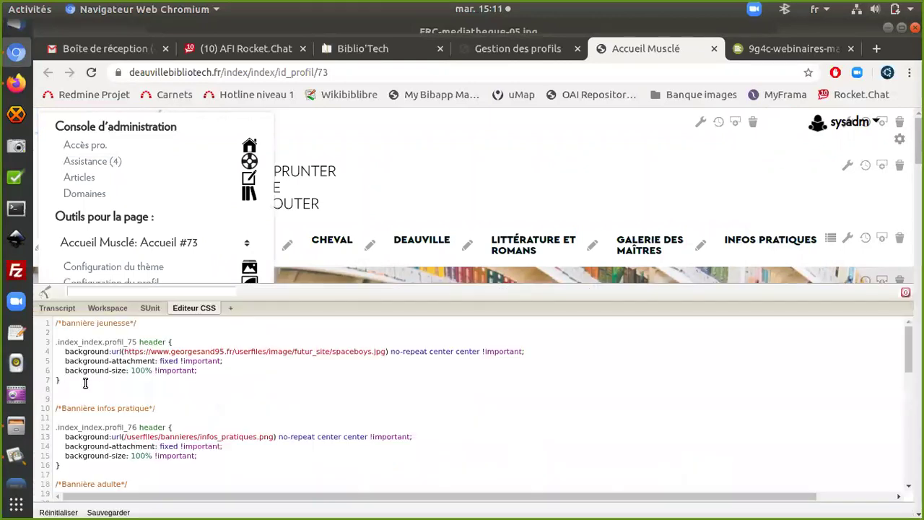
pyautogui.scroll(-10, 191, 390)
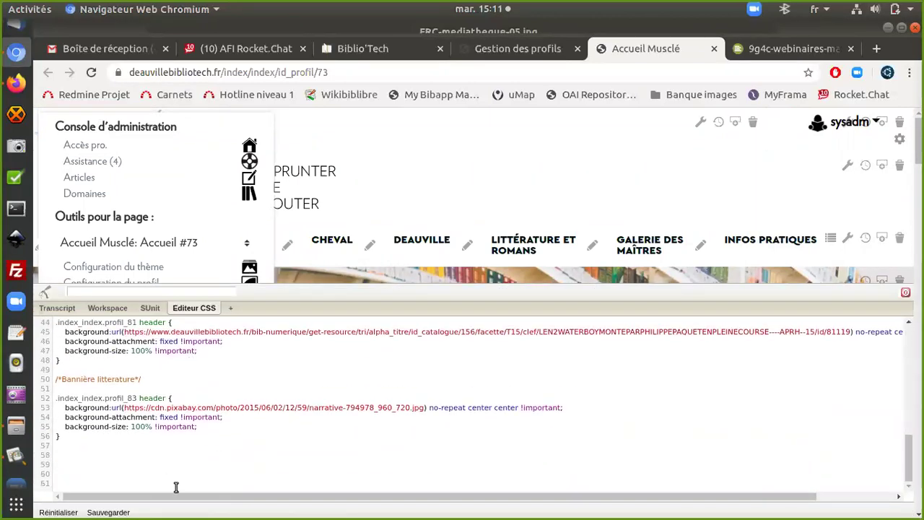
pyautogui.scroll(10, 177, 488)
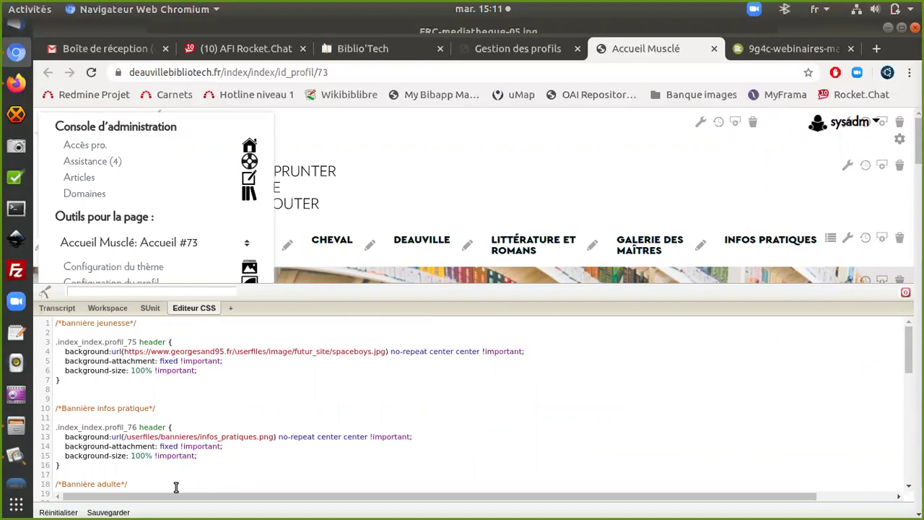
pyautogui.scroll(-3, 164, 411)
pyautogui.scroll(-8, 164, 412)
pyautogui.scroll(1, 164, 412)
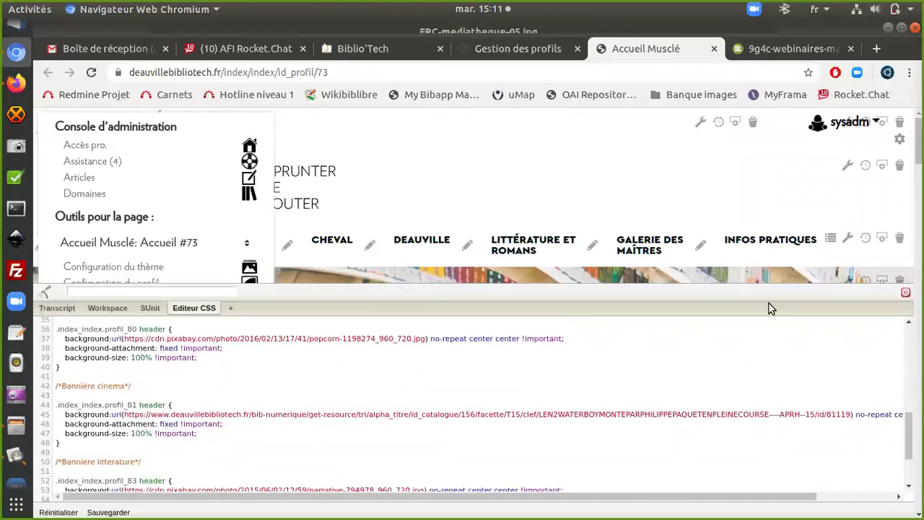
pyautogui.click(905, 292)
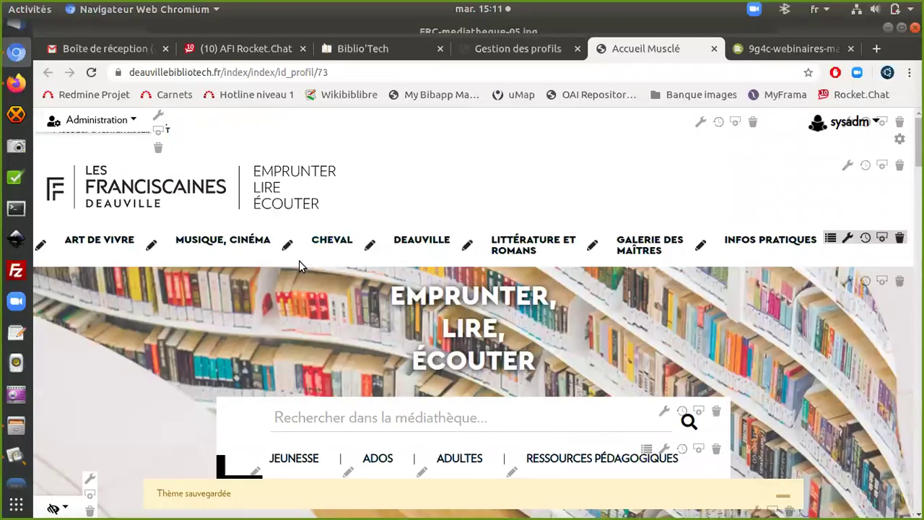
# Step: Visit the Jeunesse, Ados and Adultes pages from the home page and compare their header banners
pyautogui.scroll(-2, 299, 263)
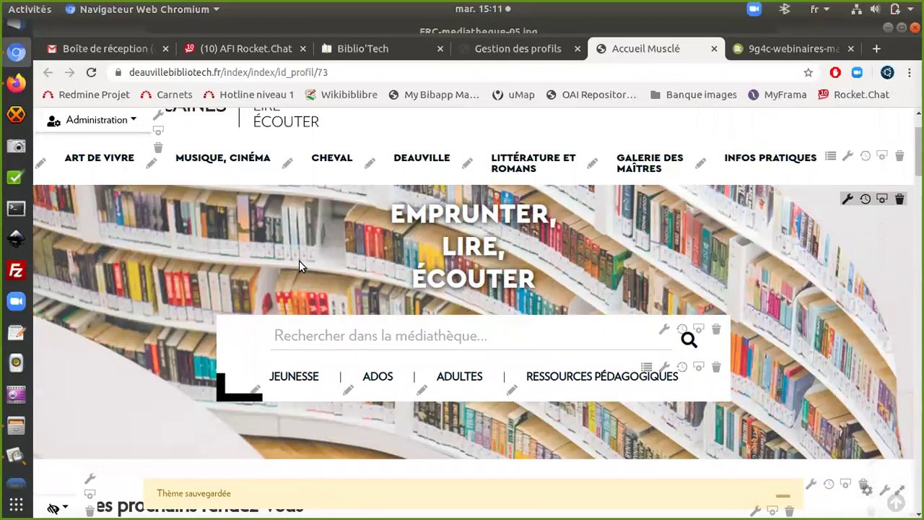
pyautogui.scroll(2, 289, 253)
pyautogui.scroll(-3, 243, 282)
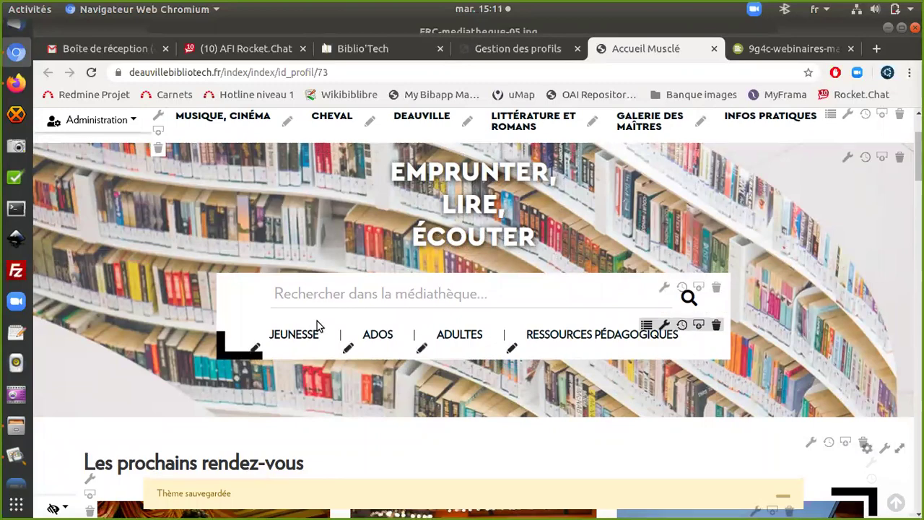
pyautogui.click(307, 337)
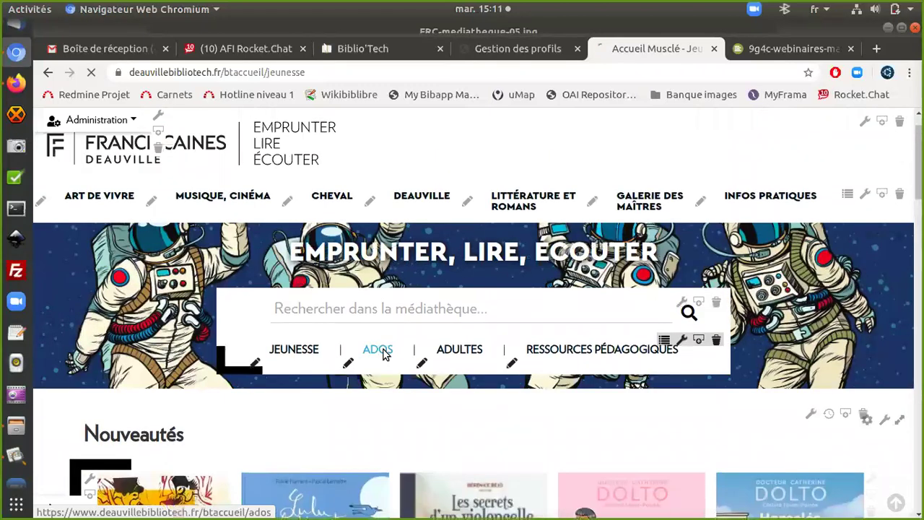
pyautogui.click(382, 352)
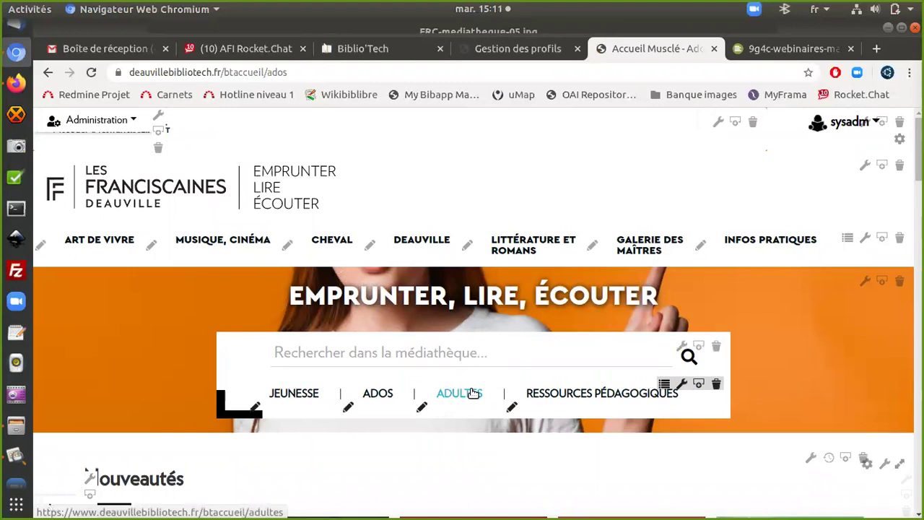
pyautogui.click(473, 393)
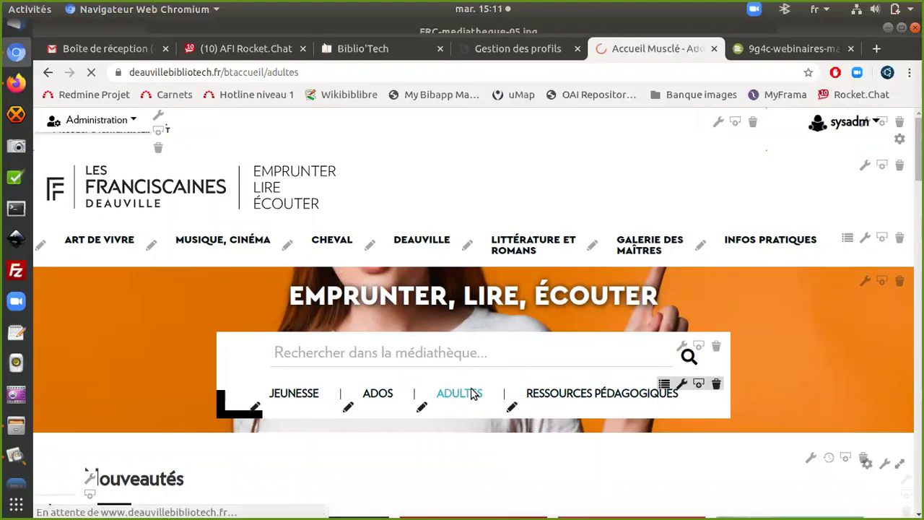
pyautogui.scroll(-3, 473, 393)
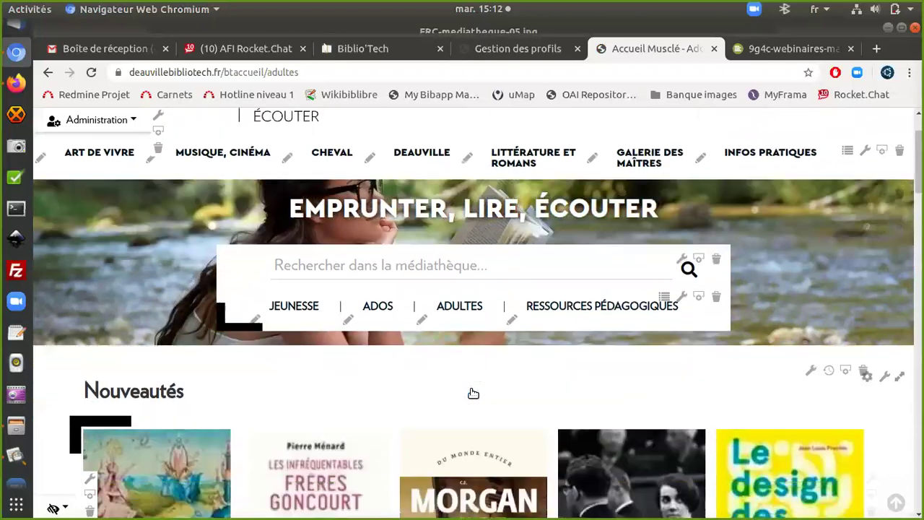
pyautogui.scroll(3, 473, 393)
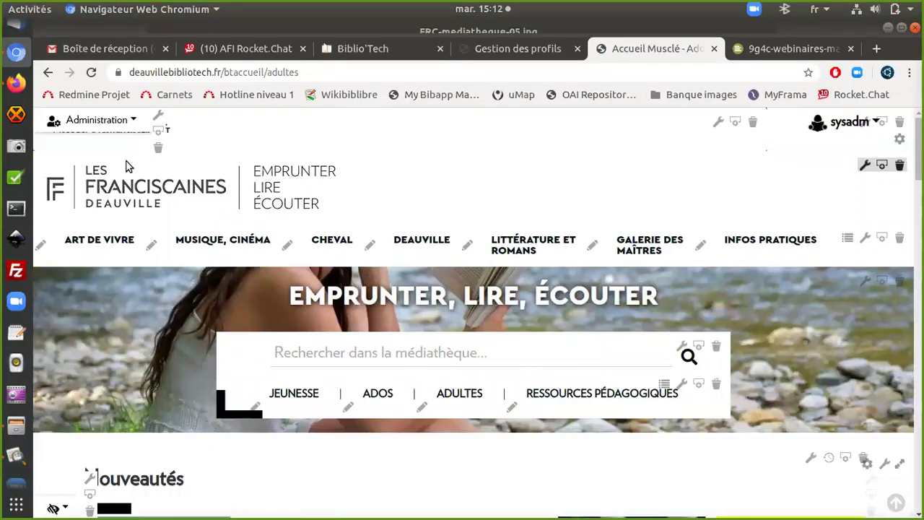
# Step: Reopen the CSS editor, inspect the background image URLs of the profil_81 and profil_83 banner rules, and close it
pyautogui.click(116, 123)
pyautogui.click(99, 380)
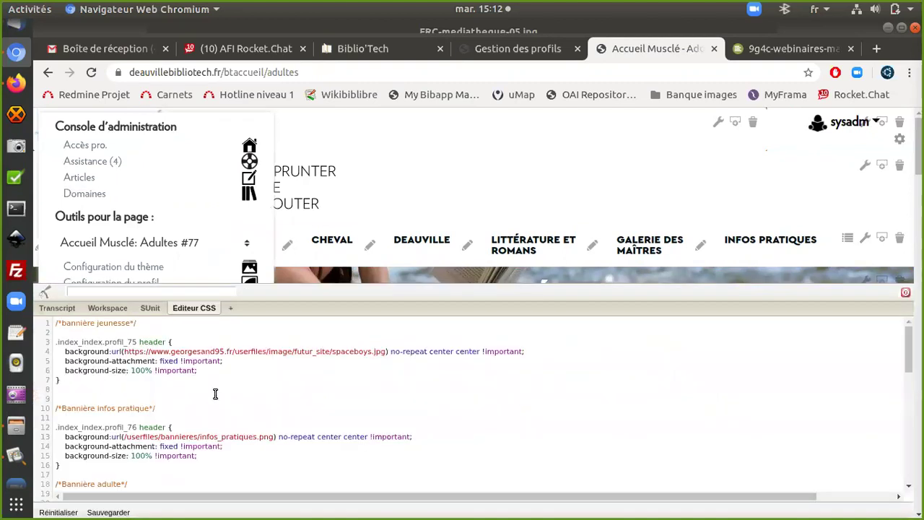
pyautogui.scroll(-5, 215, 393)
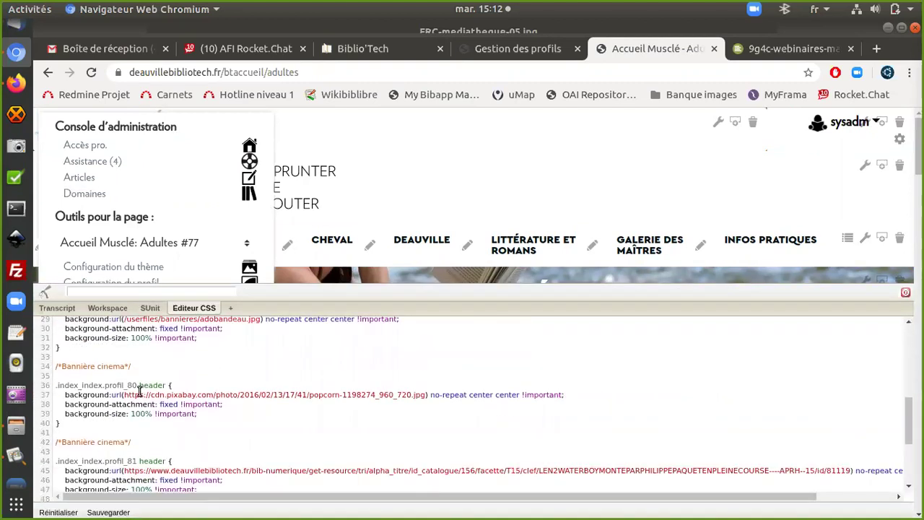
pyautogui.scroll(-2, 339, 382)
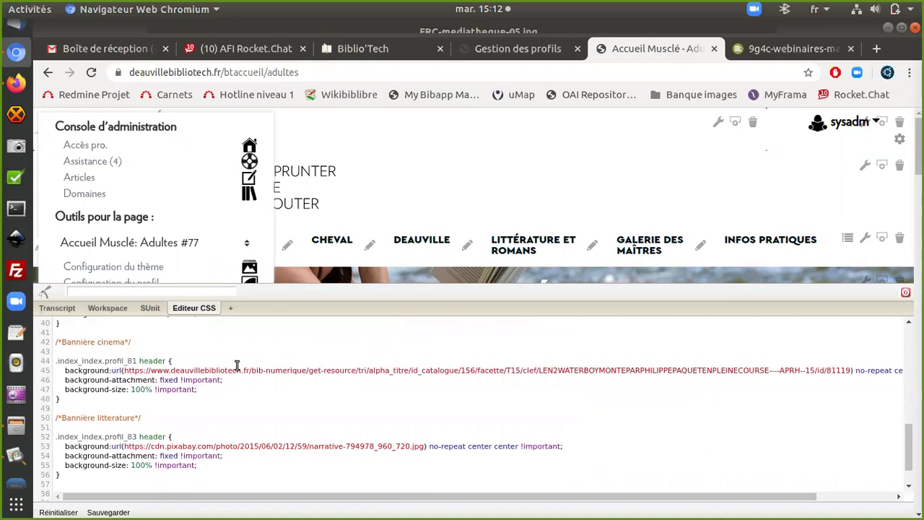
pyautogui.moveTo(125, 372); pyautogui.dragTo(850, 370)
pyautogui.moveTo(125, 446); pyautogui.dragTo(425, 445)
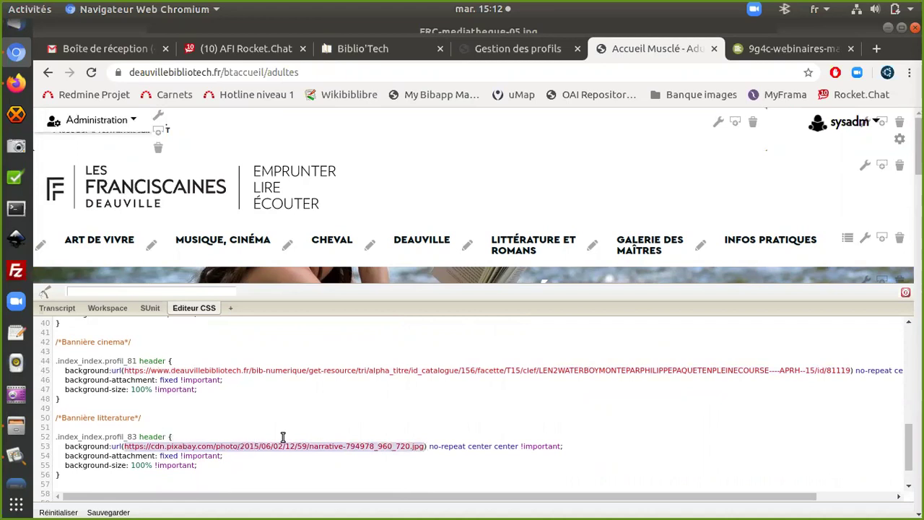
pyautogui.scroll(10, 267, 416)
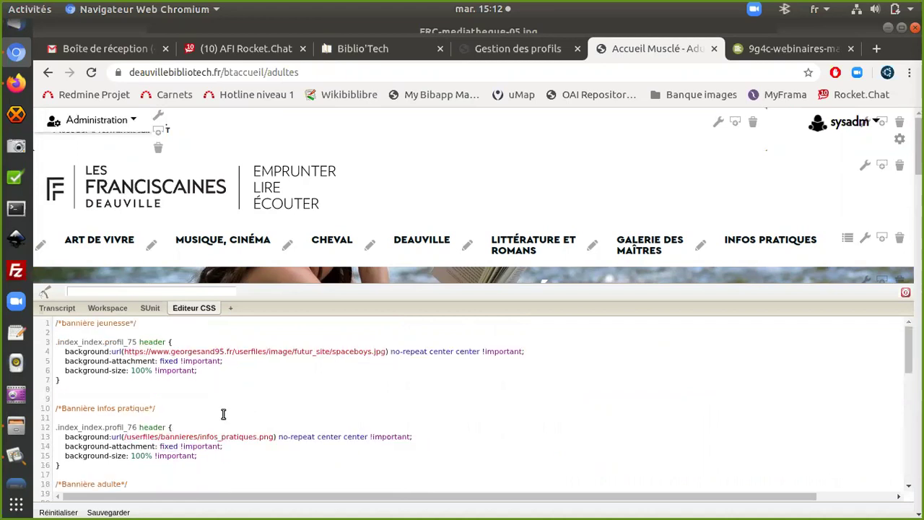
pyautogui.click(905, 292)
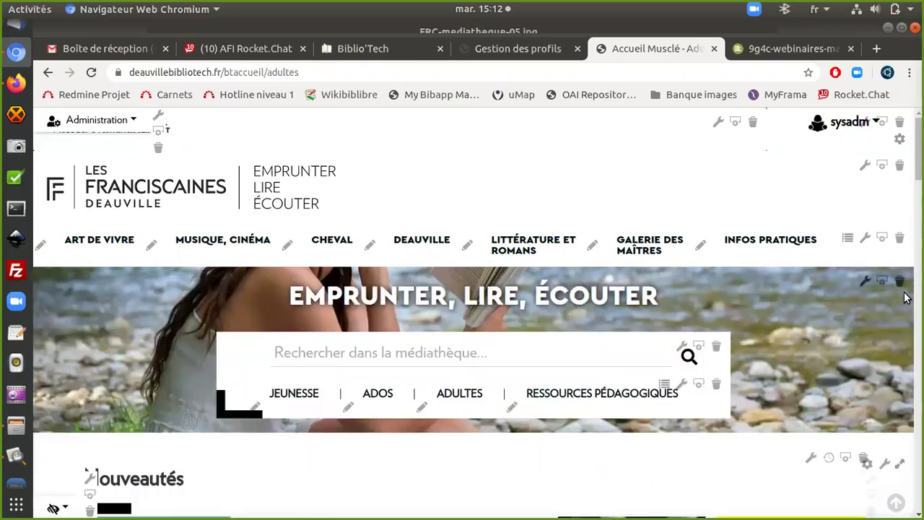
# Step: Return to the portal home page and open the Musclé theme's configuration to review its enabled CSS and JS libraries
pyautogui.click(102, 188)
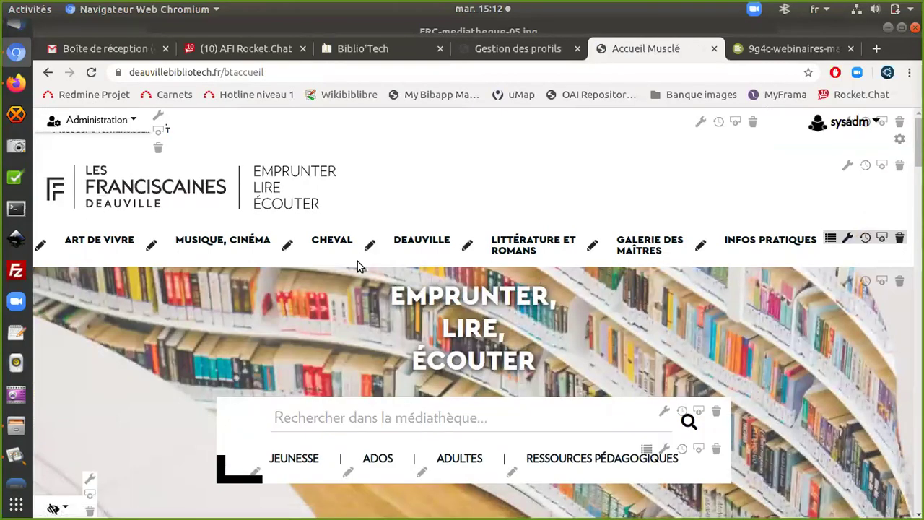
pyautogui.click(98, 120)
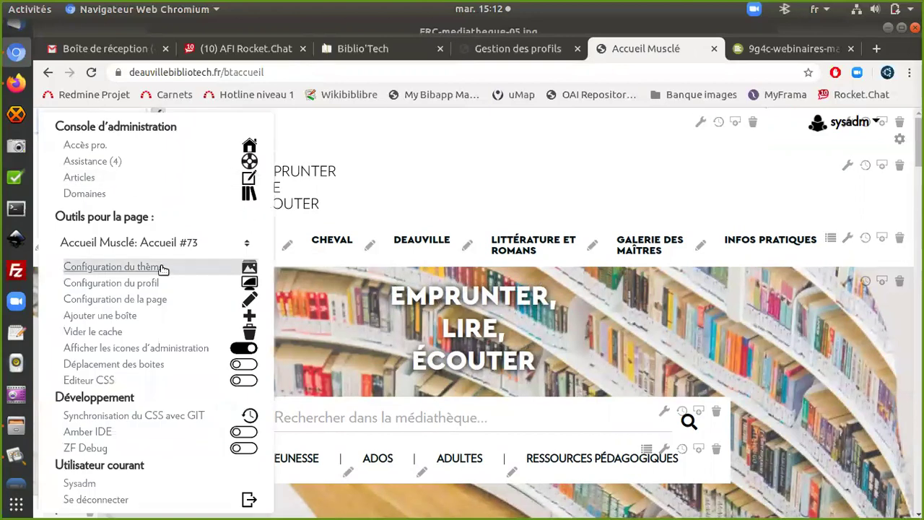
pyautogui.click(143, 268)
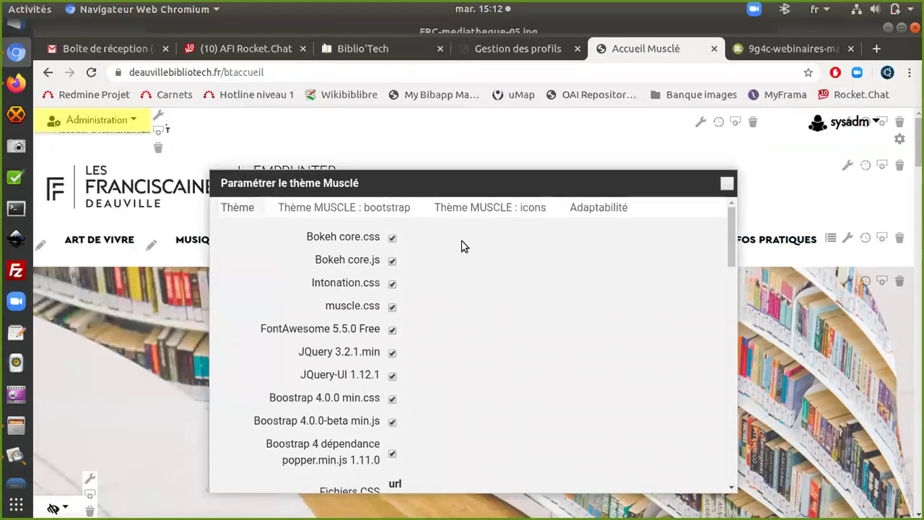
pyautogui.scroll(-1, 505, 280)
pyautogui.scroll(1, 506, 280)
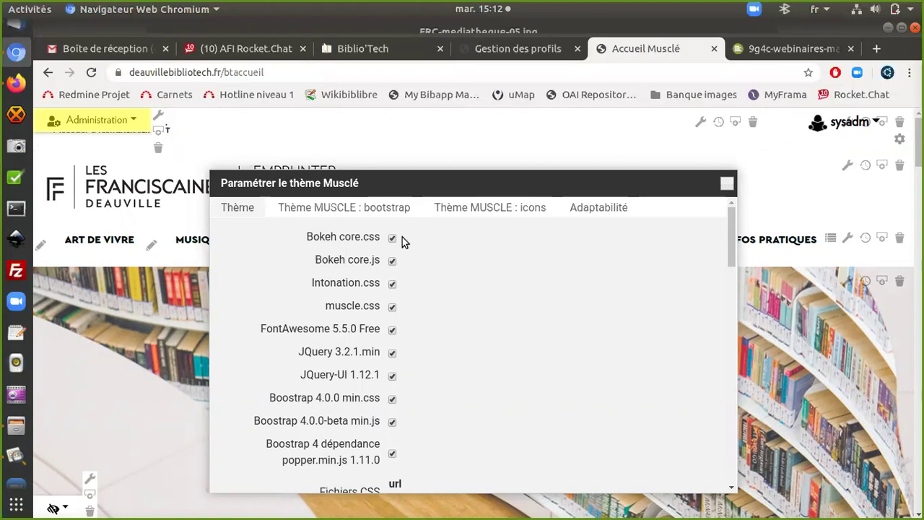
pyautogui.scroll(-1, 435, 310)
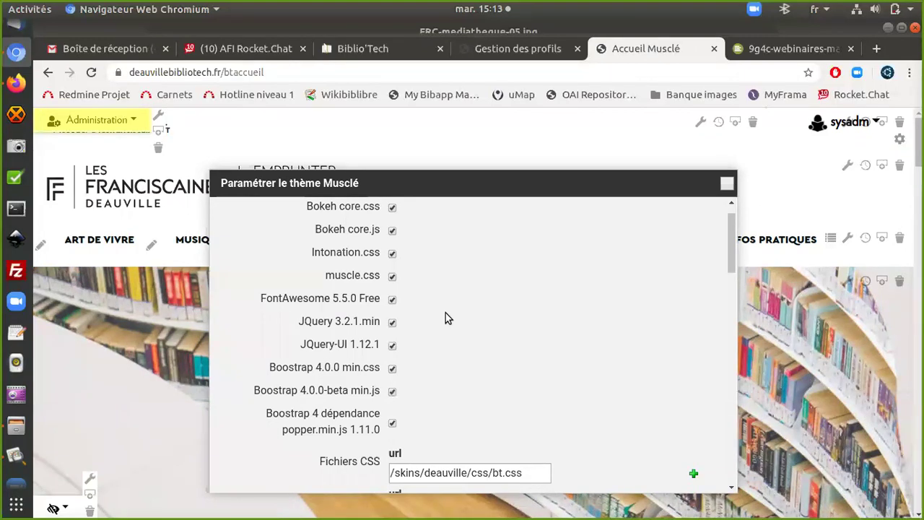
# Step: Inspect the theme's Fichiers CSS and Fichiers JS URL fields, returning to the start of the Thème settings
pyautogui.scroll(-3, 446, 313)
pyautogui.click(542, 309)
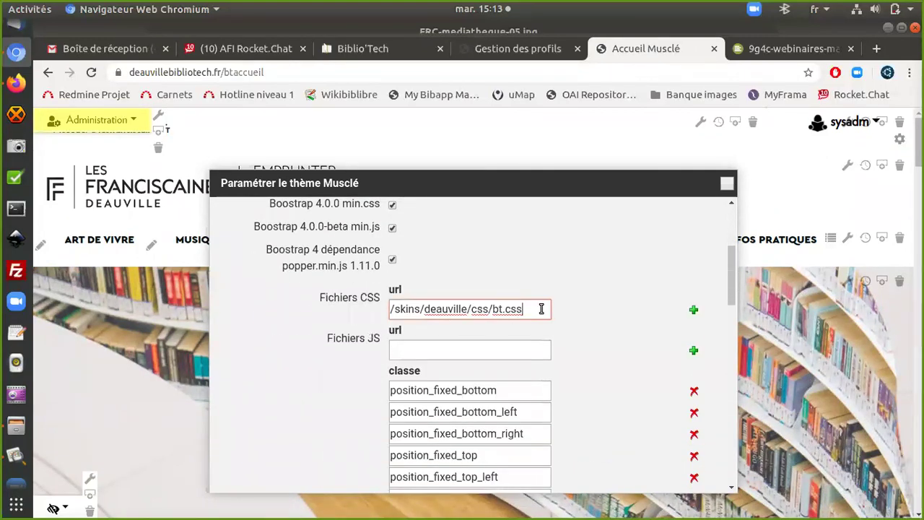
pyautogui.moveTo(542, 309); pyautogui.dragTo(370, 306)
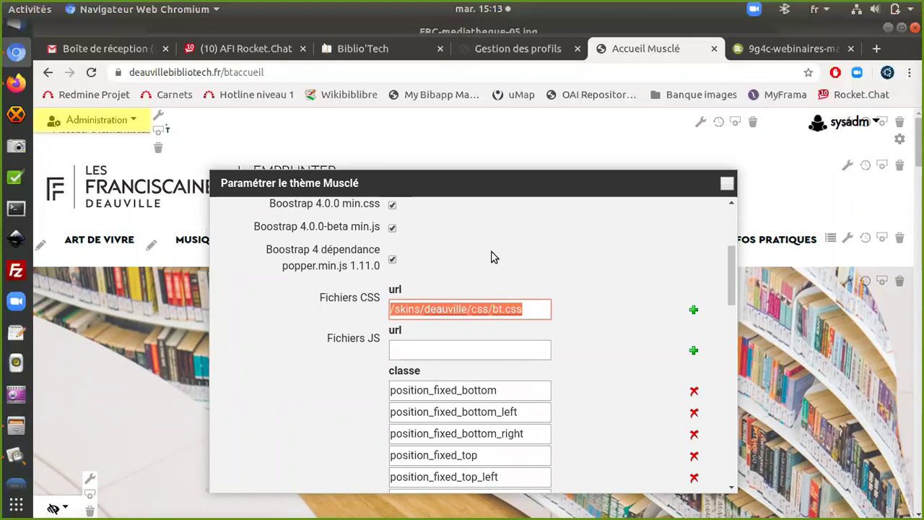
pyautogui.moveTo(536, 308); pyautogui.dragTo(373, 308)
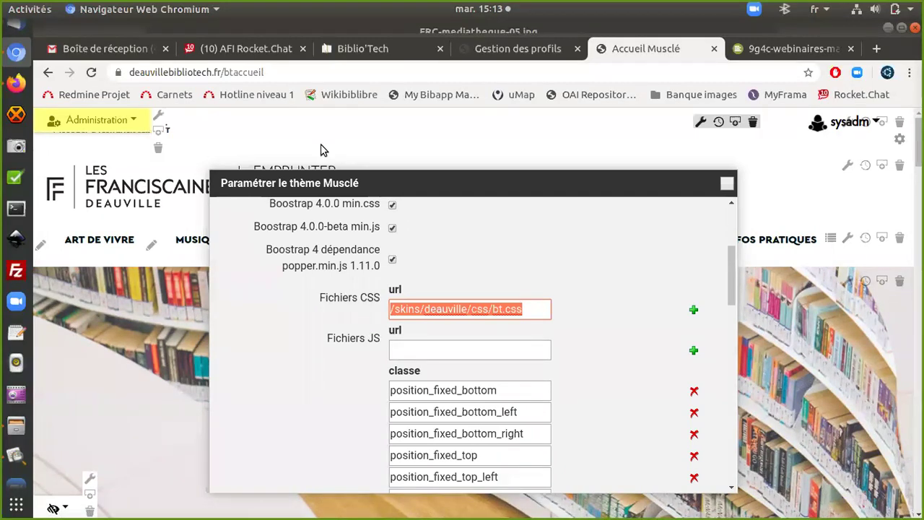
pyautogui.click(538, 350)
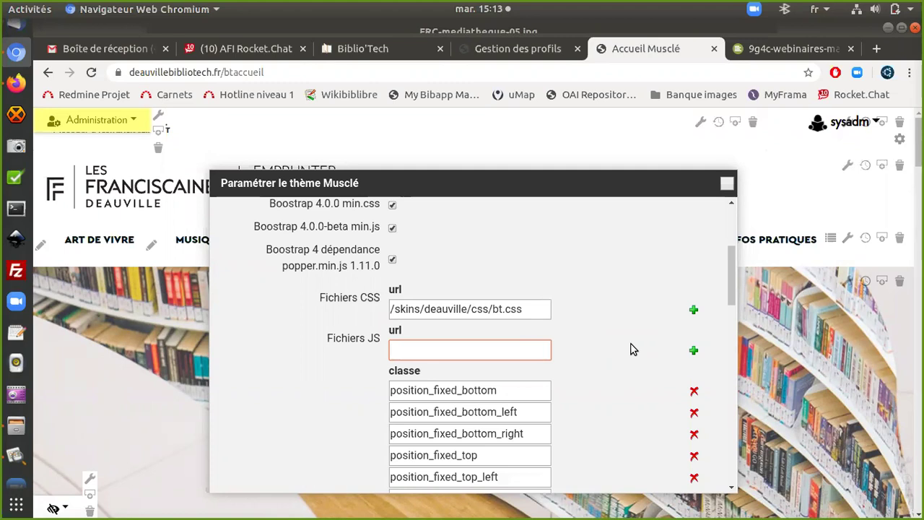
pyautogui.scroll(5, 631, 349)
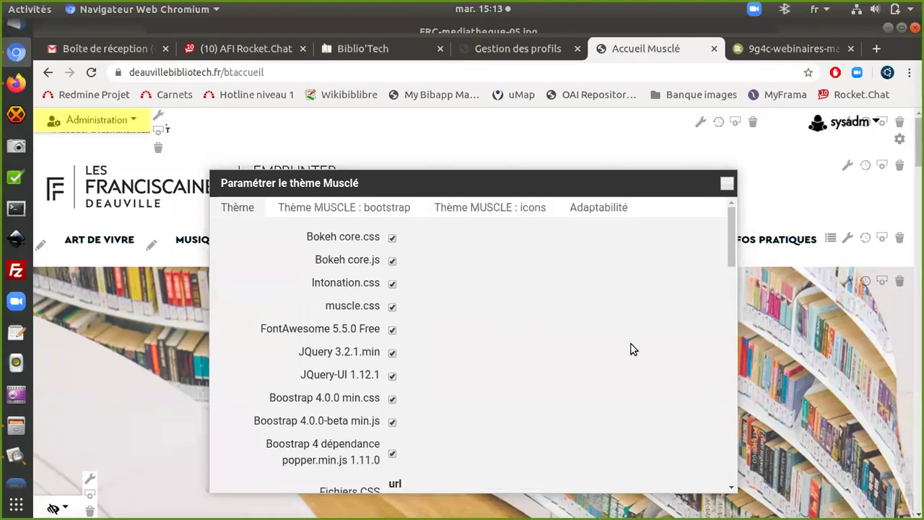
# Step: Examine the Classes CSS sélectionnables list in the Musclé theme settings, including classes such as menu_buttons, and close the settings
pyautogui.scroll(-5, 631, 349)
pyautogui.scroll(-3, 631, 350)
pyautogui.scroll(-3, 631, 350)
pyautogui.scroll(-6, 631, 350)
pyautogui.scroll(-7, 631, 349)
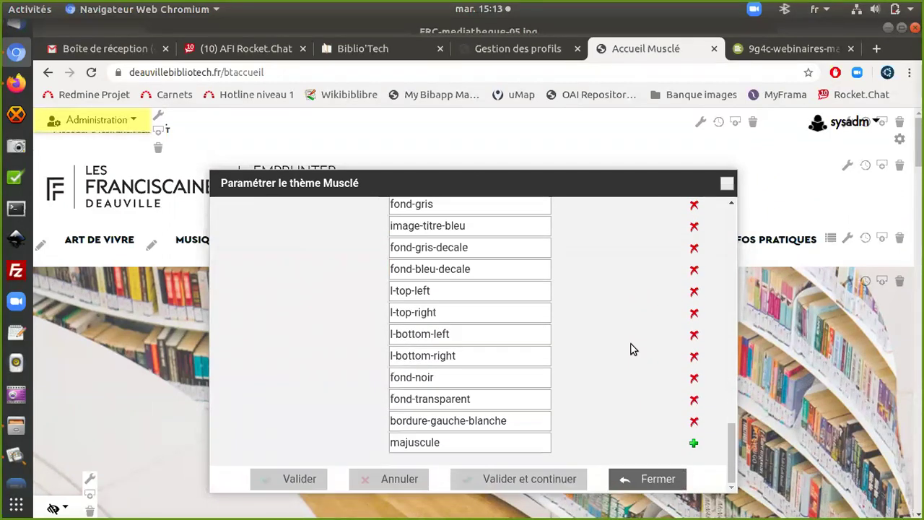
pyautogui.scroll(20, 630, 350)
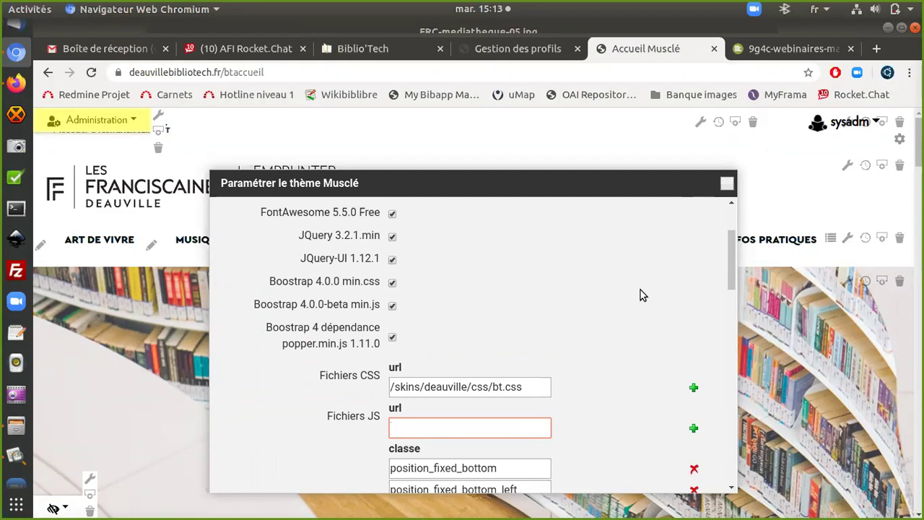
pyautogui.scroll(-7, 640, 289)
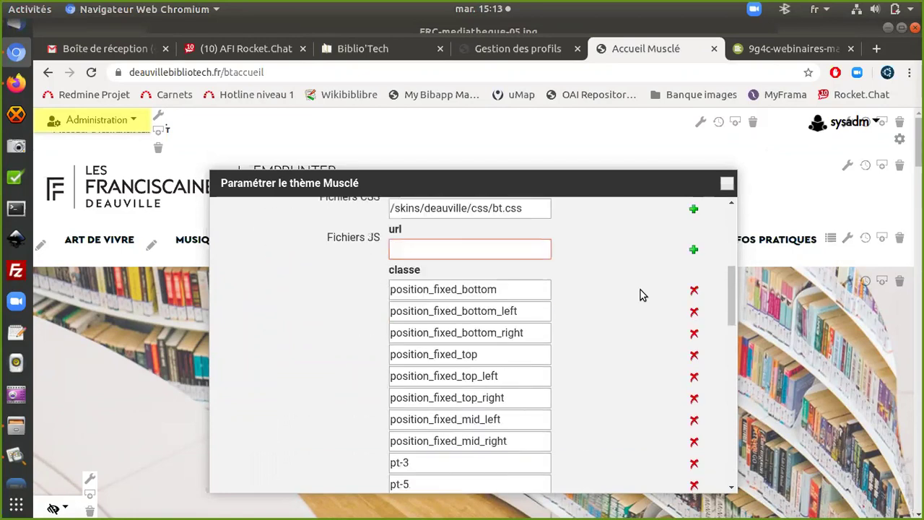
pyautogui.scroll(-7, 532, 371)
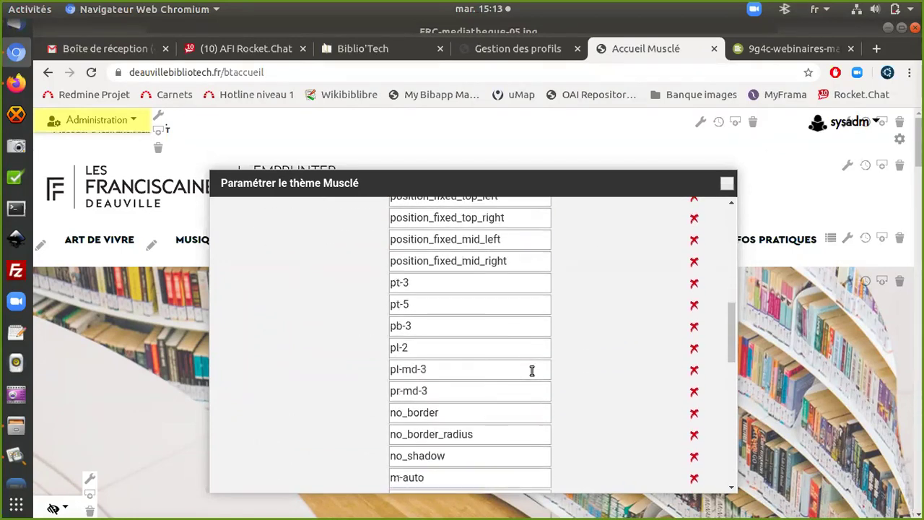
pyautogui.scroll(-5, 532, 372)
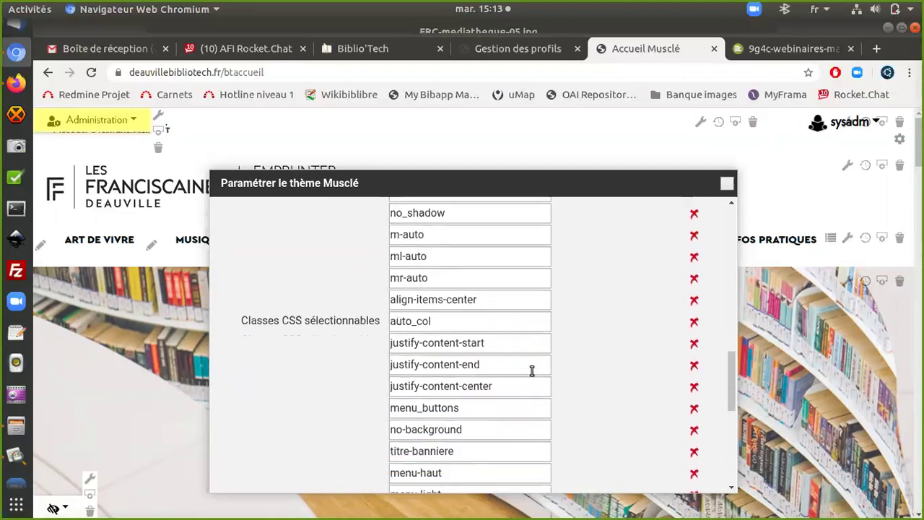
pyautogui.click(483, 335)
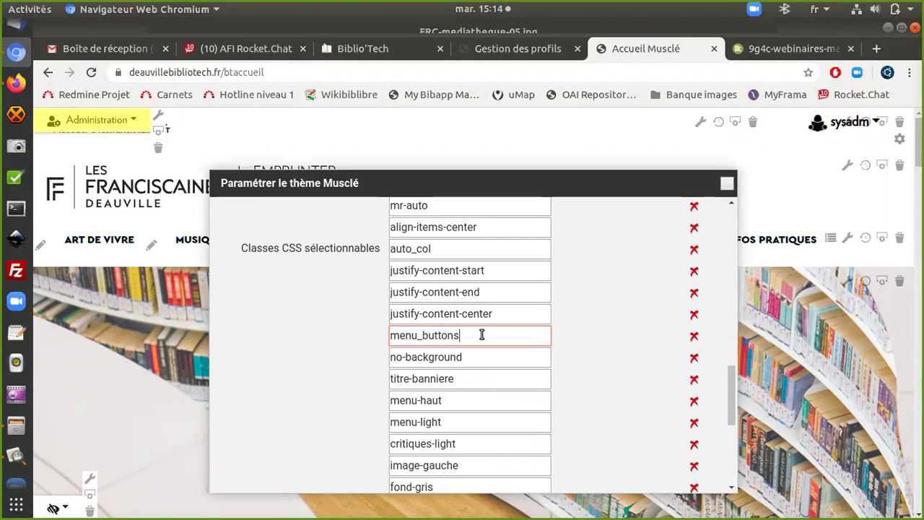
pyautogui.scroll(-3, 518, 345)
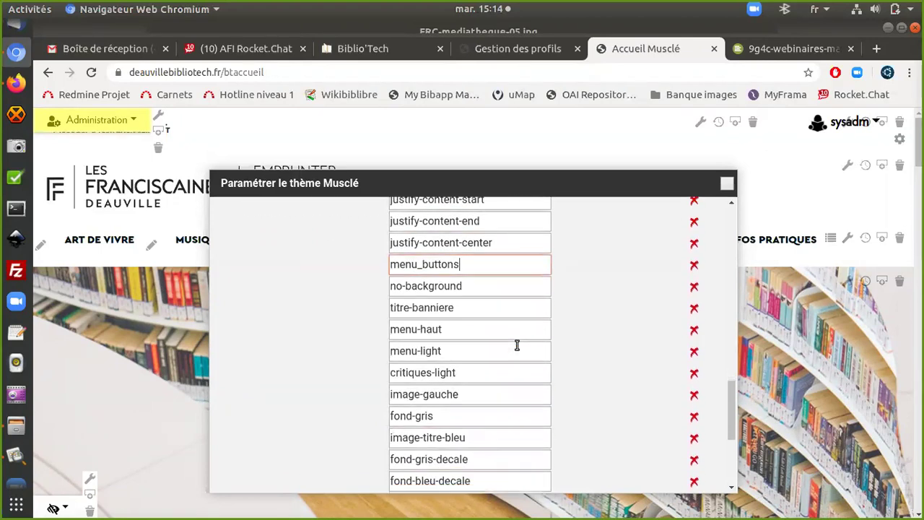
pyautogui.click(727, 183)
# Step: Examine the black L-shaped corner decorations on the search banner and the content sections of the home page
pyautogui.scroll(-3, 349, 309)
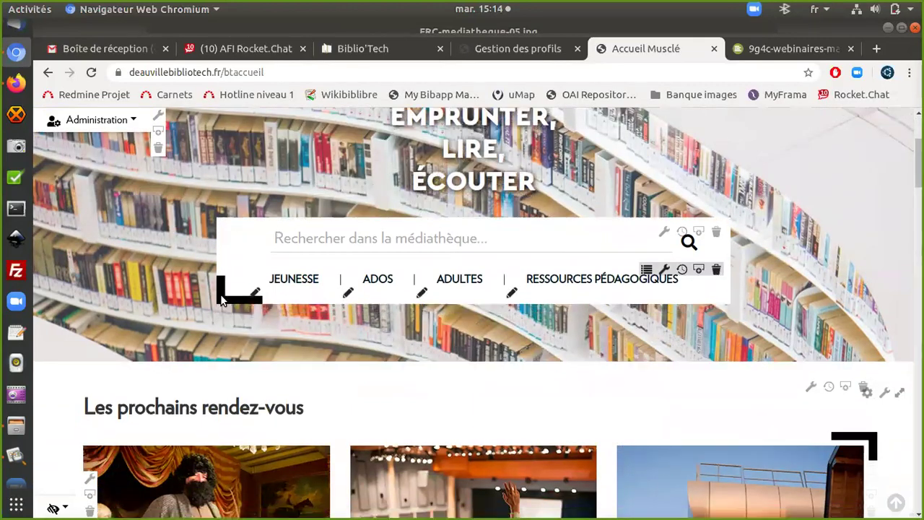
pyautogui.scroll(-2, 670, 289)
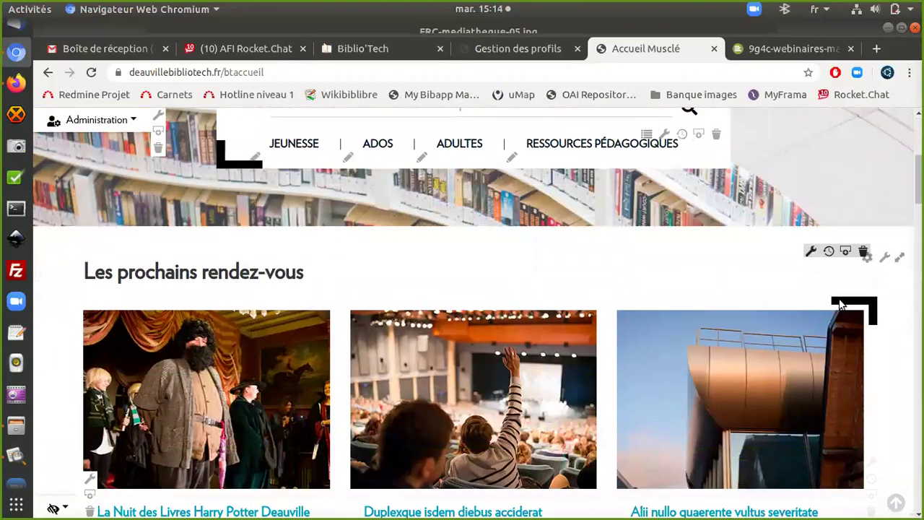
pyautogui.scroll(-7, 873, 310)
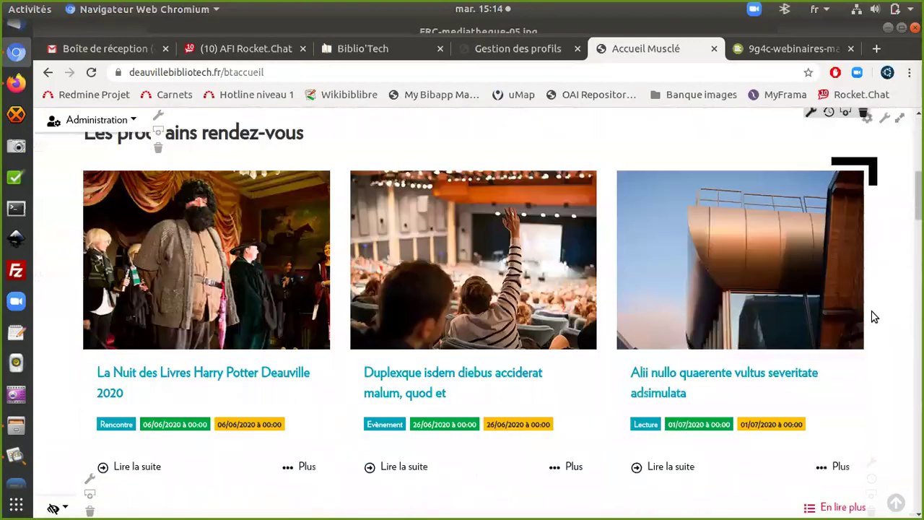
pyautogui.scroll(-4, 872, 316)
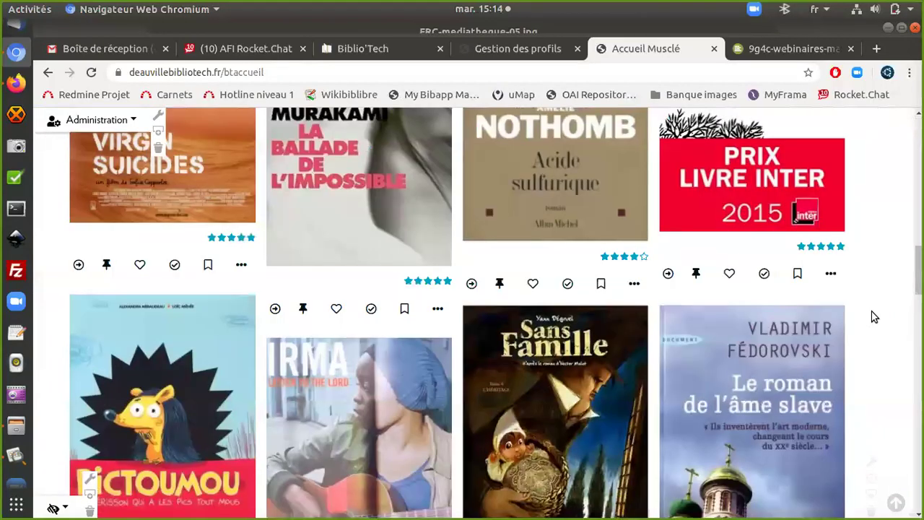
pyautogui.scroll(-13, 872, 316)
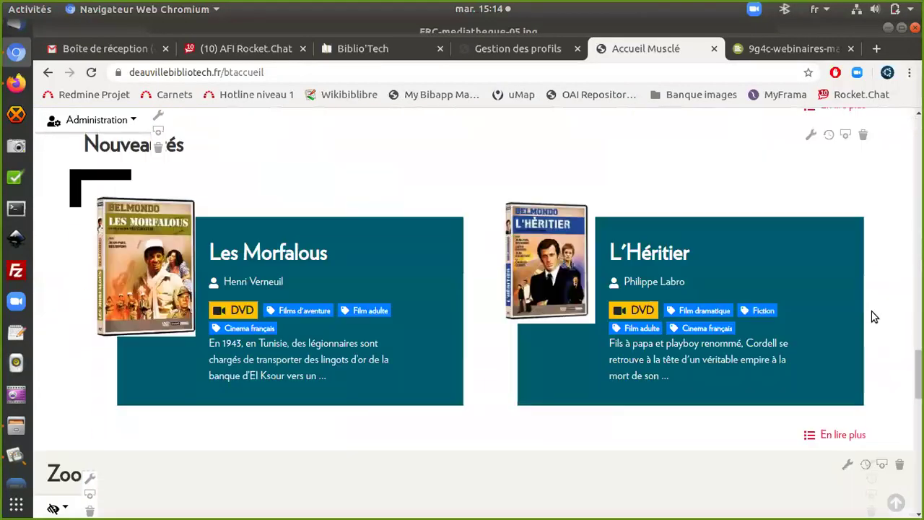
pyautogui.scroll(-6, 874, 317)
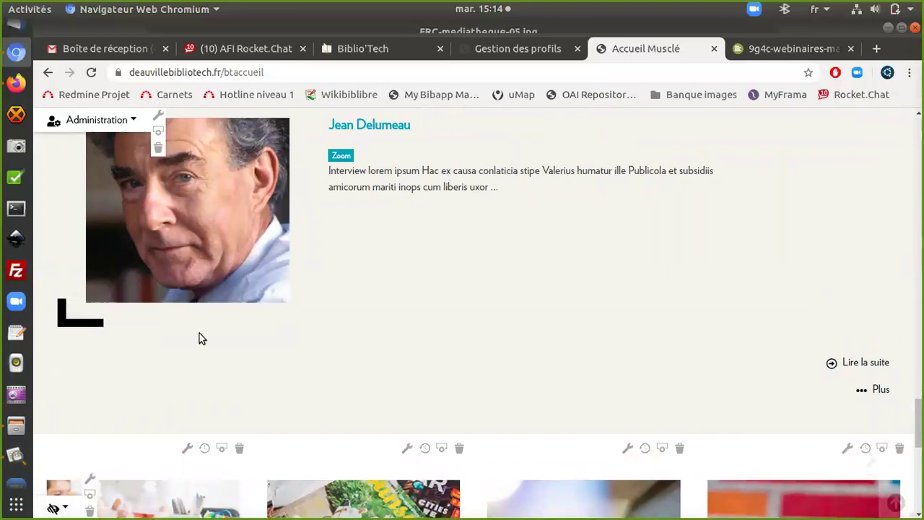
pyautogui.scroll(-15, 247, 339)
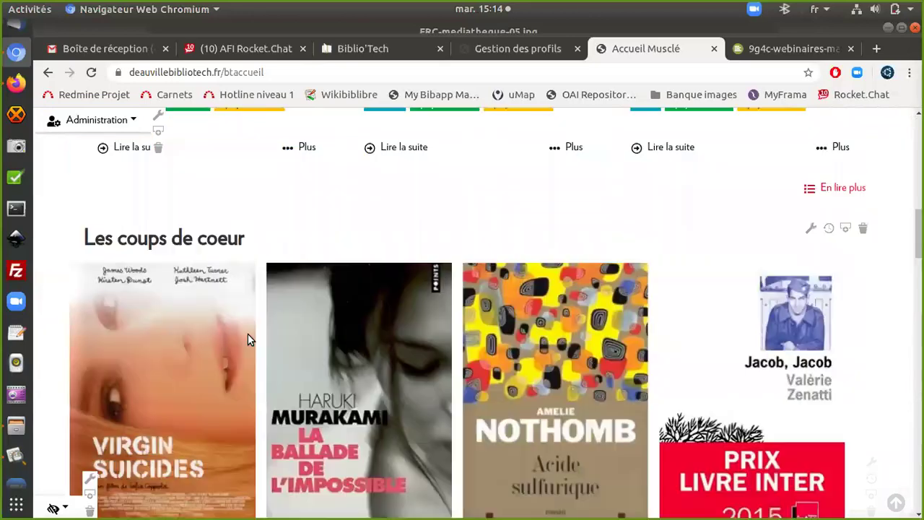
pyautogui.scroll(5, 248, 339)
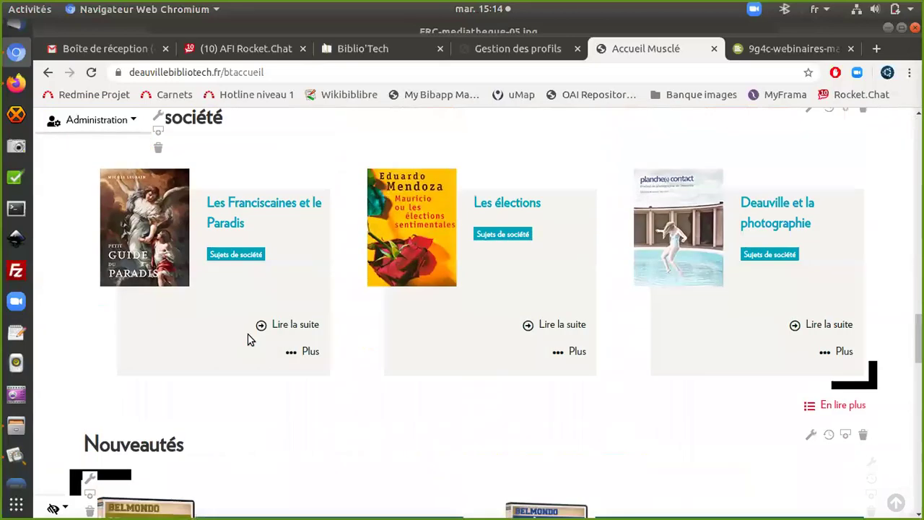
pyautogui.scroll(2, 248, 339)
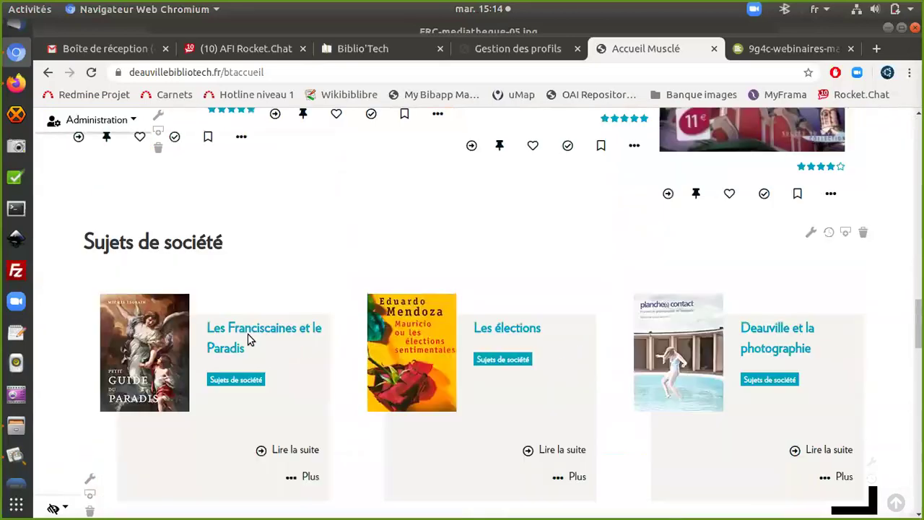
# Step: Open the Sujets de société article box's settings and review its custom CSS classes in the Style options
pyautogui.click(810, 230)
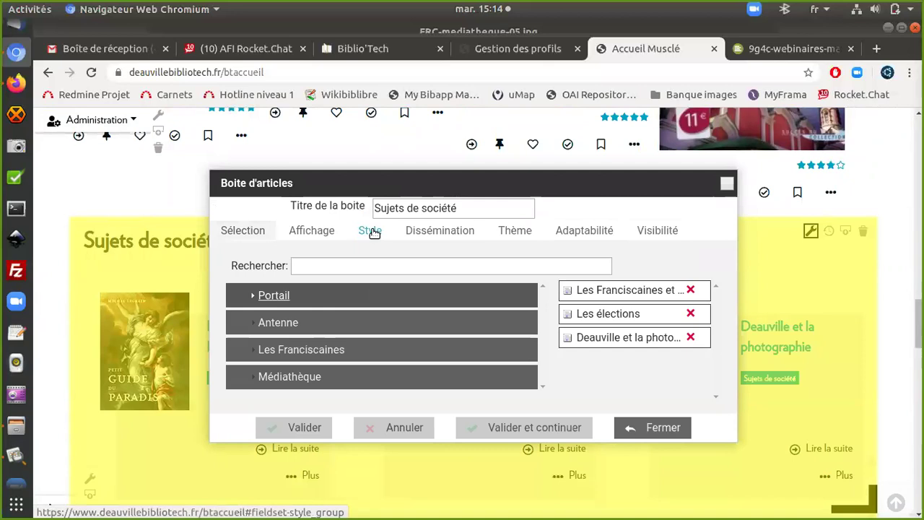
pyautogui.click(372, 232)
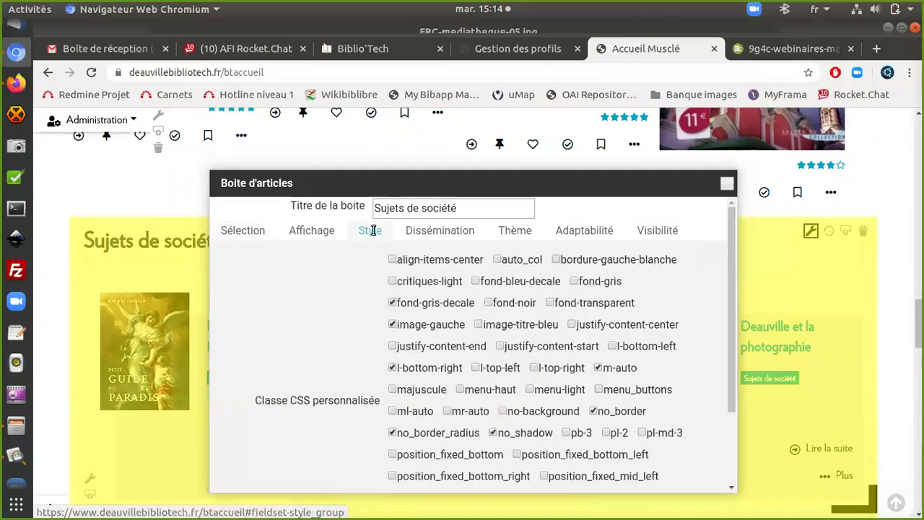
pyautogui.scroll(-1, 353, 309)
pyautogui.scroll(1, 353, 308)
pyautogui.scroll(1, 353, 308)
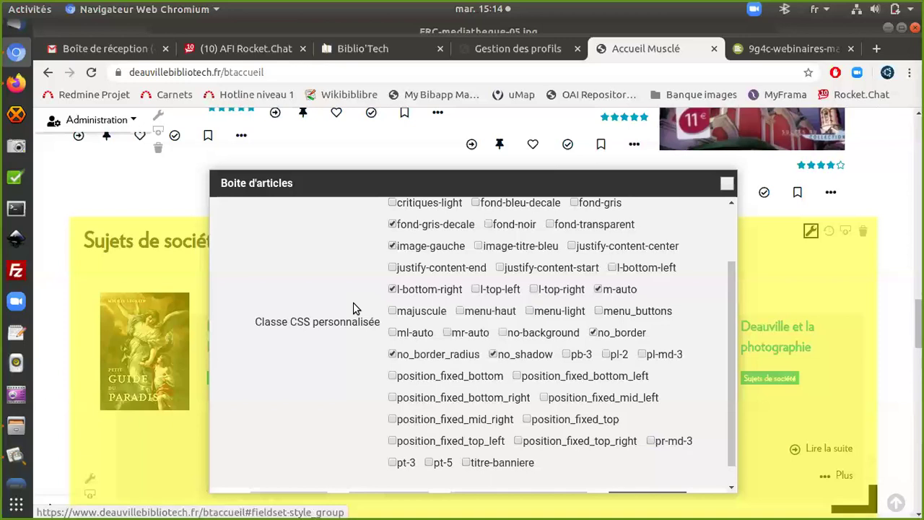
# Step: Highlight the l-bottom-right class, close the box settings without saving, and inspect the corner decoration of the Sujets de société section
pyautogui.scroll(3, 354, 307)
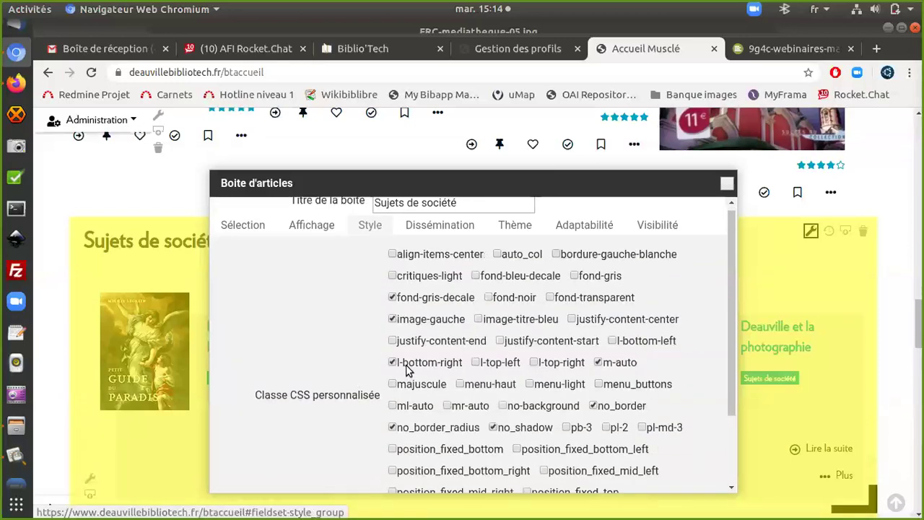
pyautogui.moveTo(398, 363); pyautogui.dragTo(445, 366)
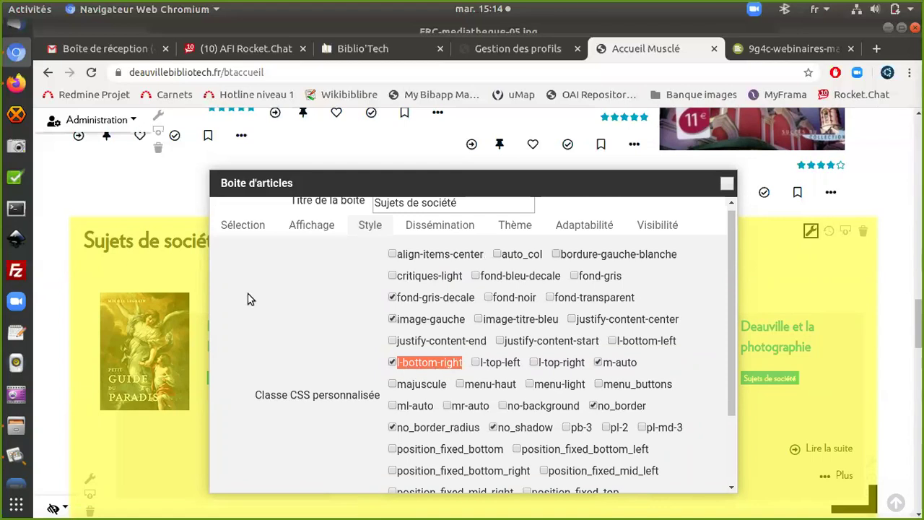
pyautogui.click(391, 361)
pyautogui.click(727, 184)
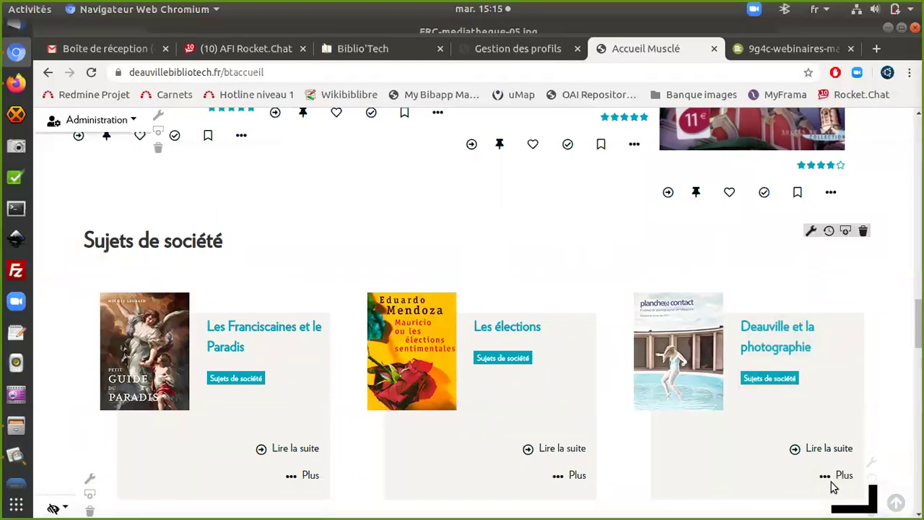
pyautogui.scroll(-5, 832, 484)
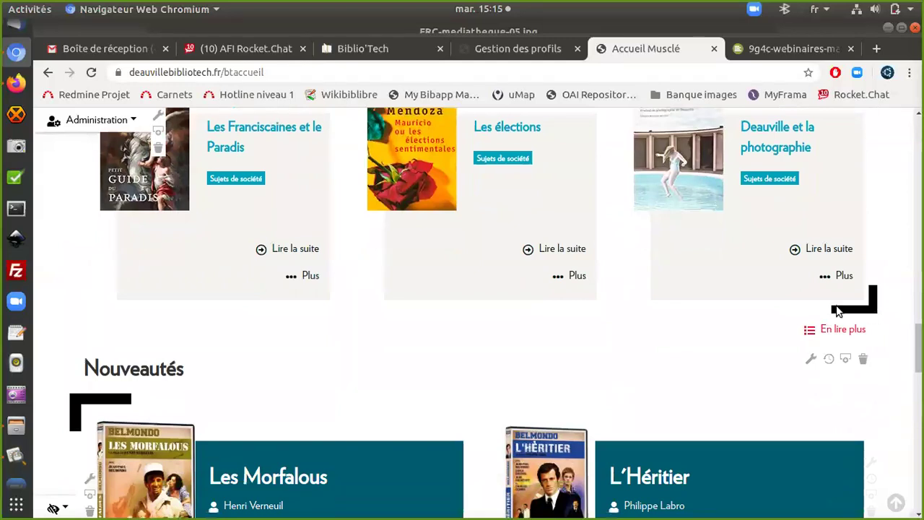
# Step: Switch to the file manager and open bt.css from the skins/deauville/css folder of the home directory
pyautogui.click(16, 425)
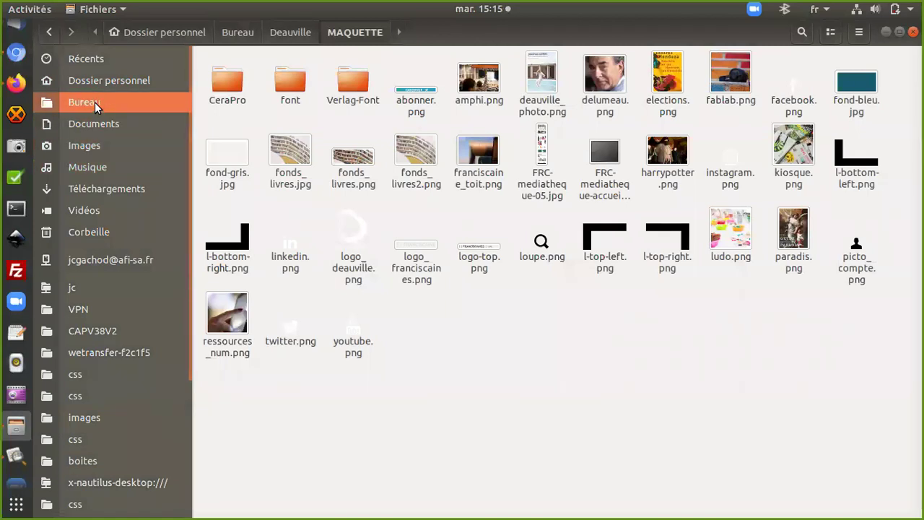
pyautogui.click(116, 88)
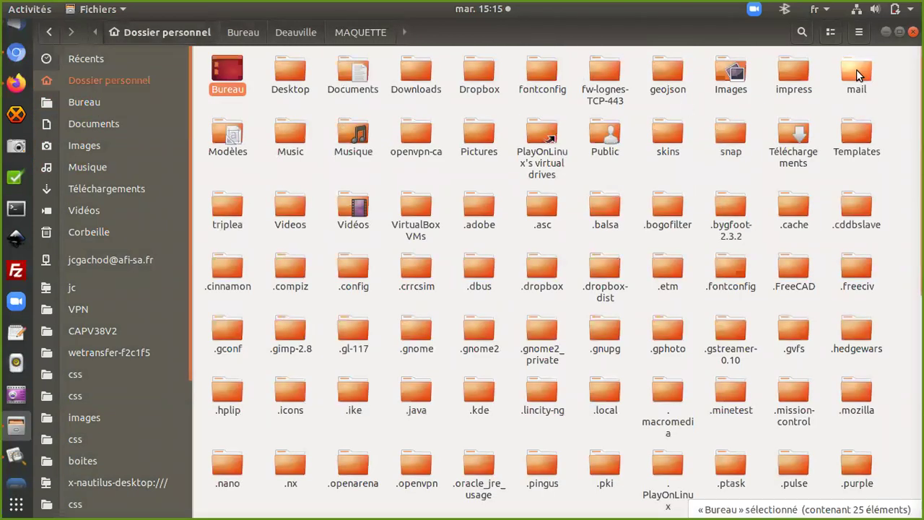
pyautogui.doubleClick(663, 133)
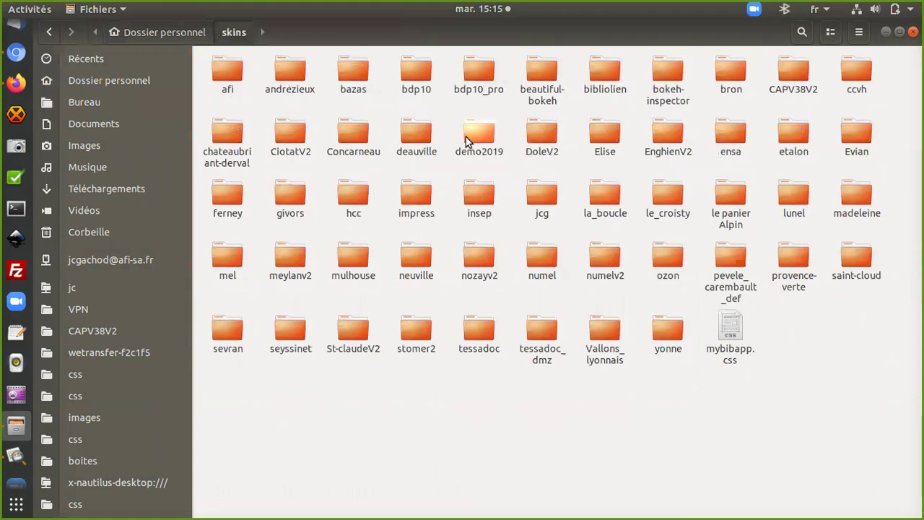
pyautogui.doubleClick(414, 131)
pyautogui.doubleClick(223, 66)
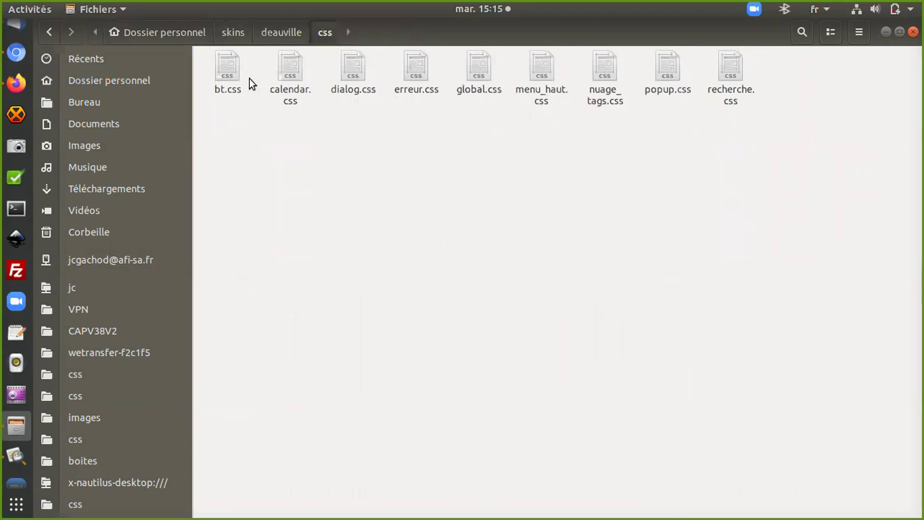
pyautogui.doubleClick(225, 72)
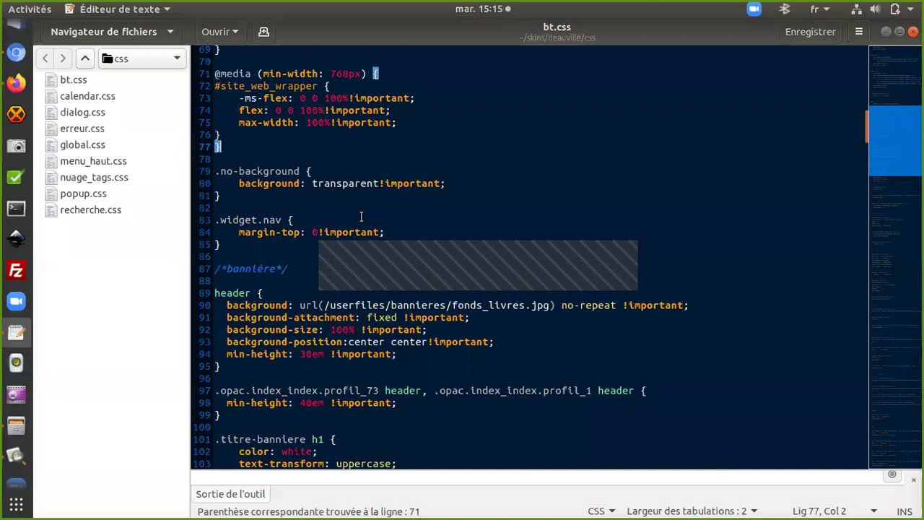
# Step: Search bt.css for "l-bottom" and select the whole .l-bottom-right rule
pyautogui.hotkey('ctrl', 'f')
pyautogui.write('l-b')
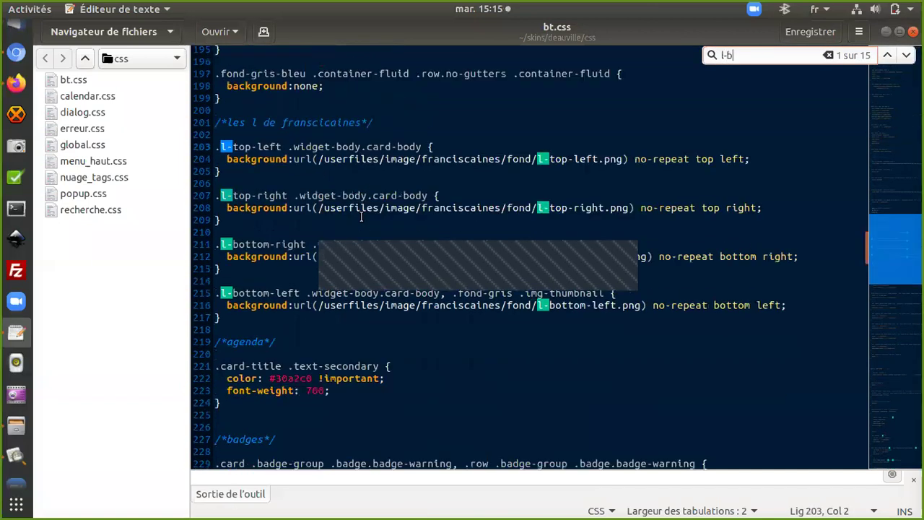
pyautogui.write('ottom')
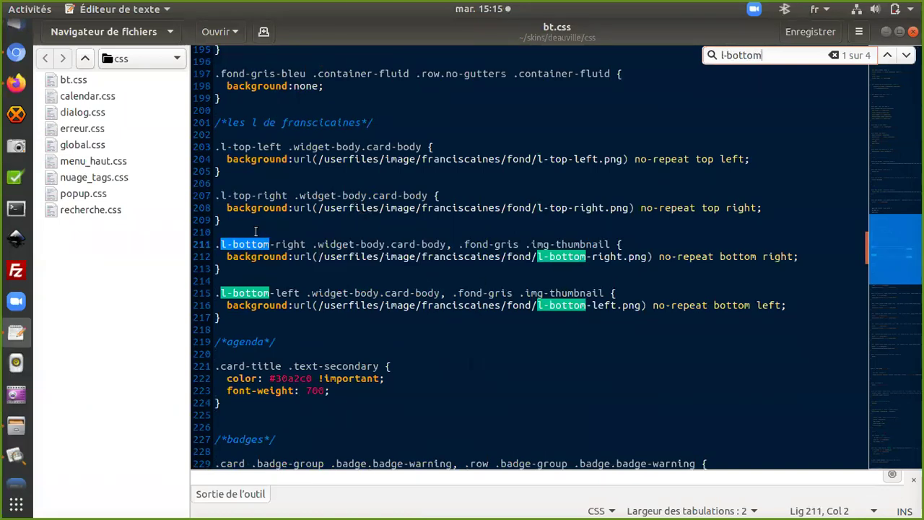
pyautogui.moveTo(216, 244); pyautogui.dragTo(270, 268)
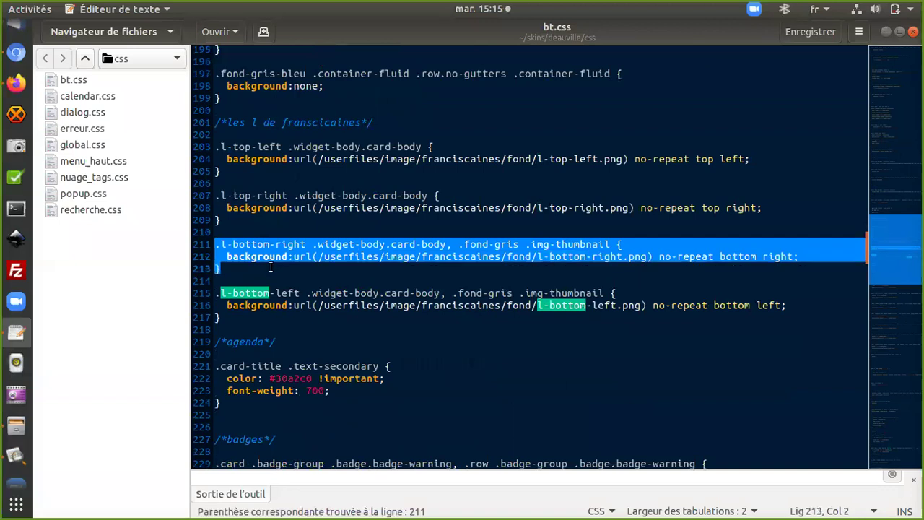
# Step: Switch back to the Chromium browser and review the home page sections from Sujets de société up to the search banner
pyautogui.click(15, 54)
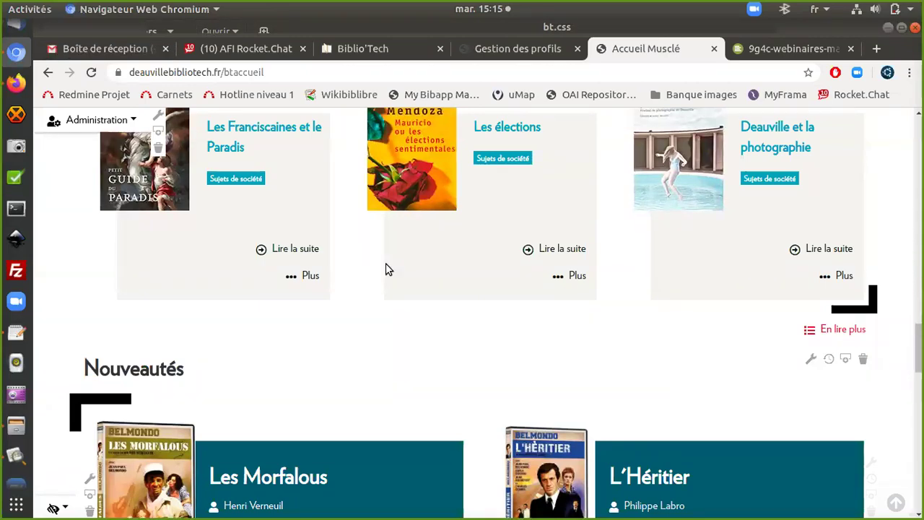
pyautogui.scroll(4, 387, 270)
pyautogui.scroll(4, 386, 269)
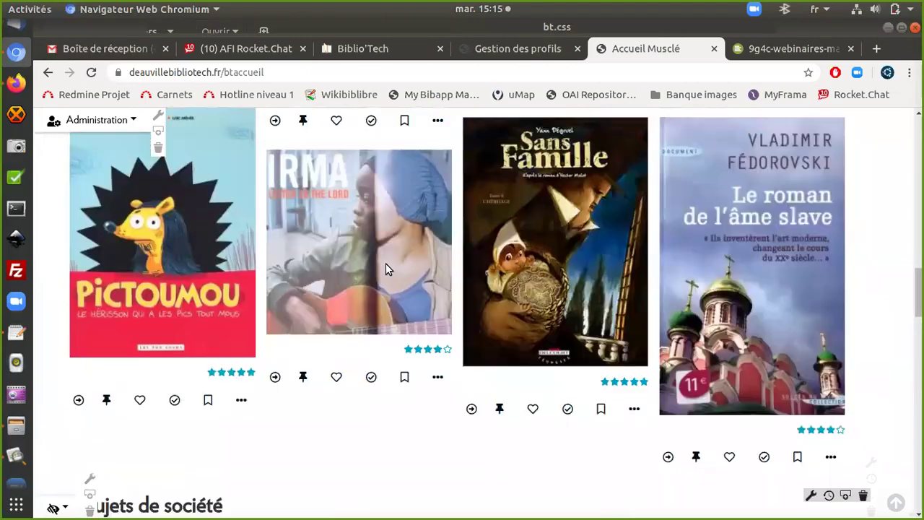
pyautogui.scroll(10, 385, 270)
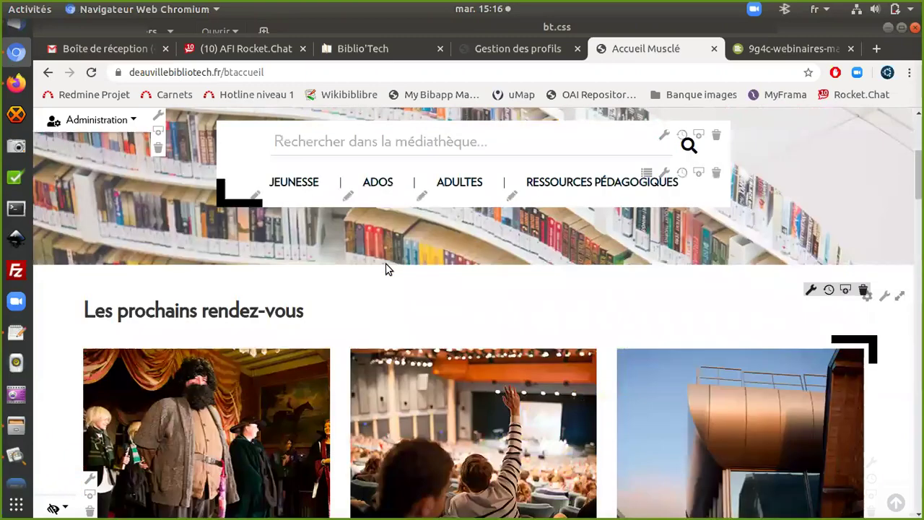
pyautogui.scroll(4, 385, 269)
pyautogui.scroll(-2, 386, 269)
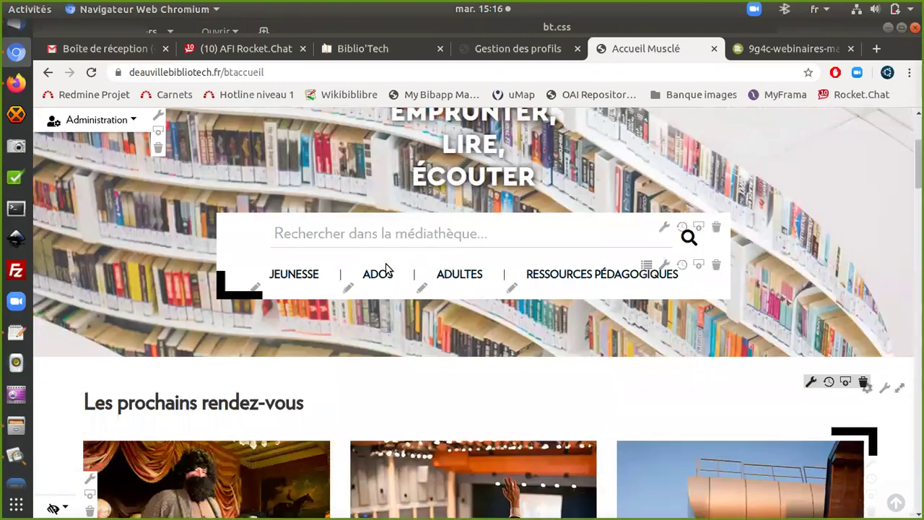
# Step: Open the Musclé theme configuration and examine its included libraries, its CSS file URL and its list of classes
pyautogui.scroll(-2, 386, 270)
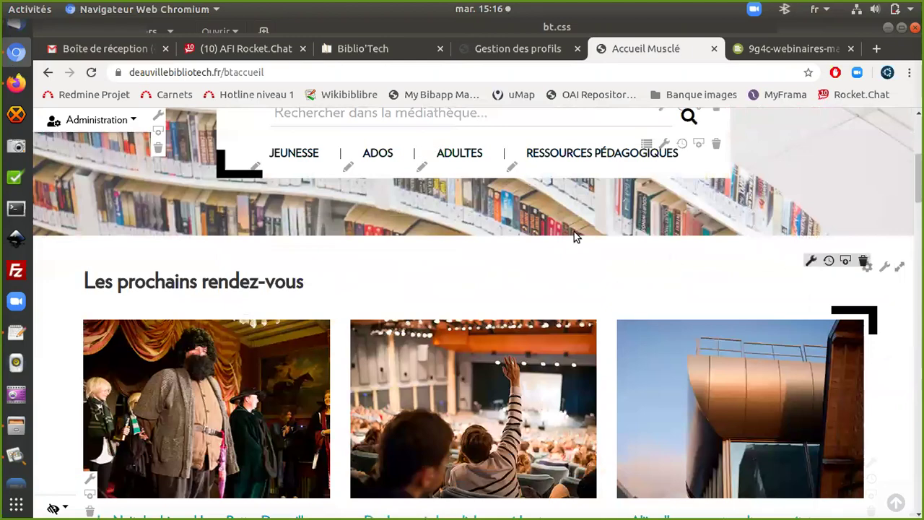
pyautogui.click(99, 120)
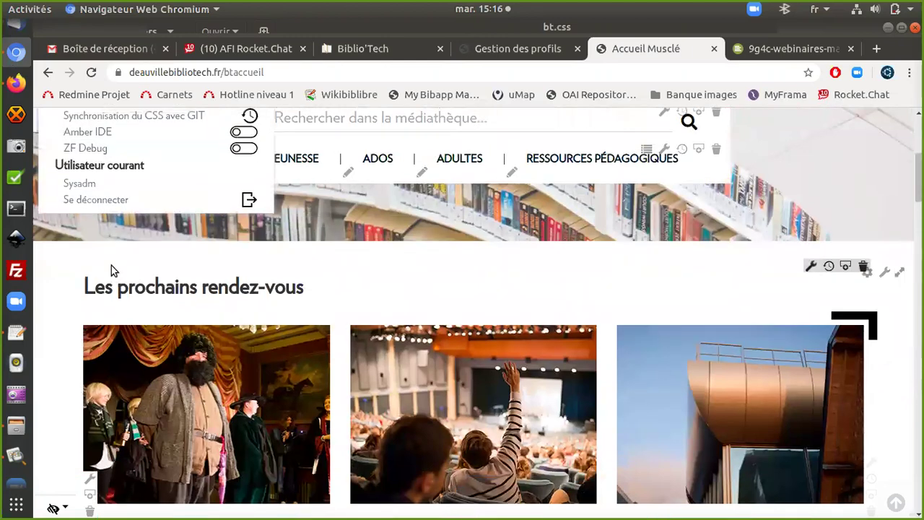
pyautogui.scroll(5, 112, 270)
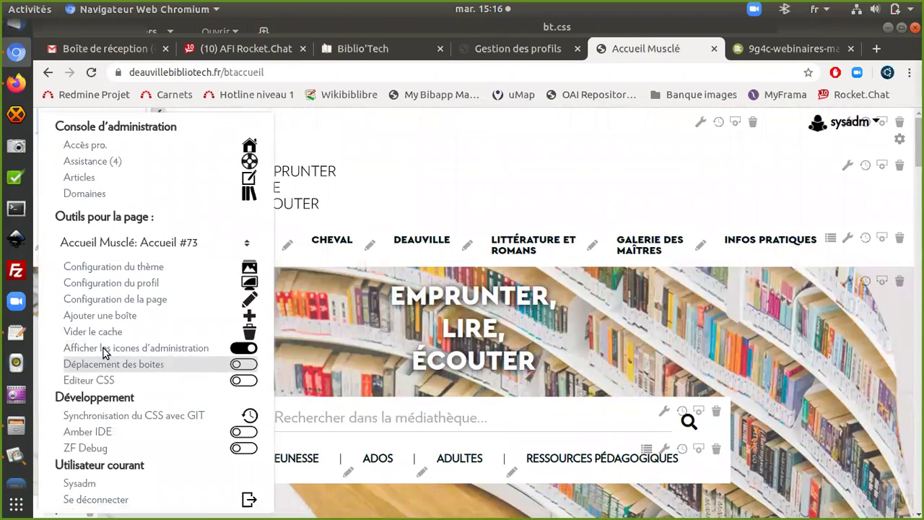
pyautogui.click(112, 268)
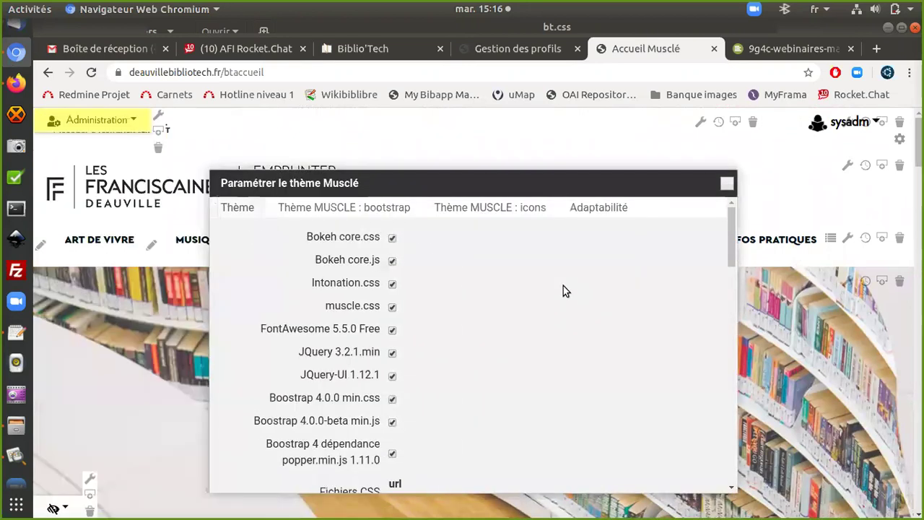
pyautogui.scroll(-2, 563, 289)
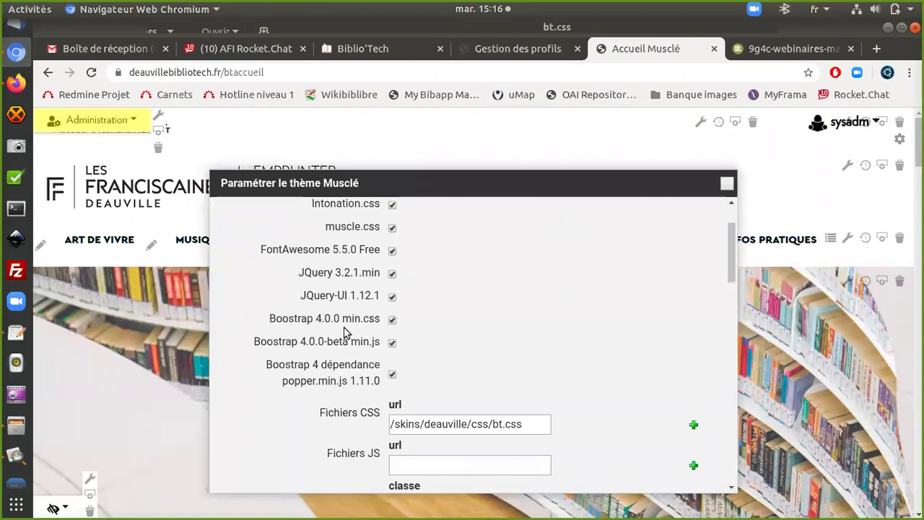
pyautogui.scroll(-4, 488, 315)
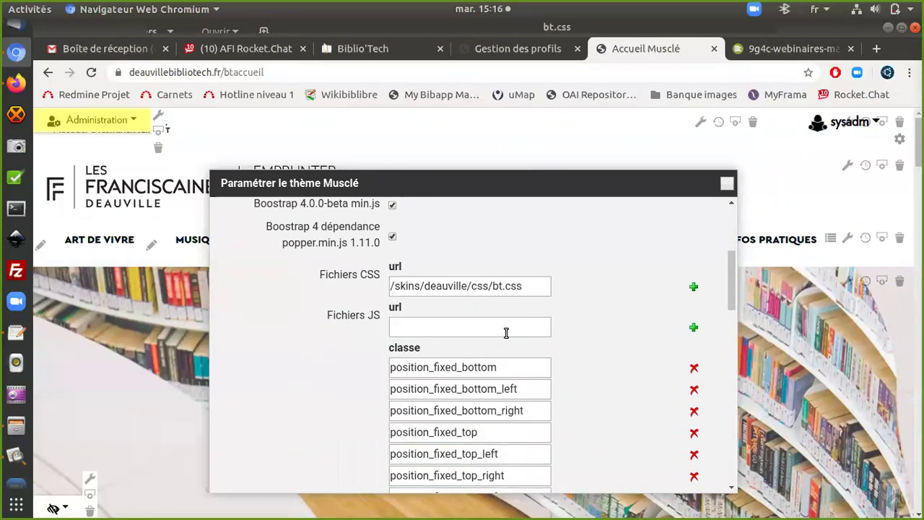
pyautogui.scroll(-15, 506, 333)
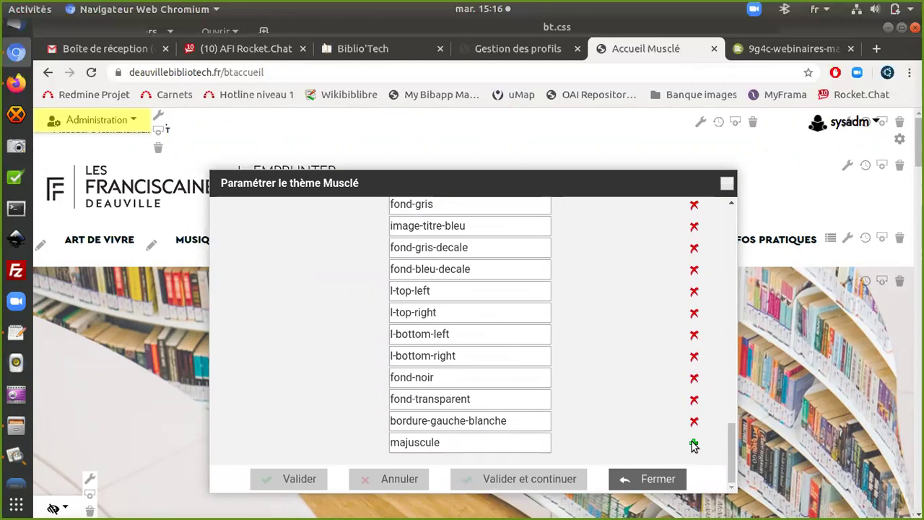
# Step: Try adding a class named toto after majuscule in the theme's class list, then close the theme settings without saving
pyautogui.click(694, 445)
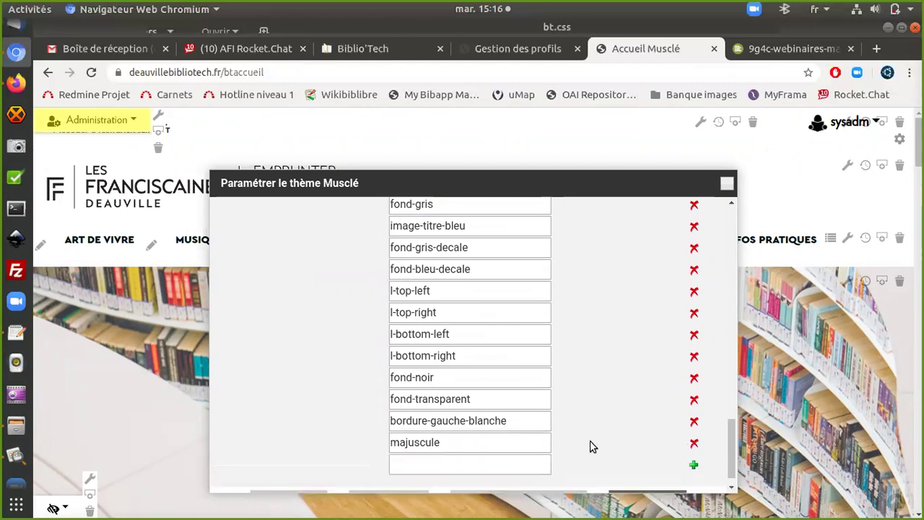
pyautogui.click(506, 470)
pyautogui.write('toto')
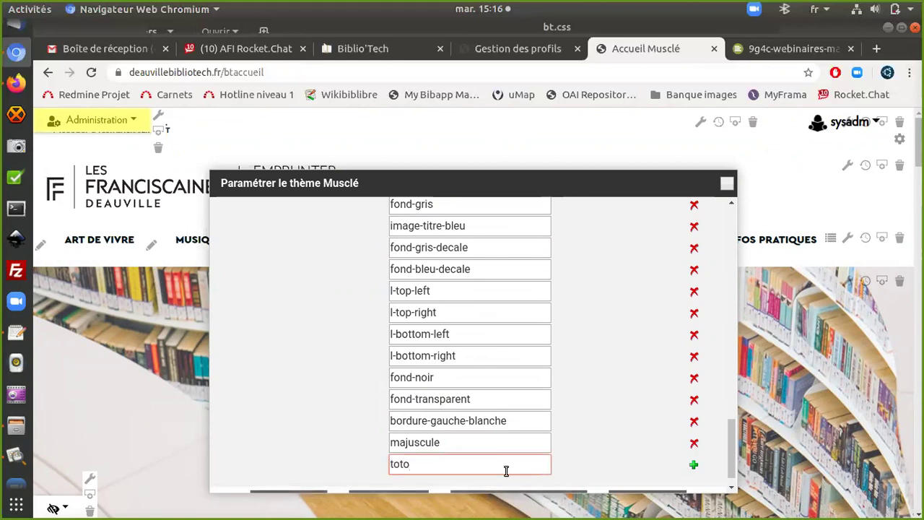
pyautogui.moveTo(456, 462); pyautogui.dragTo(382, 462)
pyautogui.click(727, 183)
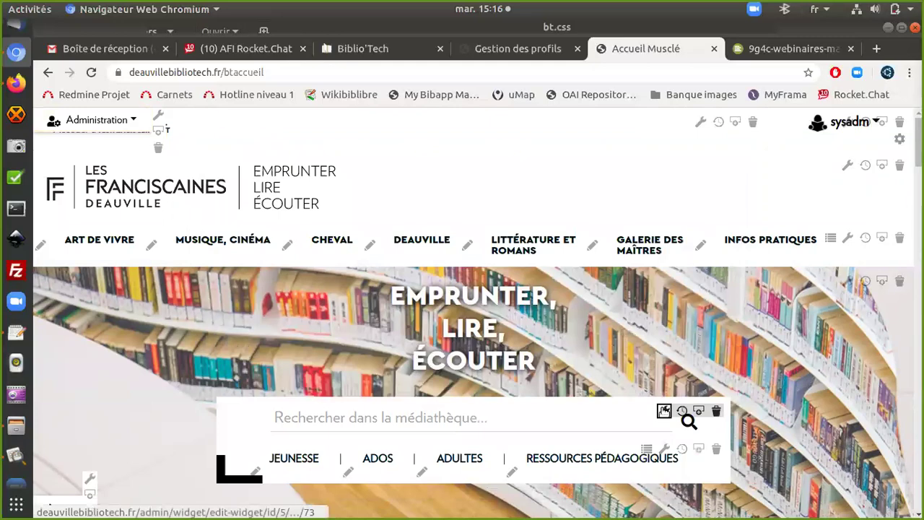
# Step: Examine the custom CSS classes offered in the search box's style settings, then close them without saving
pyautogui.click(664, 411)
pyautogui.click(367, 268)
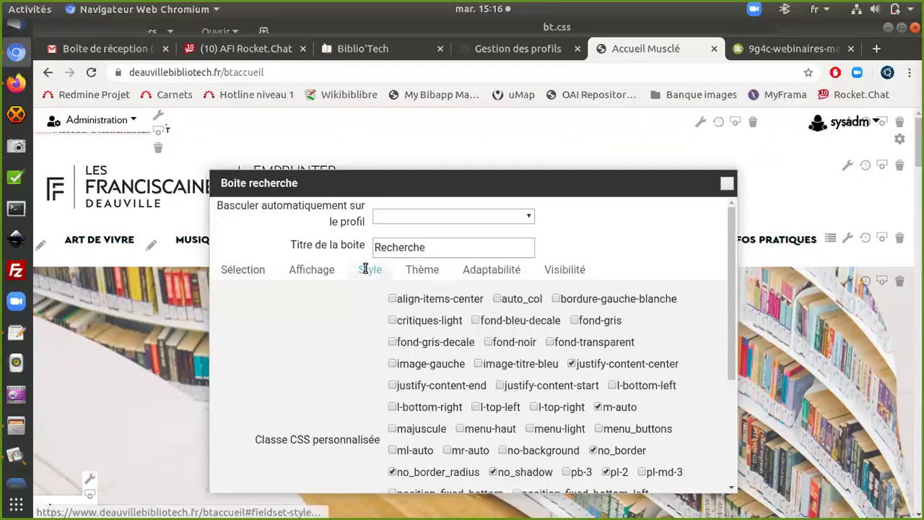
pyautogui.scroll(-3, 423, 330)
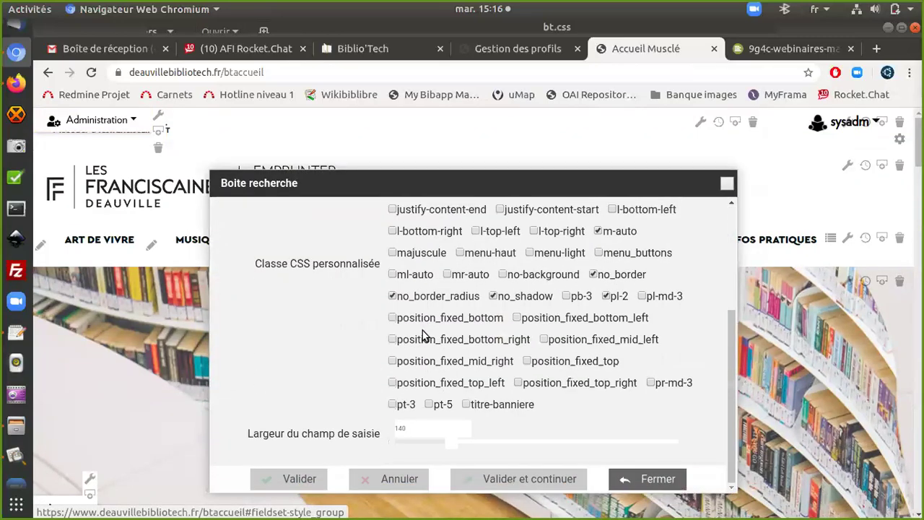
pyautogui.scroll(3, 422, 334)
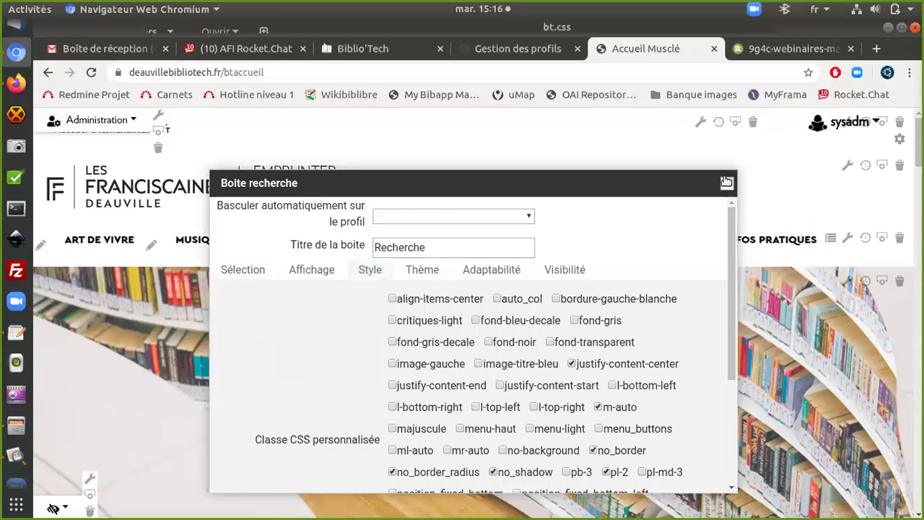
pyautogui.click(727, 183)
# Step: Reopen the Musclé theme configuration and examine the bootstrap table that maps selectors to classes
pyautogui.click(97, 120)
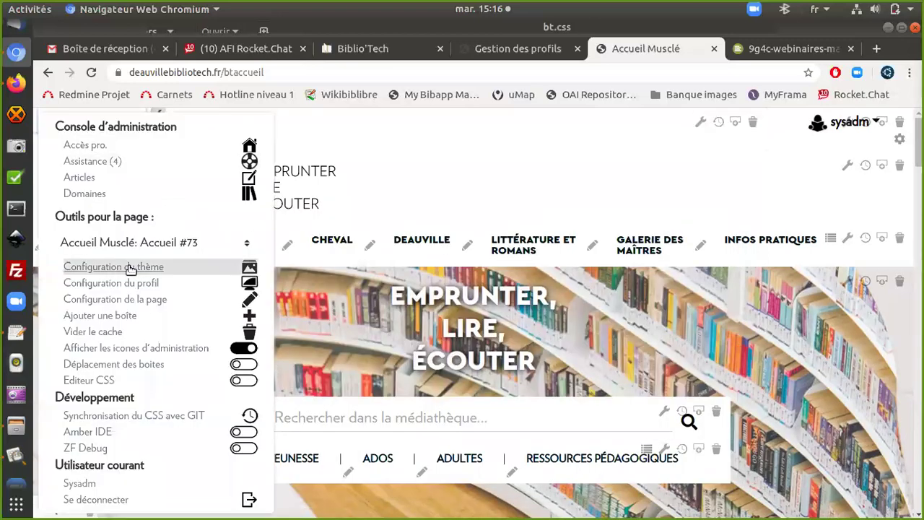
pyautogui.click(130, 268)
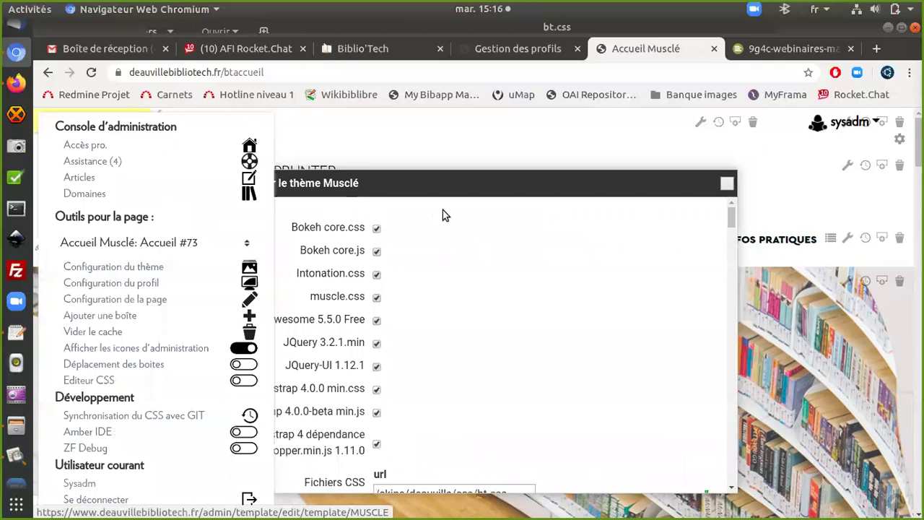
pyautogui.click(392, 208)
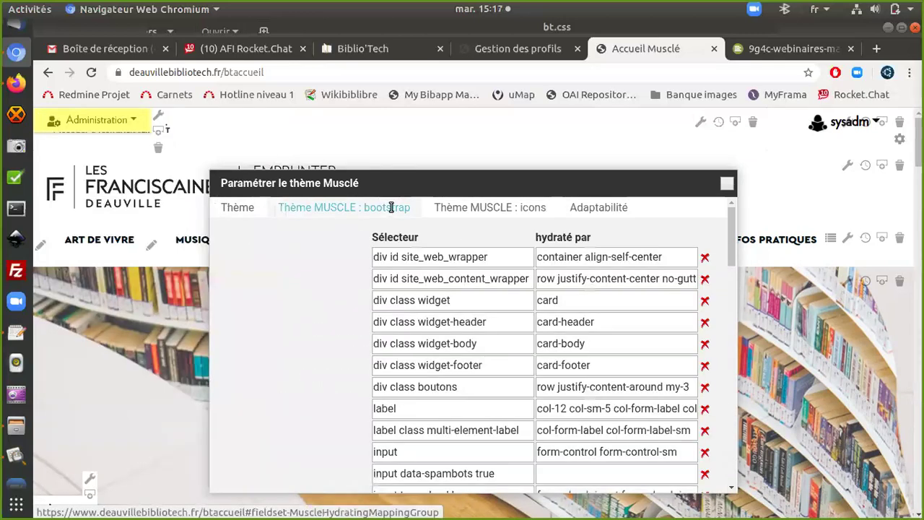
pyautogui.scroll(-15, 409, 313)
pyautogui.scroll(-2, 410, 313)
pyautogui.scroll(15, 410, 314)
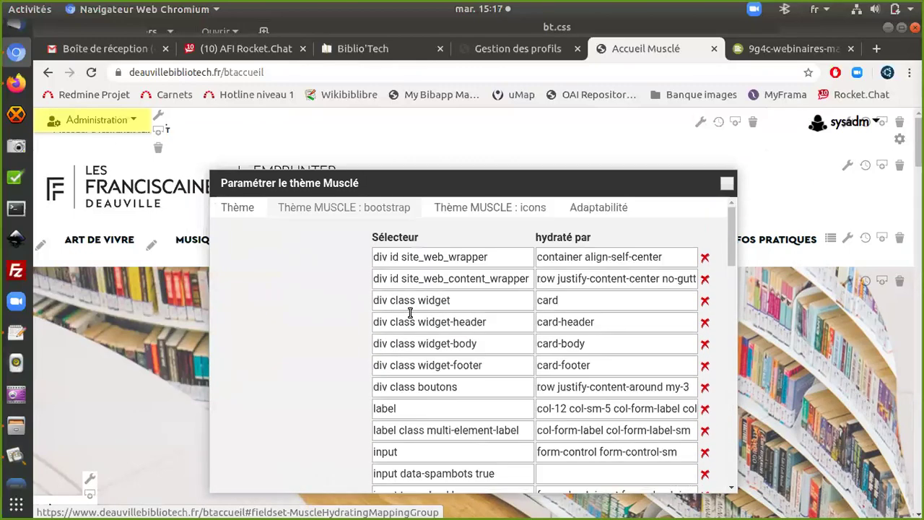
# Step: Compare the general theme settings with the bootstrap mappings and highlight the classes assigned to div id site_web_wrapper
pyautogui.click(238, 208)
pyautogui.scroll(-2, 346, 265)
pyautogui.scroll(2, 357, 261)
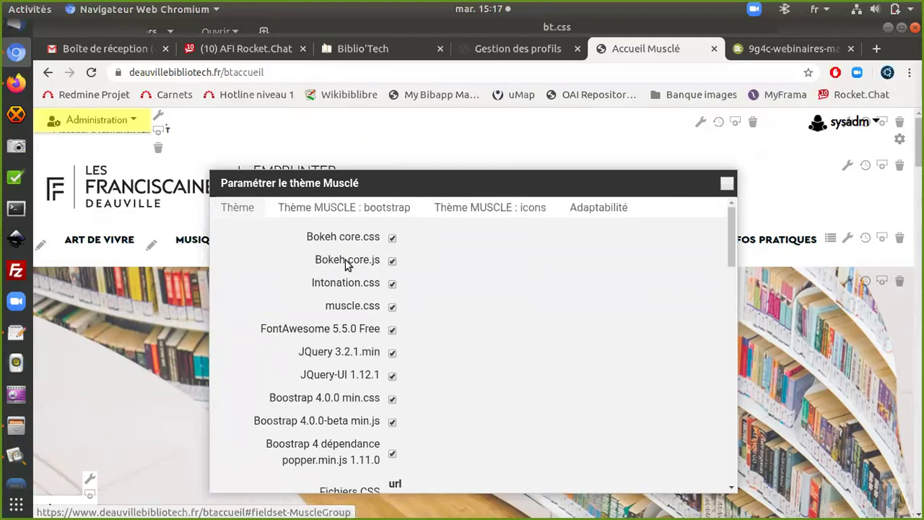
pyautogui.click(325, 207)
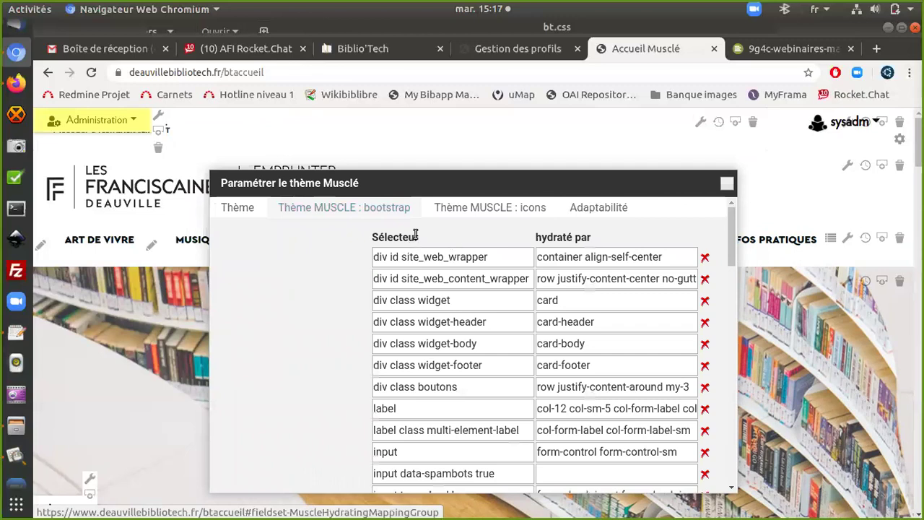
pyautogui.tripleClick(669, 257)
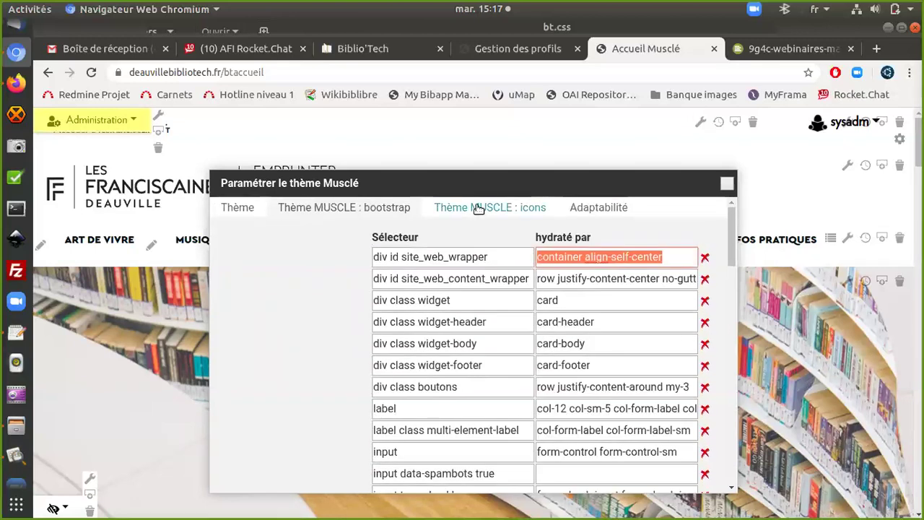
# Step: Examine the theme's icon mappings for generic elements, document types and the library world
pyautogui.click(477, 205)
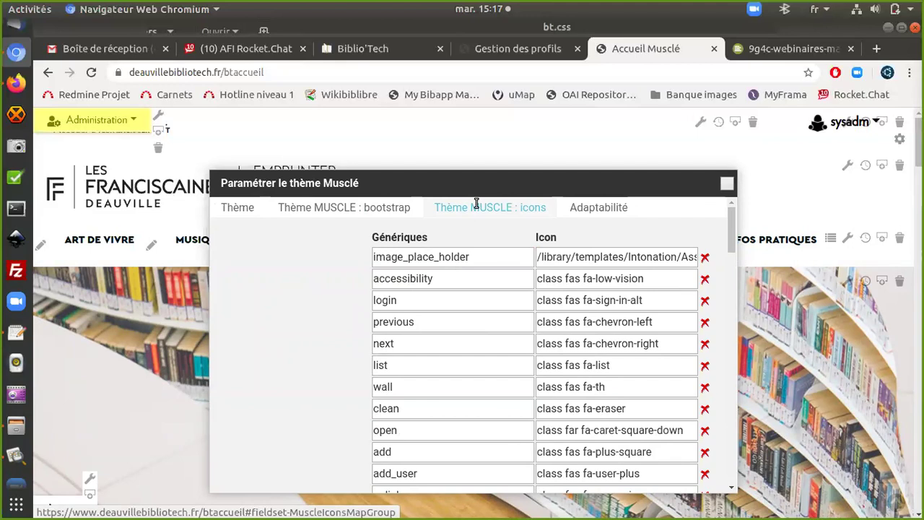
pyautogui.scroll(-6, 525, 321)
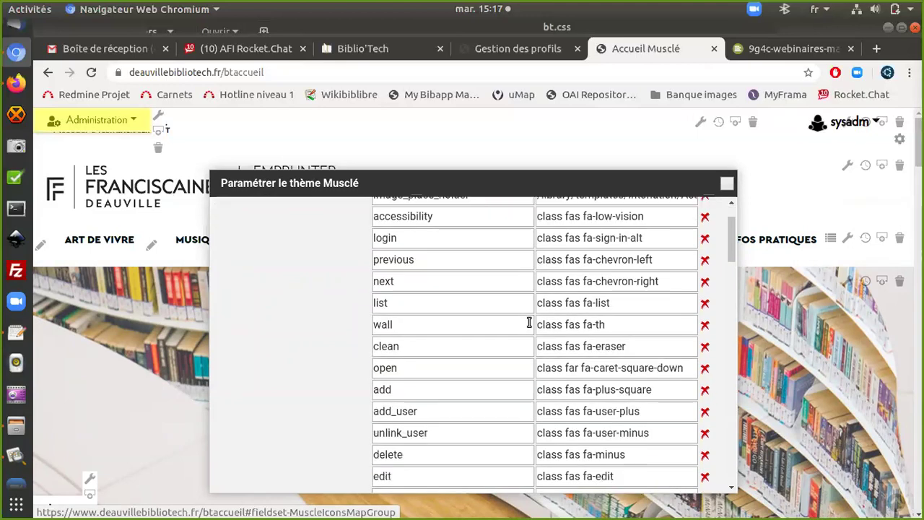
pyautogui.scroll(-5, 530, 322)
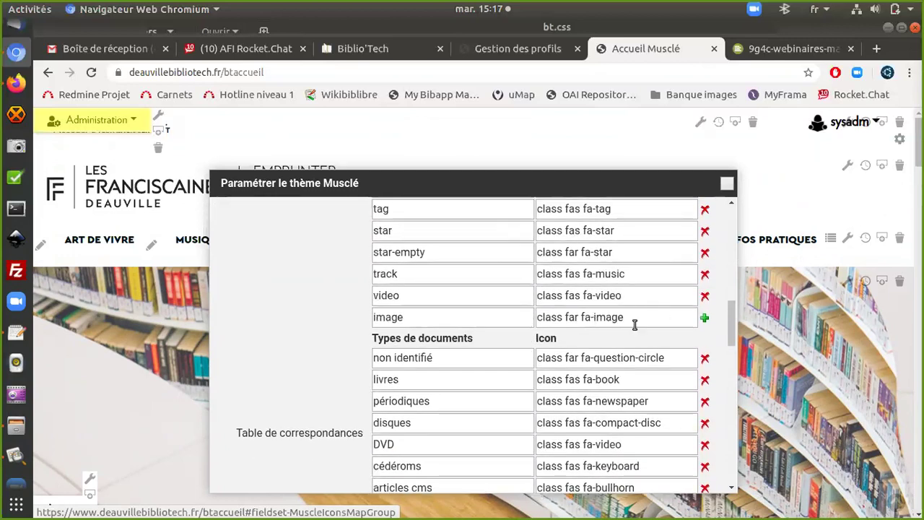
pyautogui.scroll(1, 635, 325)
pyautogui.scroll(-6, 635, 325)
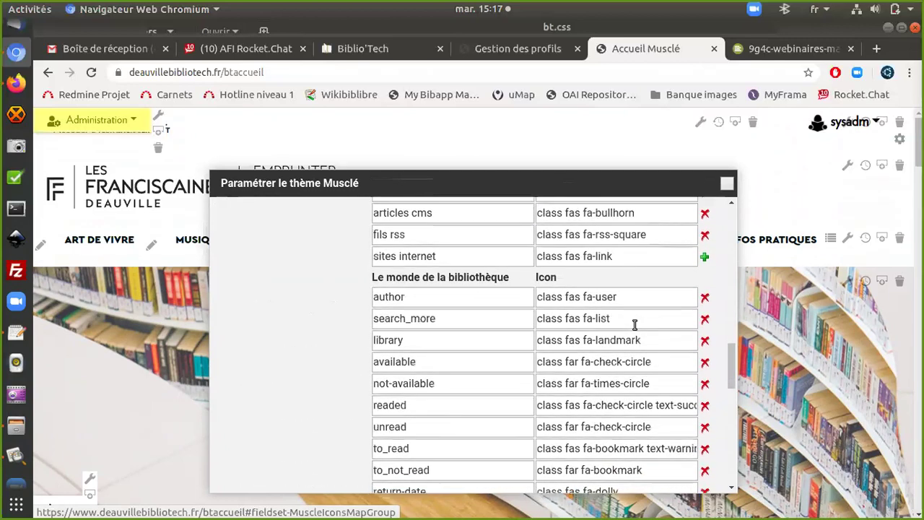
pyautogui.scroll(-3, 635, 325)
pyautogui.scroll(6, 635, 325)
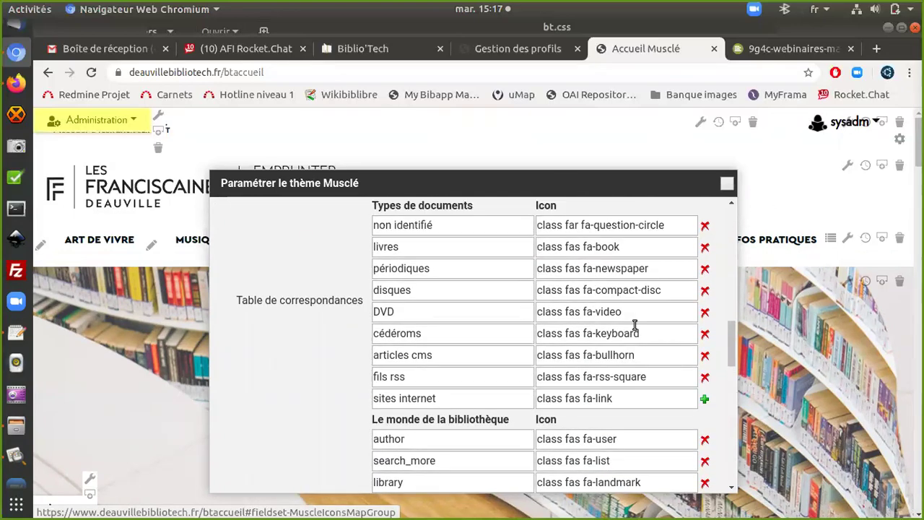
pyautogui.scroll(10, 635, 325)
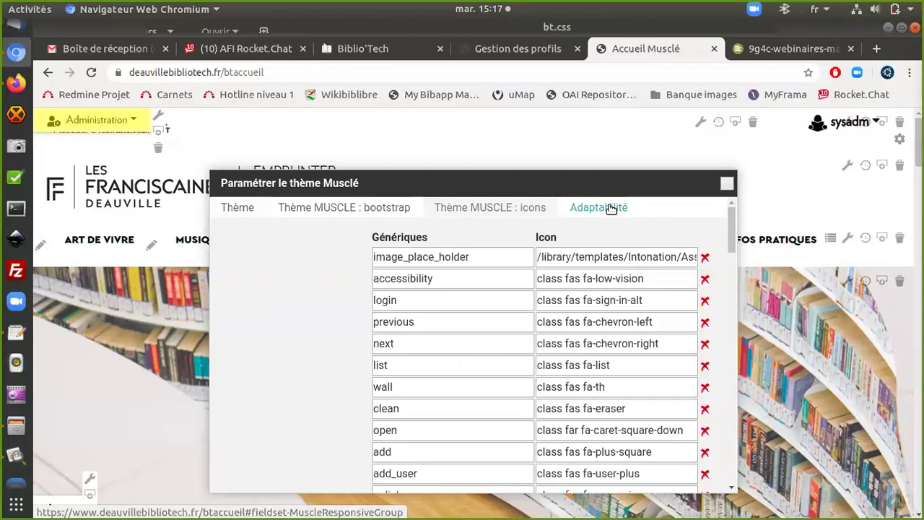
# Step: In the theme's adaptability settings, set the very small size width to 12 and the small and medium widths to auto
pyautogui.click(610, 208)
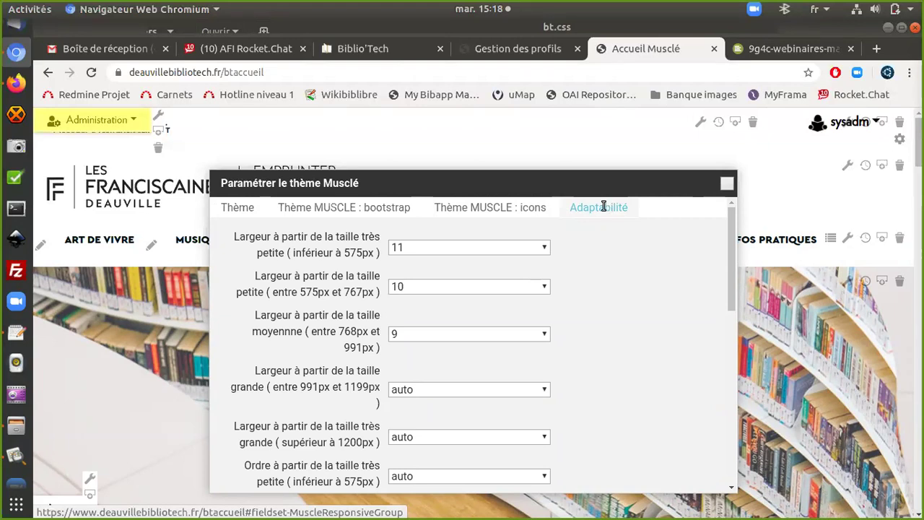
pyautogui.click(513, 253)
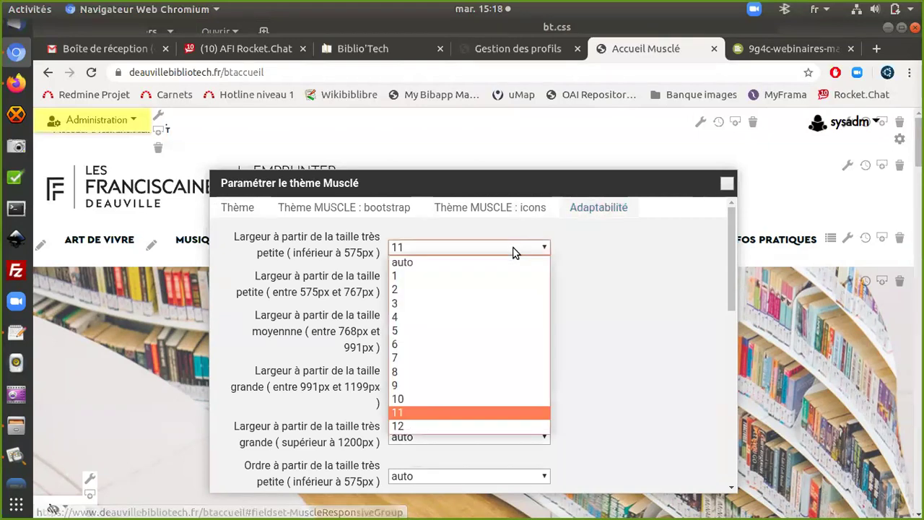
pyautogui.click(498, 426)
pyautogui.click(504, 292)
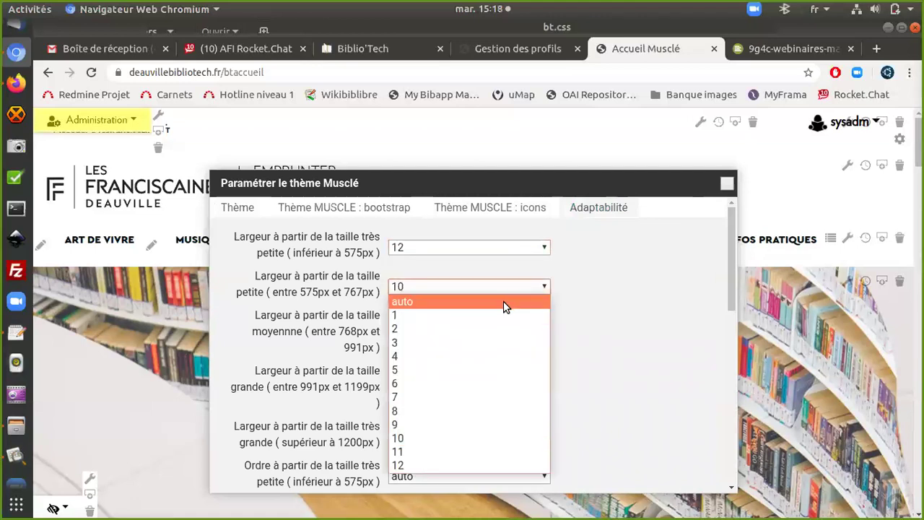
pyautogui.click(503, 301)
pyautogui.click(495, 334)
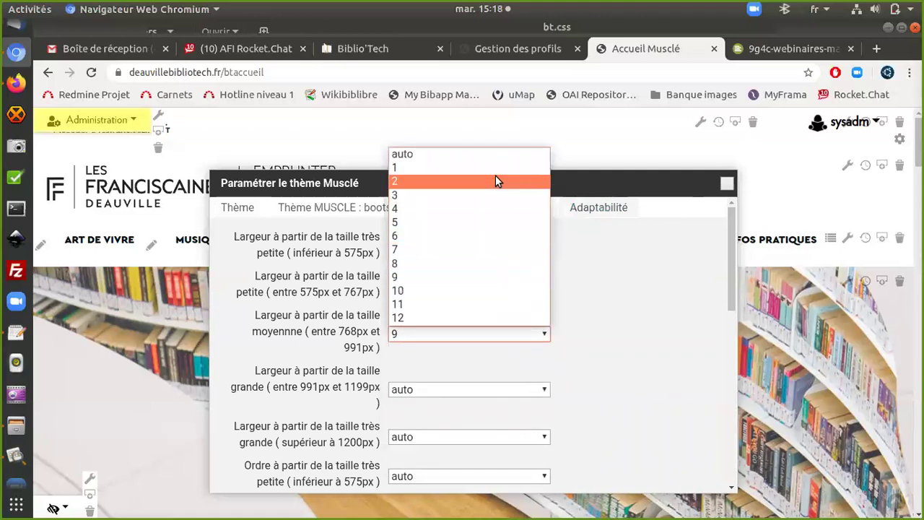
pyautogui.click(491, 156)
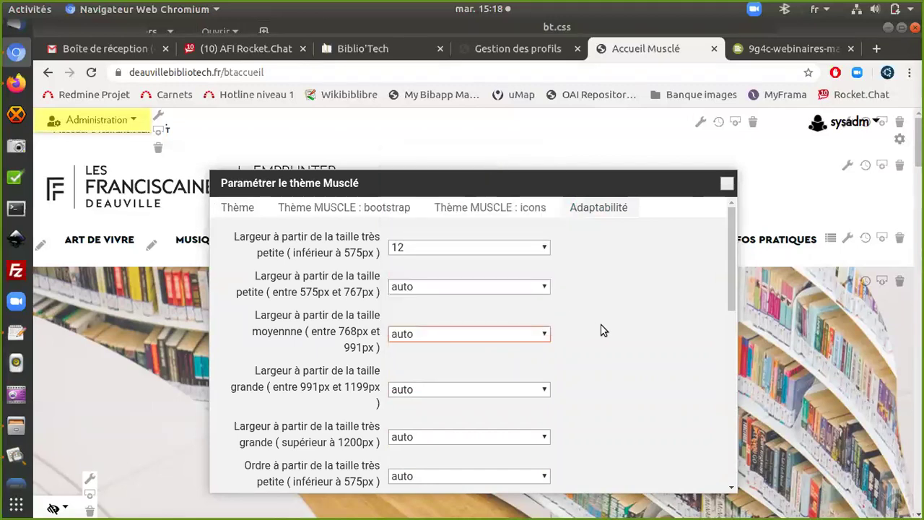
# Step: Review the adaptability settings, highlight the label of the width below 575px, and choose 12 for it again
pyautogui.scroll(-2, 604, 330)
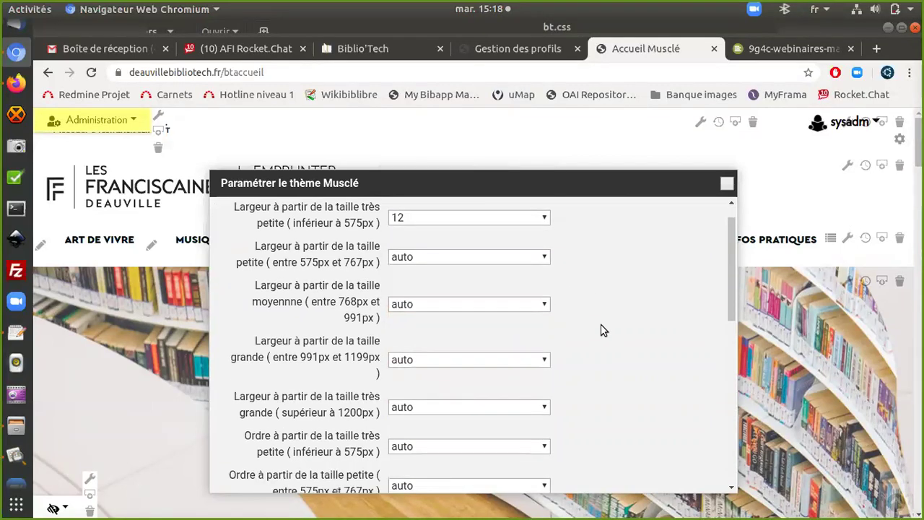
pyautogui.scroll(2, 604, 330)
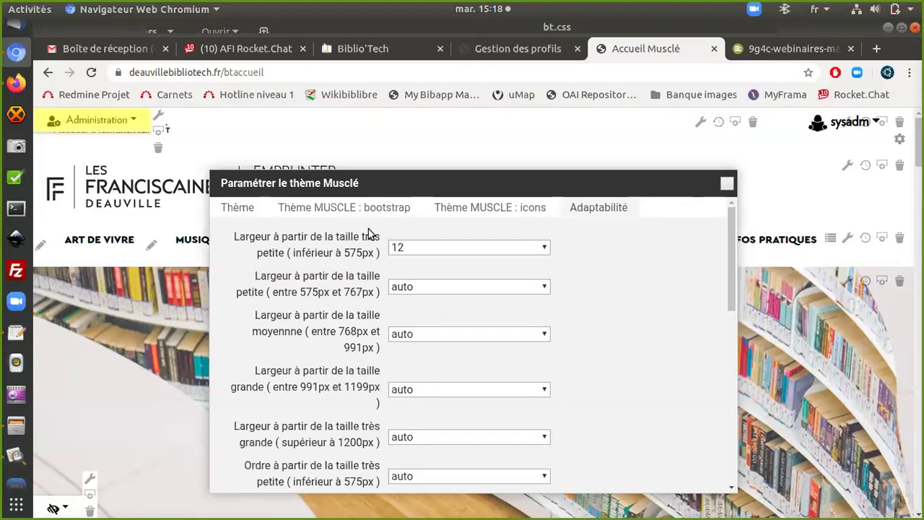
pyautogui.moveTo(236, 238); pyautogui.dragTo(379, 252)
pyautogui.click(409, 248)
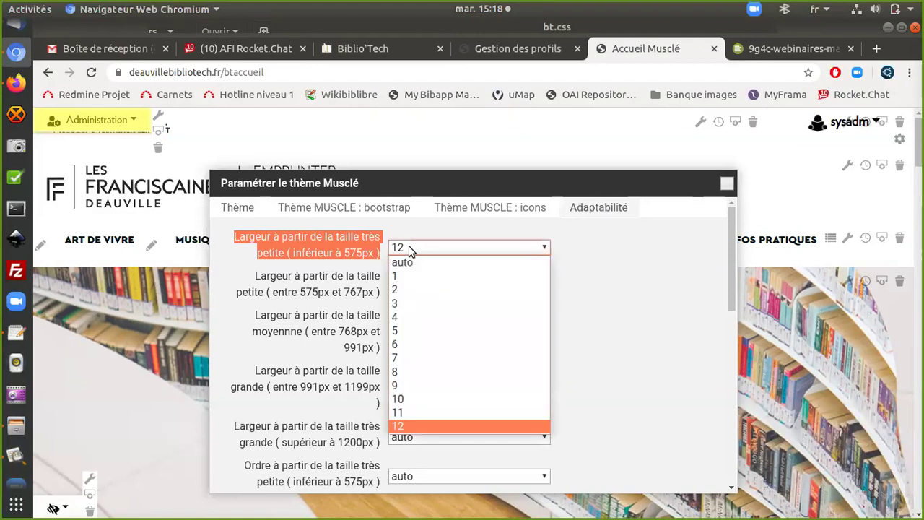
pyautogui.click(444, 426)
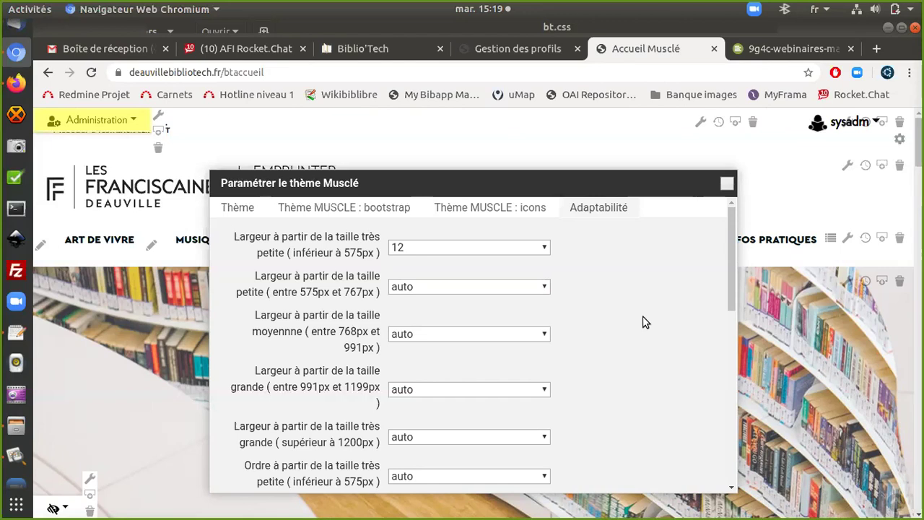
# Step: Save the Musclé theme settings and look over the home page from the banner to the recommended titles
pyautogui.scroll(-10, 645, 322)
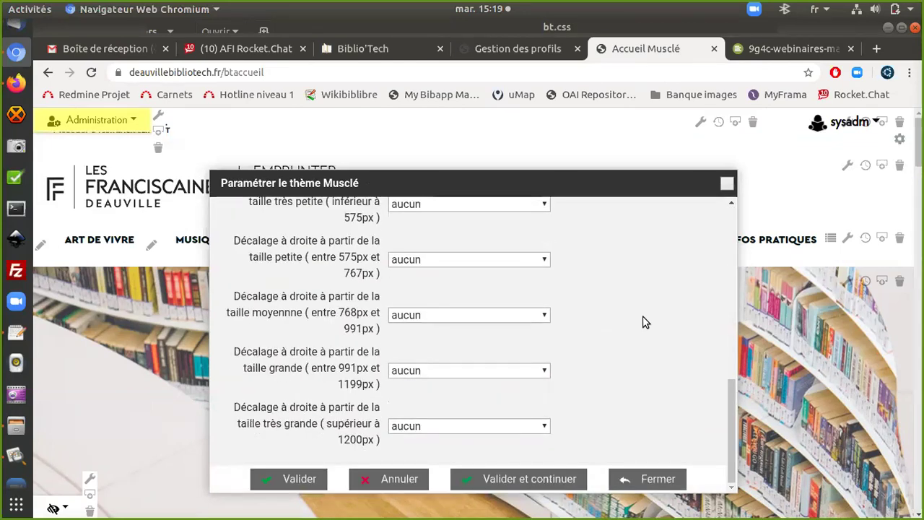
pyautogui.click(289, 479)
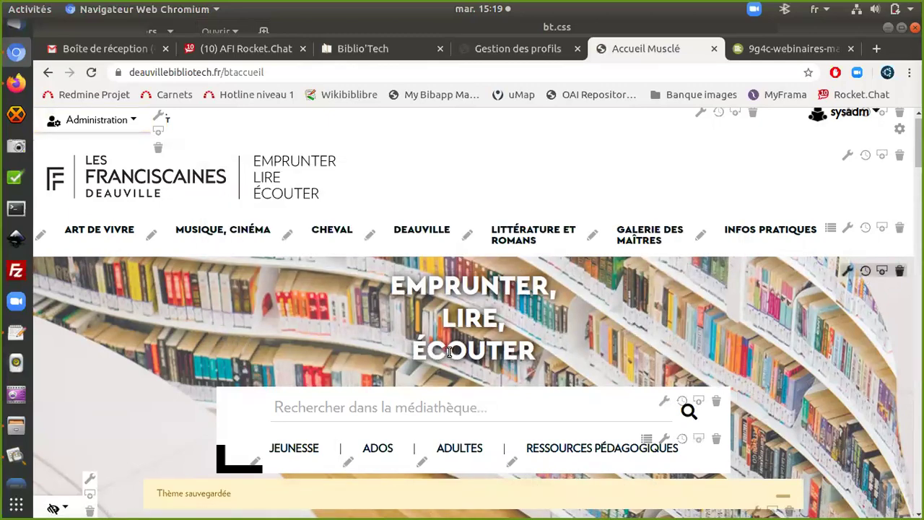
pyautogui.scroll(-4, 449, 352)
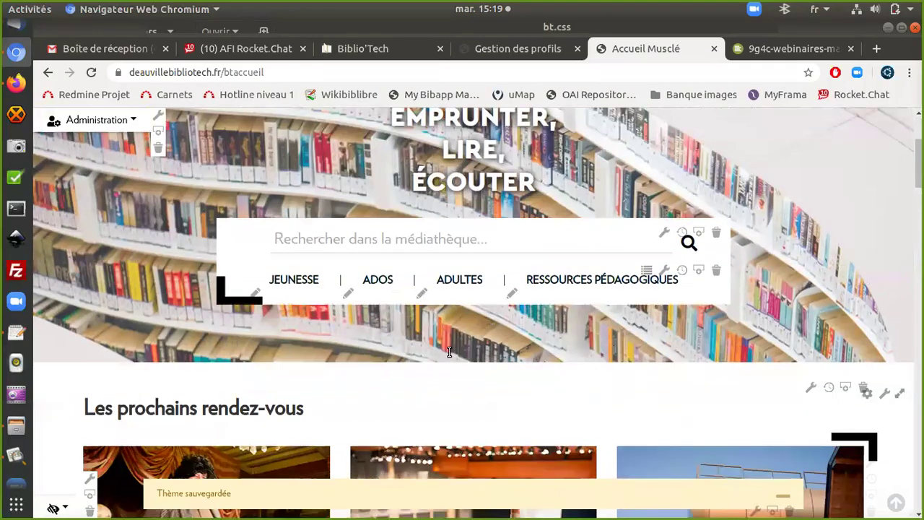
pyautogui.scroll(-3, 449, 351)
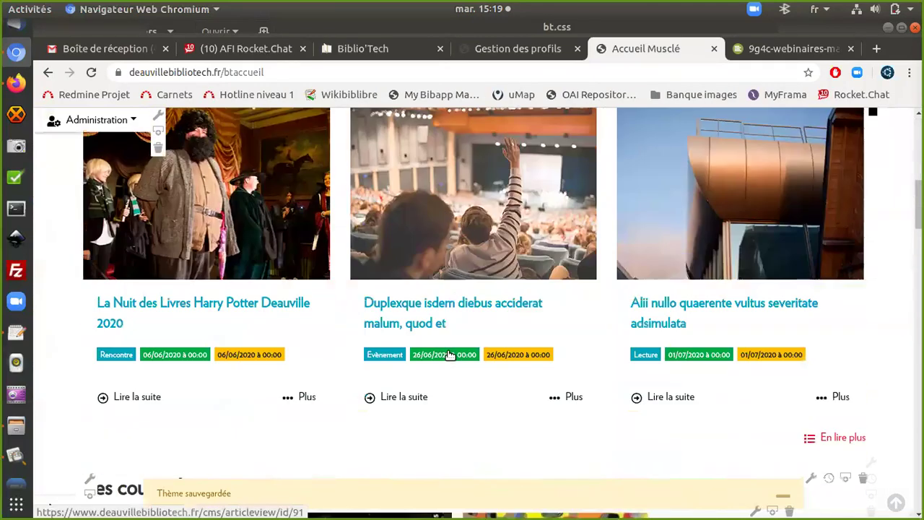
pyautogui.scroll(-6, 449, 355)
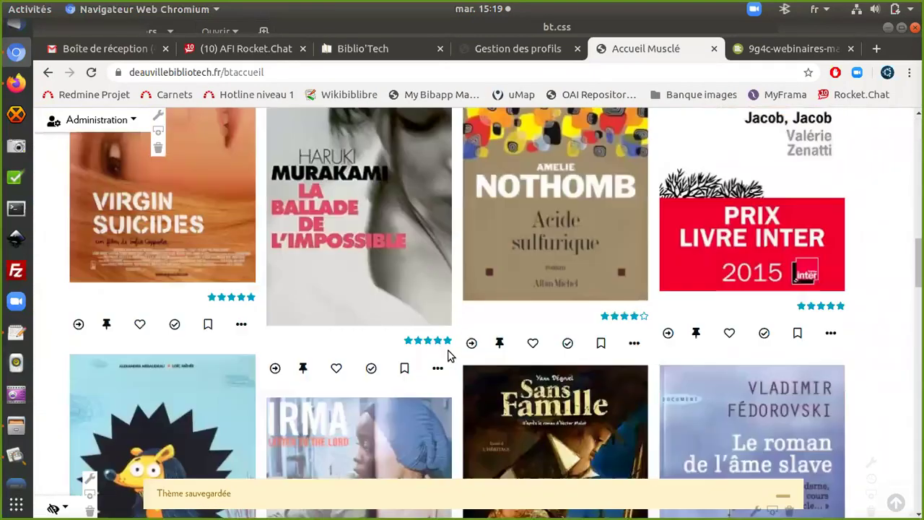
pyautogui.scroll(-15, 448, 354)
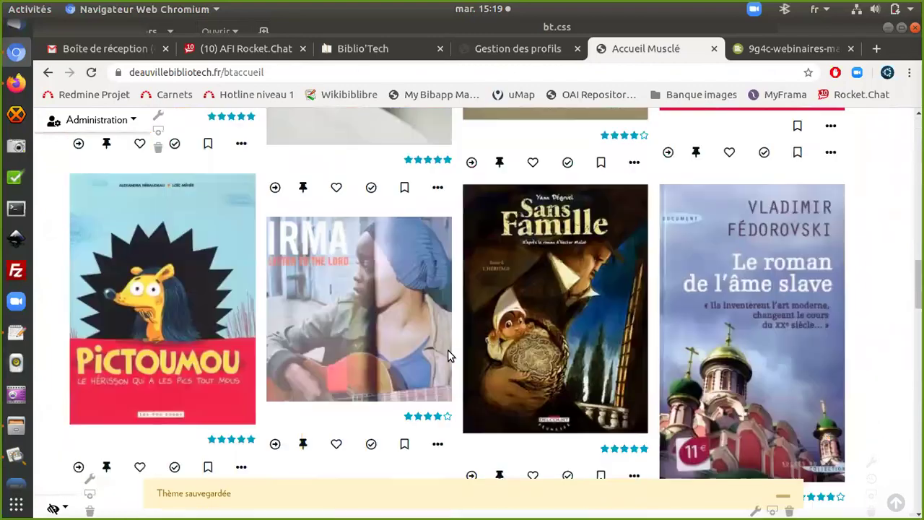
pyautogui.press('Home')
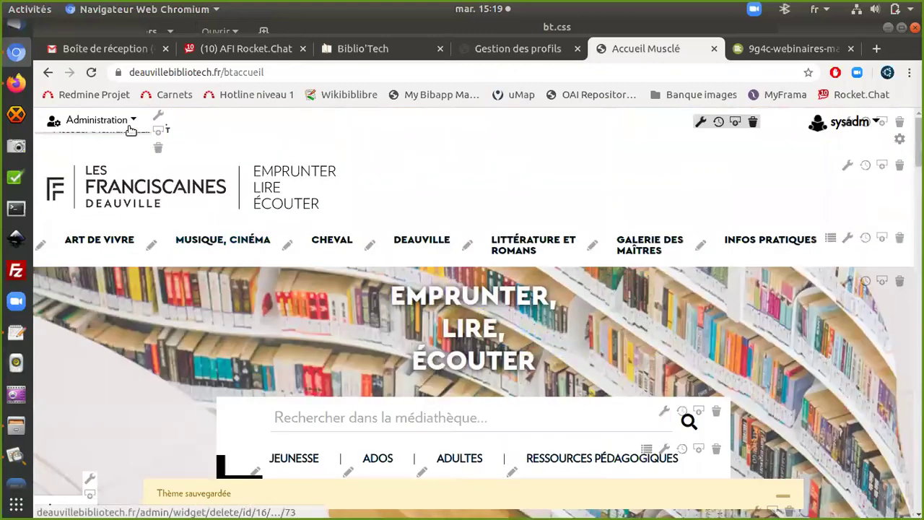
# Step: Open the configuration of the Accueil Musclé page and examine its available boxes and those installed in the banner, divisions and footer
pyautogui.click(98, 119)
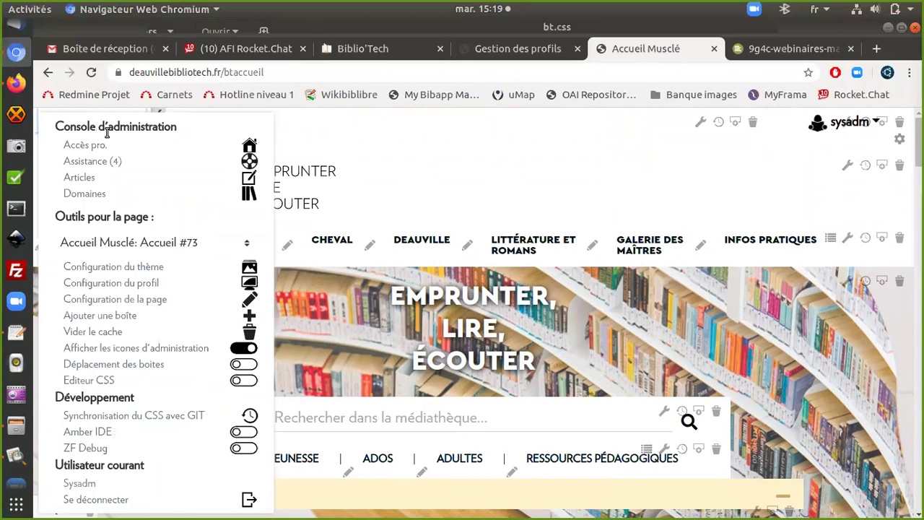
pyautogui.click(135, 300)
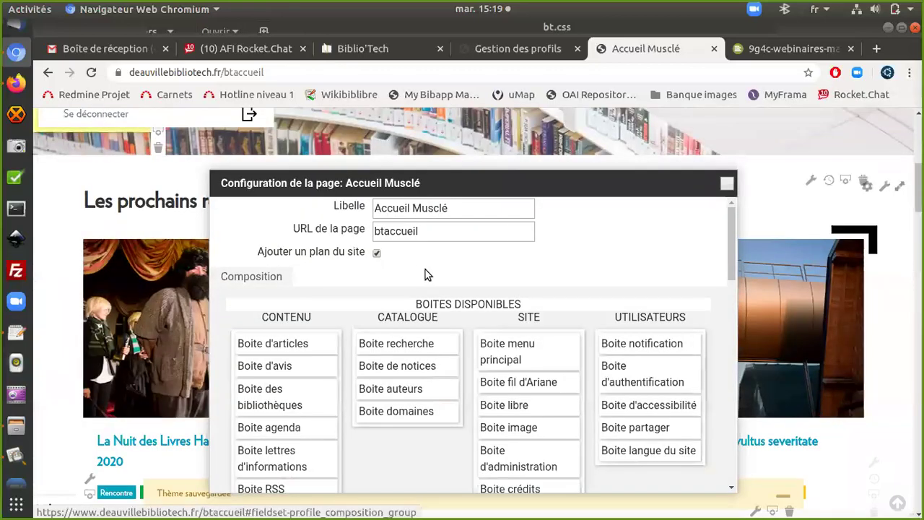
pyautogui.scroll(-10, 426, 274)
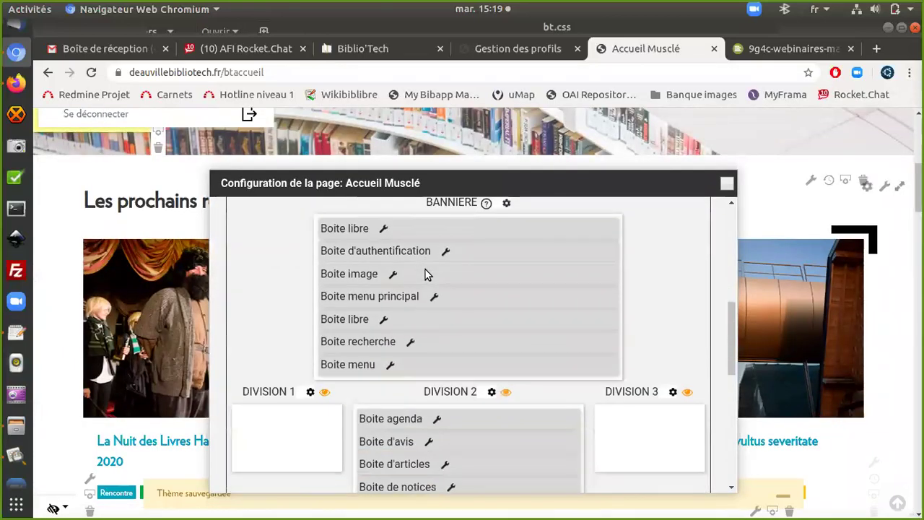
pyautogui.scroll(-5, 426, 275)
pyautogui.scroll(1, 426, 274)
pyautogui.scroll(8, 425, 274)
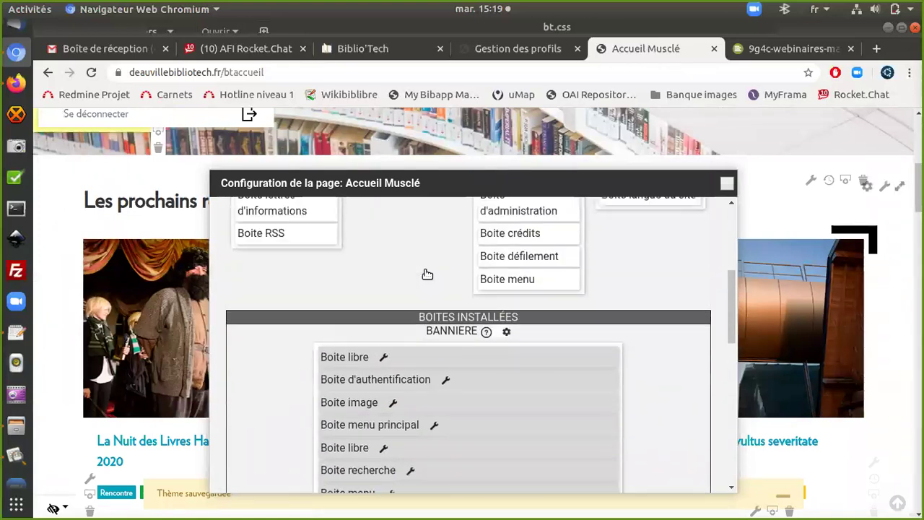
pyautogui.scroll(3, 427, 275)
pyautogui.scroll(-2, 428, 275)
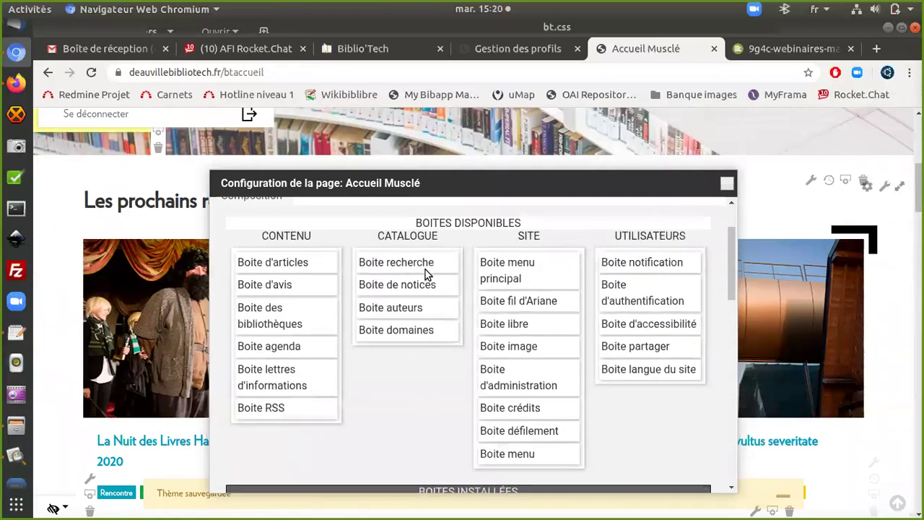
pyautogui.scroll(-2, 427, 274)
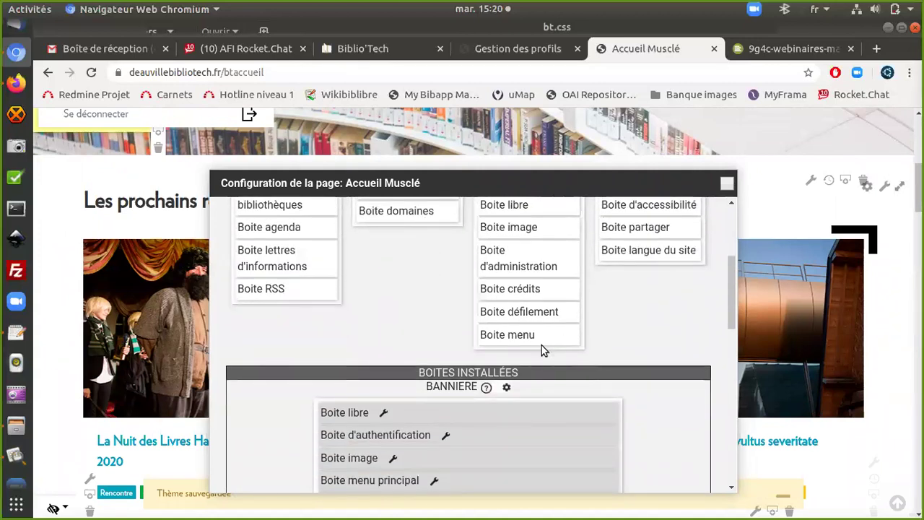
pyautogui.scroll(2, 544, 351)
pyautogui.scroll(4, 544, 351)
pyautogui.scroll(-8, 542, 351)
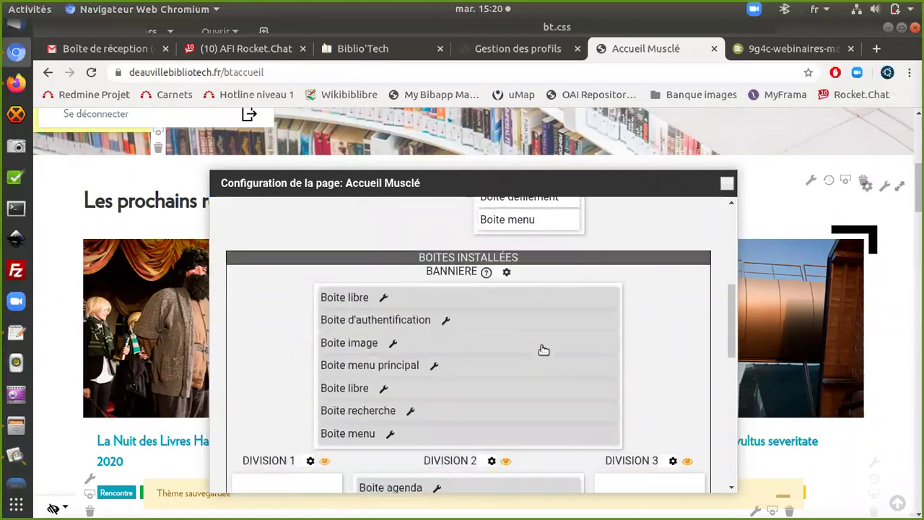
pyautogui.scroll(-4, 554, 355)
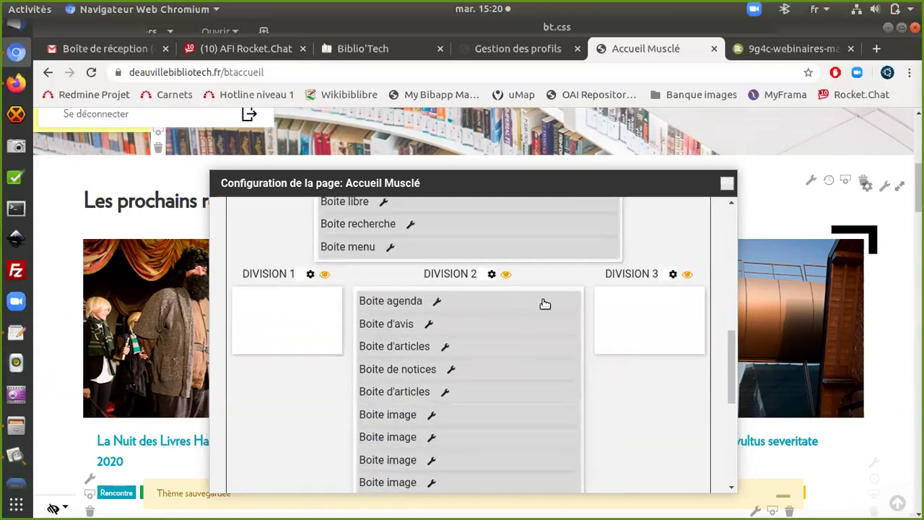
pyautogui.scroll(-5, 616, 321)
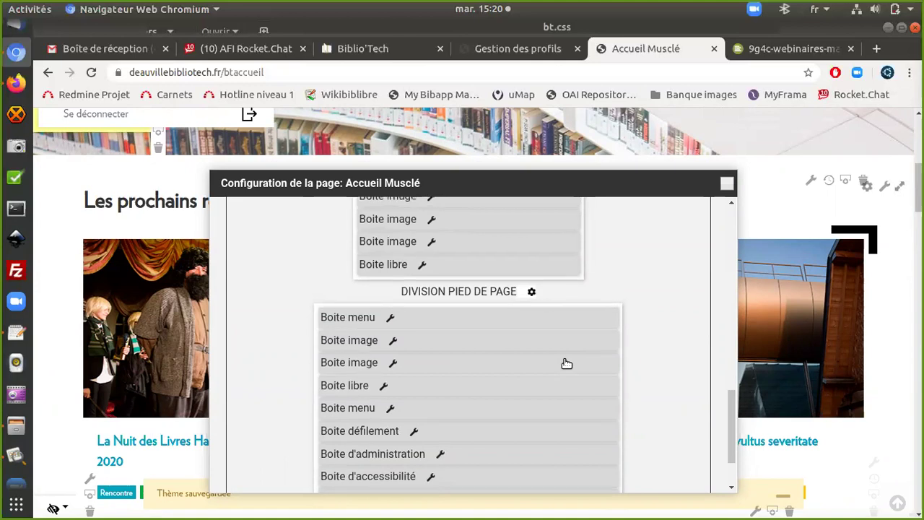
# Step: Review the available content, catalogue and site boxes, along with the page's label and URL settings
pyautogui.scroll(10, 567, 364)
pyautogui.scroll(3, 567, 363)
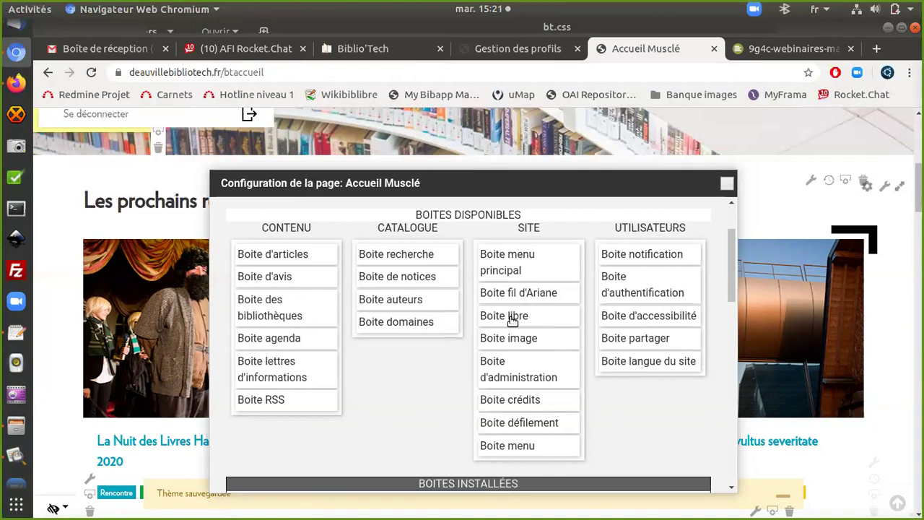
pyautogui.scroll(1, 347, 253)
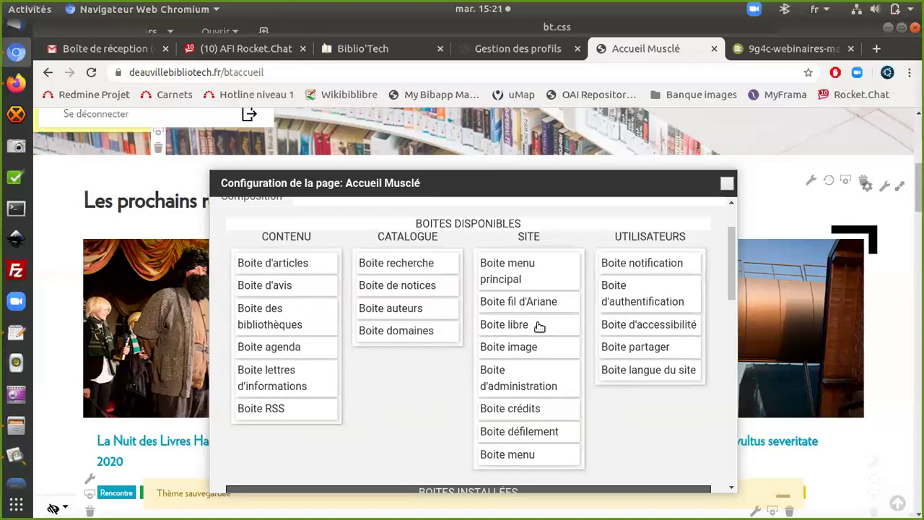
pyautogui.scroll(-1, 541, 326)
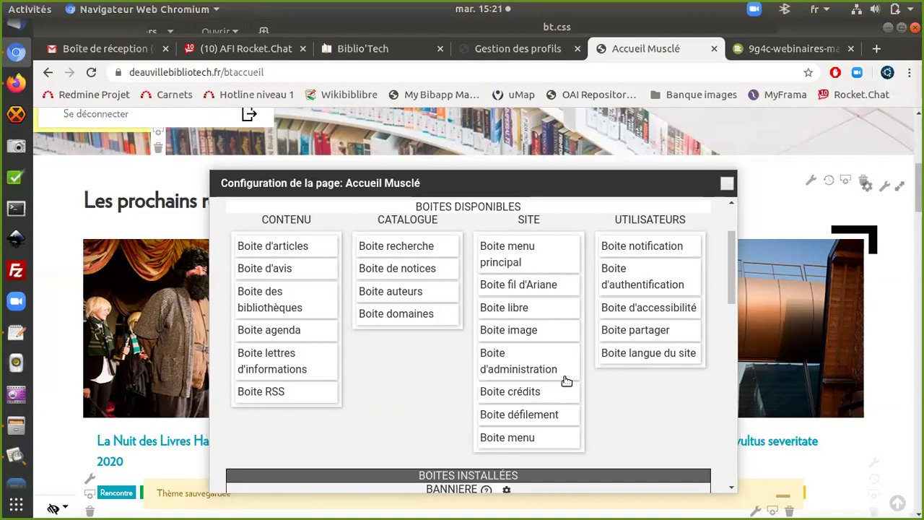
pyautogui.scroll(3, 321, 223)
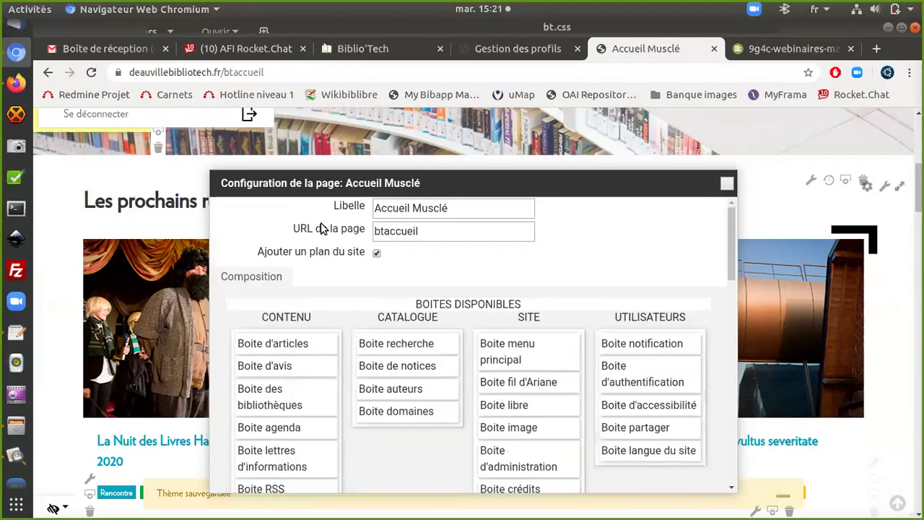
# Step: Check the administration tools and the home page behind the page configuration, and examine the available user boxes
pyautogui.moveTo(148, 138)
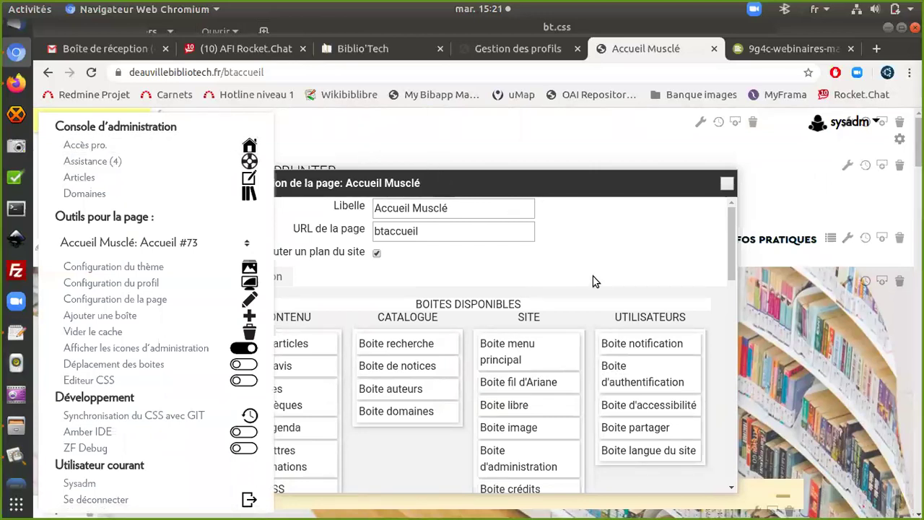
pyautogui.scroll(-3, 593, 281)
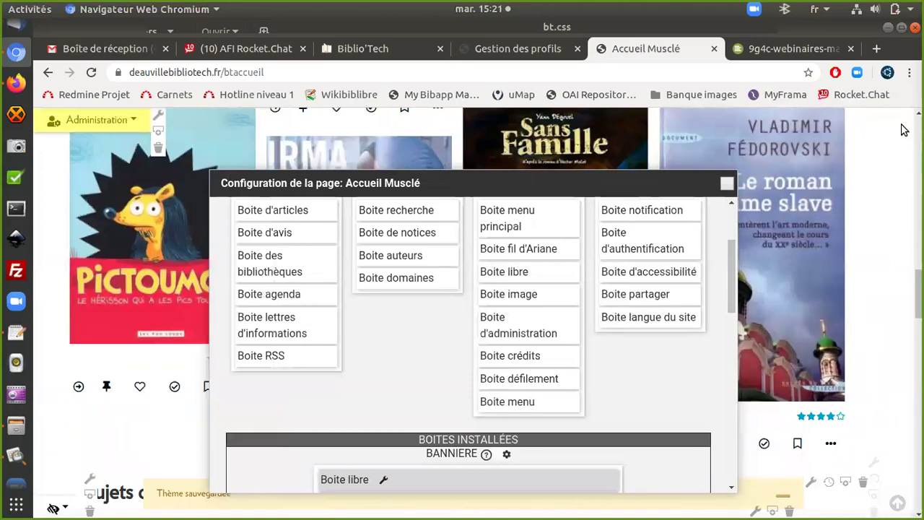
pyautogui.scroll(5, 893, 255)
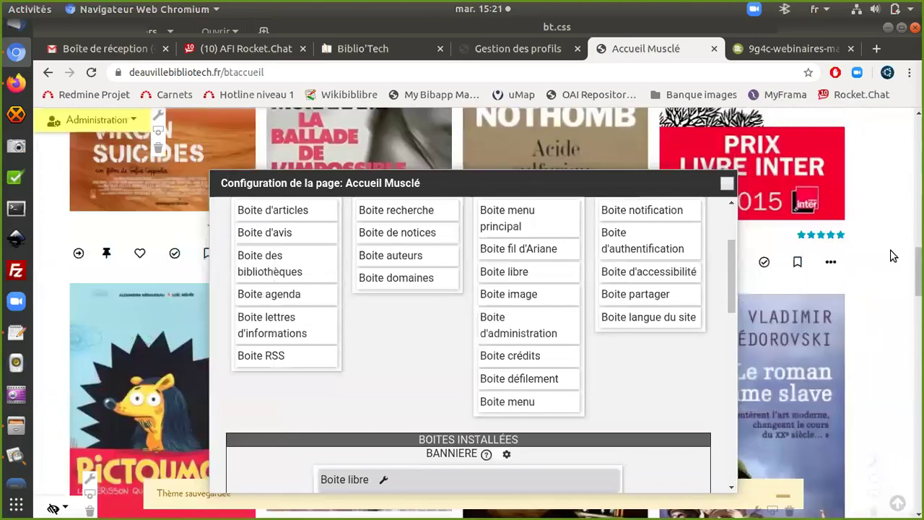
pyautogui.scroll(5, 893, 255)
pyautogui.scroll(-4, 893, 255)
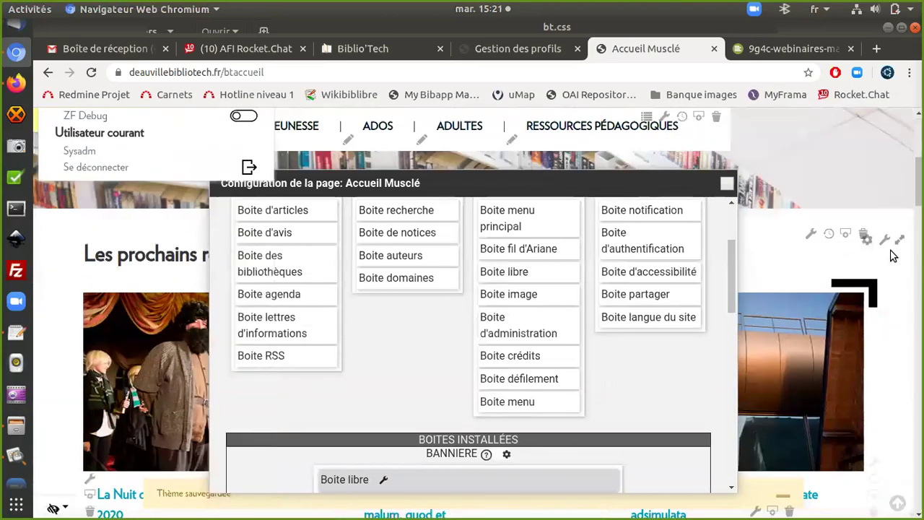
pyautogui.scroll(-3, 876, 254)
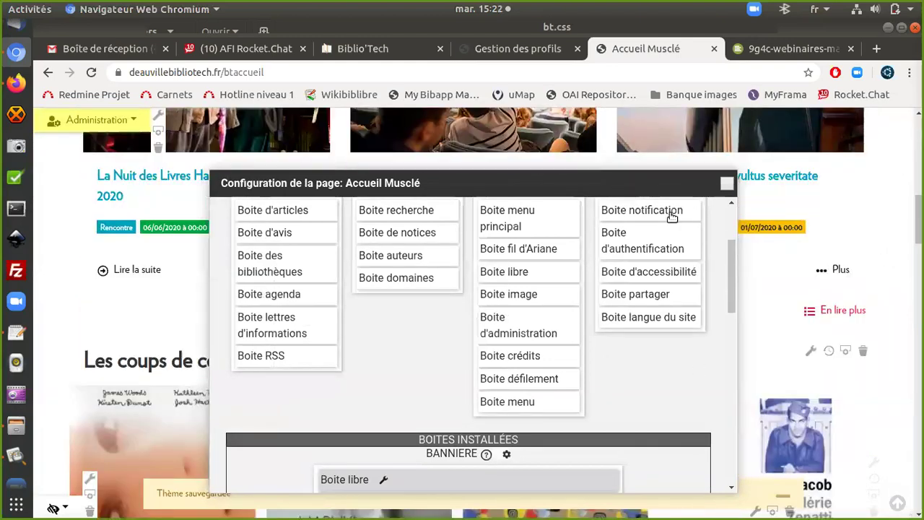
pyautogui.scroll(1, 672, 217)
pyautogui.scroll(-1, 671, 216)
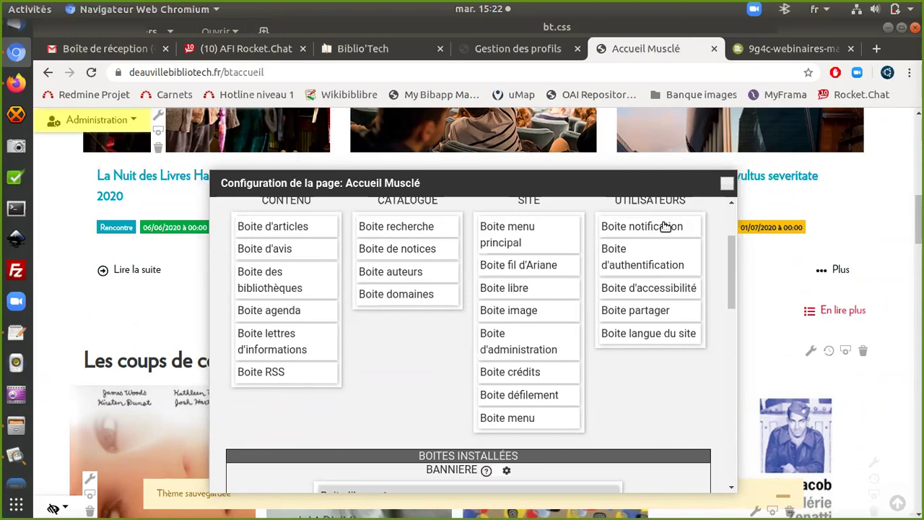
pyautogui.scroll(-2, 666, 226)
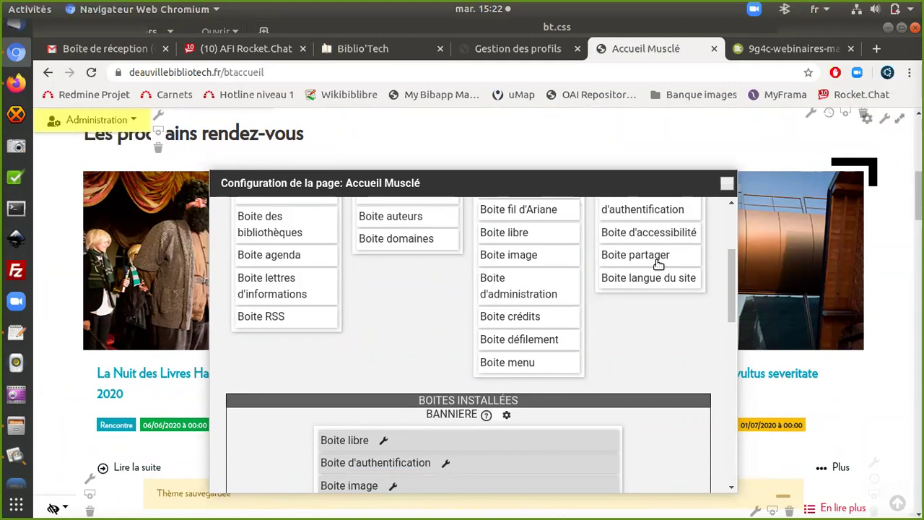
pyautogui.scroll(1, 659, 264)
pyautogui.scroll(-1, 658, 265)
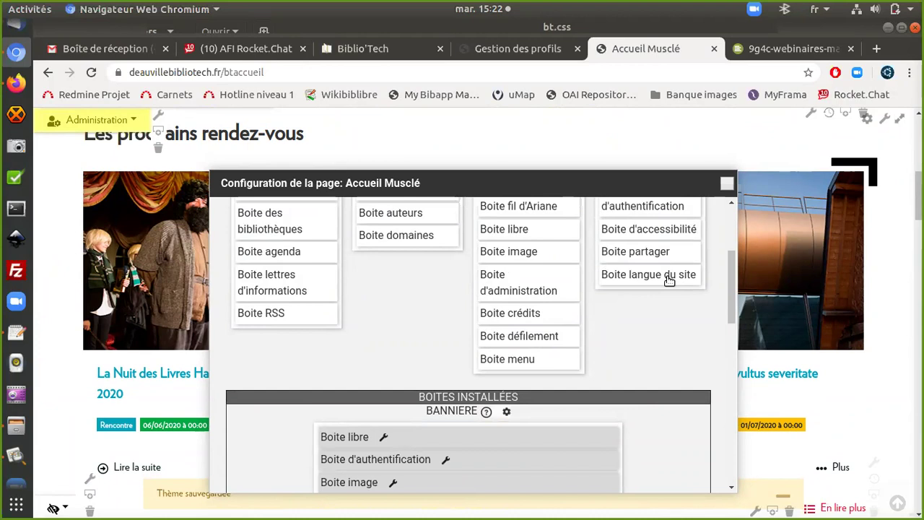
# Step: Examine the boxes installed in the banner and the three divisions of the Accueil Musclé page
pyautogui.scroll(-15, 670, 281)
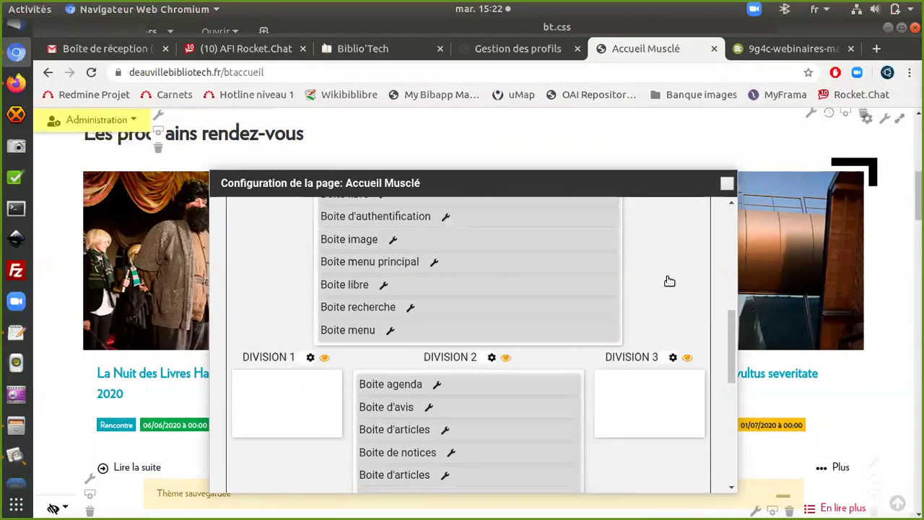
pyautogui.scroll(10, 670, 281)
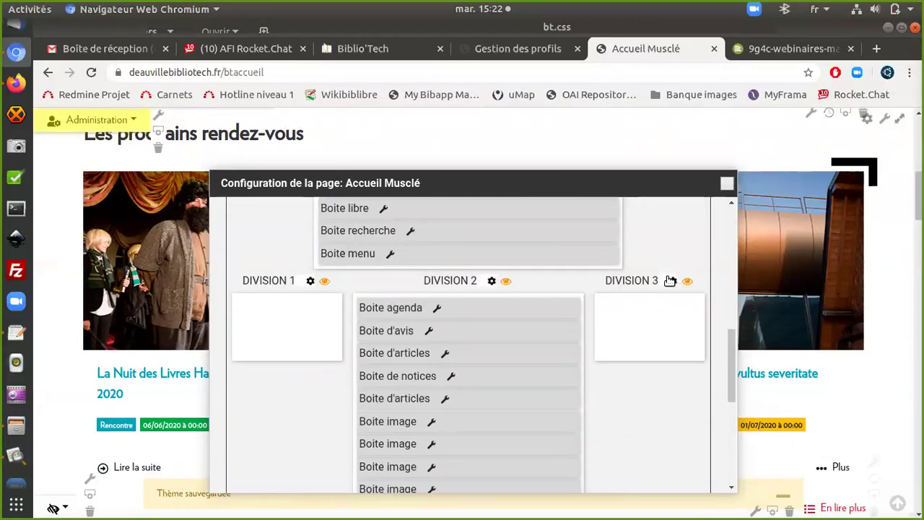
pyautogui.scroll(-5, 669, 281)
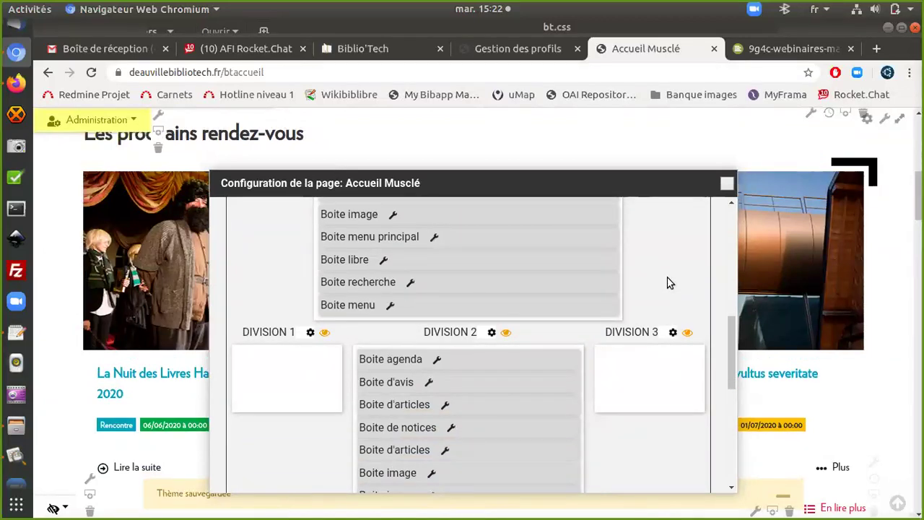
pyautogui.scroll(3, 670, 281)
pyautogui.scroll(-3, 669, 282)
pyautogui.scroll(1, 646, 353)
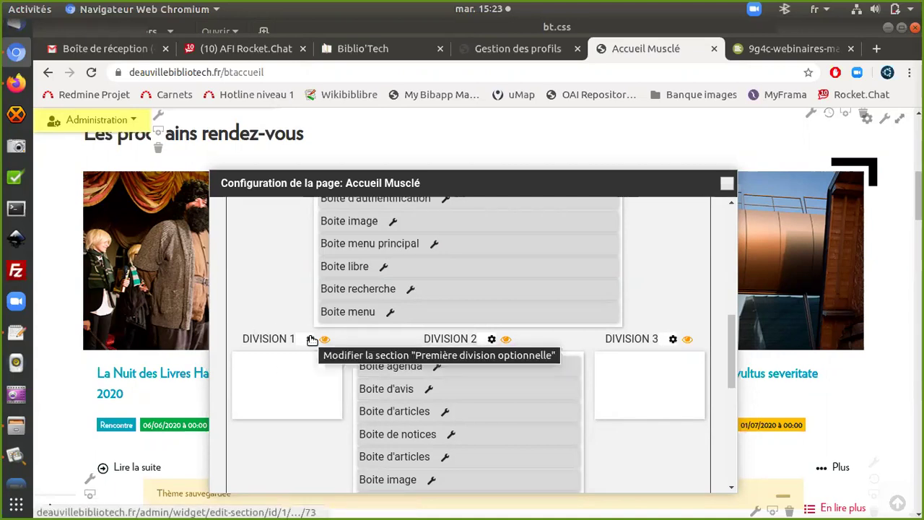
# Step: Open the settings of the first optional division and examine the screen sizes offered for its visibility
pyautogui.click(312, 340)
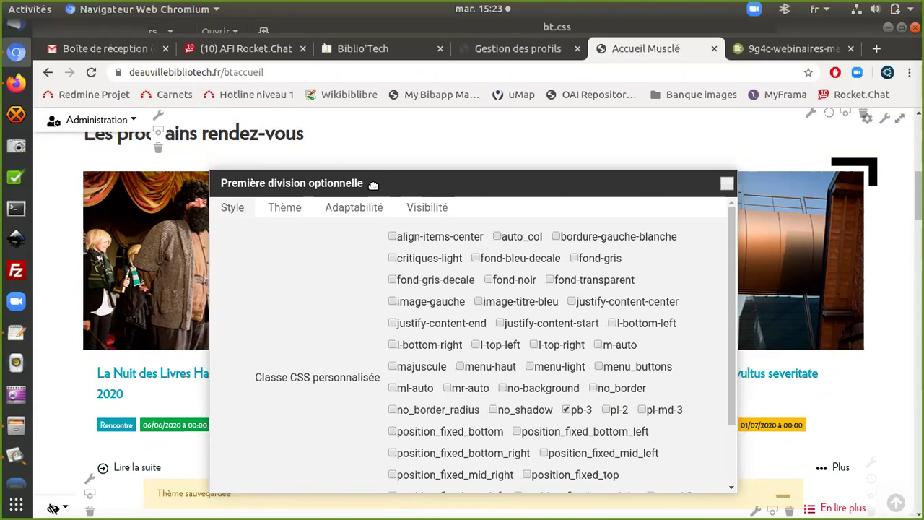
pyautogui.click(438, 207)
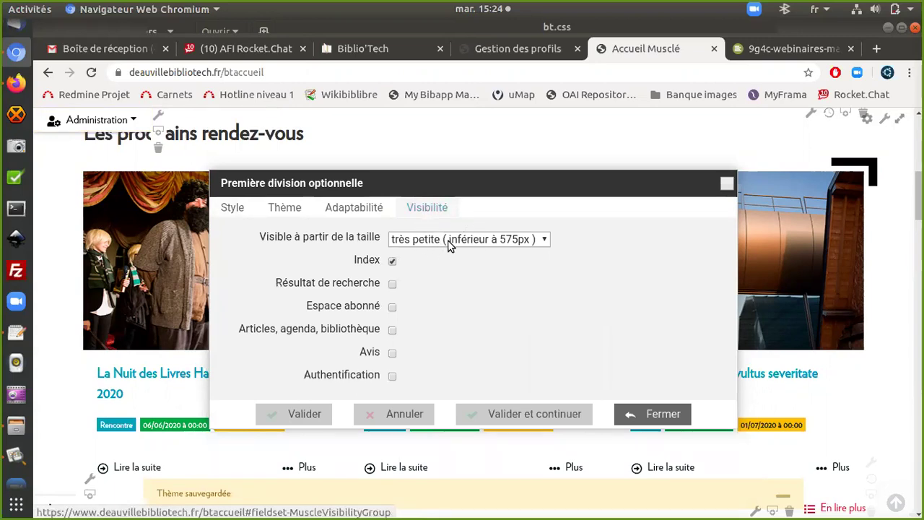
pyautogui.click(447, 243)
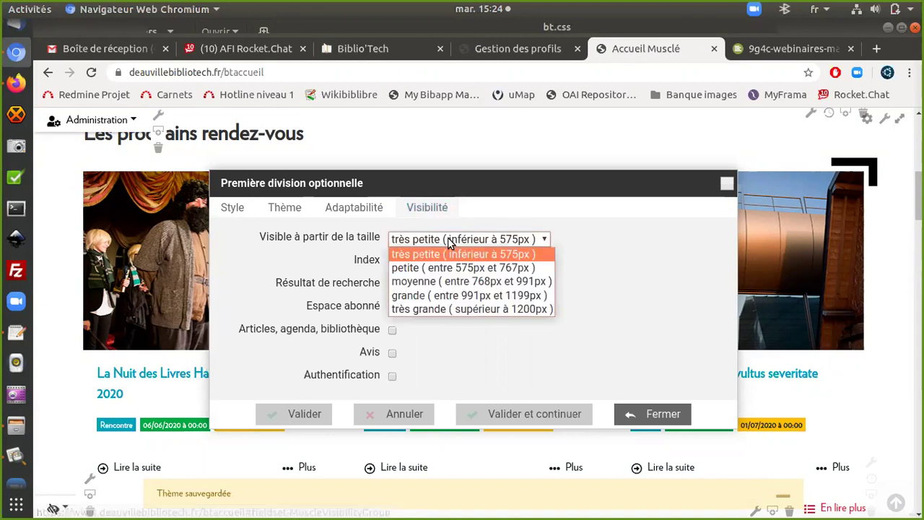
pyautogui.click(448, 242)
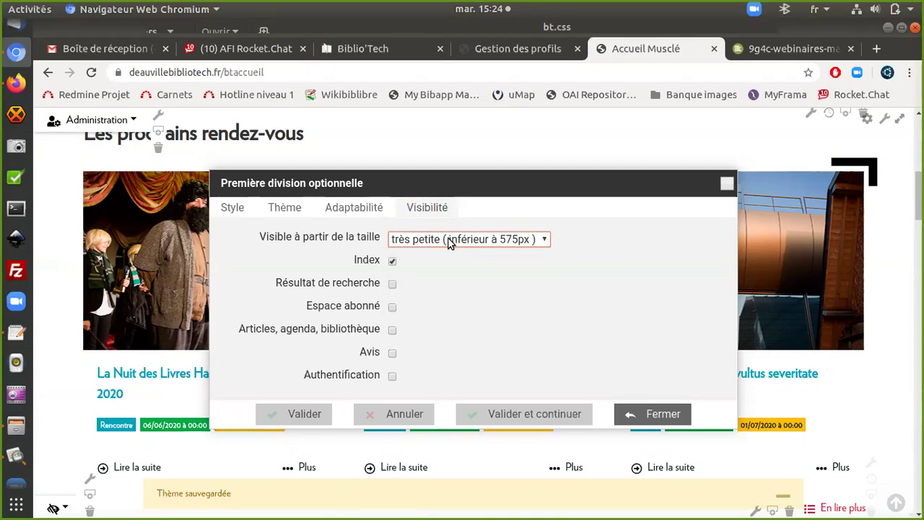
# Step: Try disabling the first division's Index visibility, review its custom CSS classes, and close its settings without saving
pyautogui.click(393, 261)
pyautogui.moveTo(356, 262); pyautogui.dragTo(383, 264)
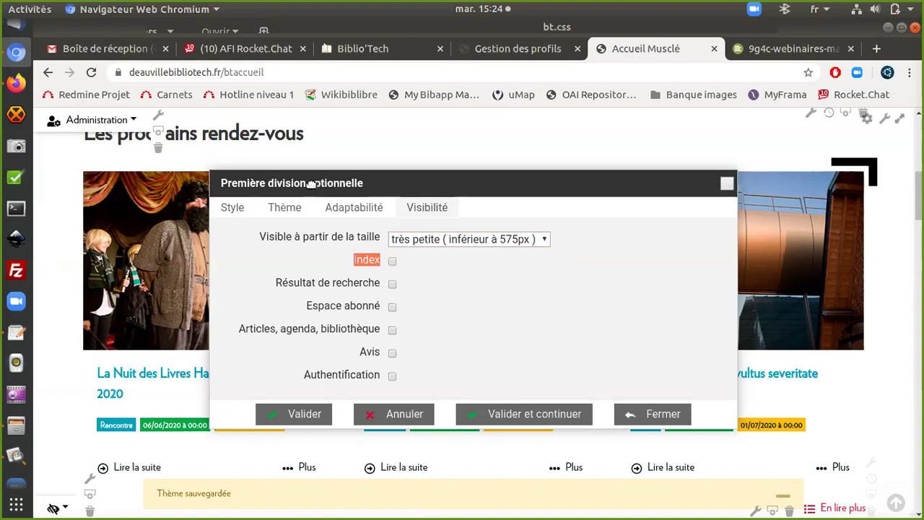
pyautogui.click(242, 208)
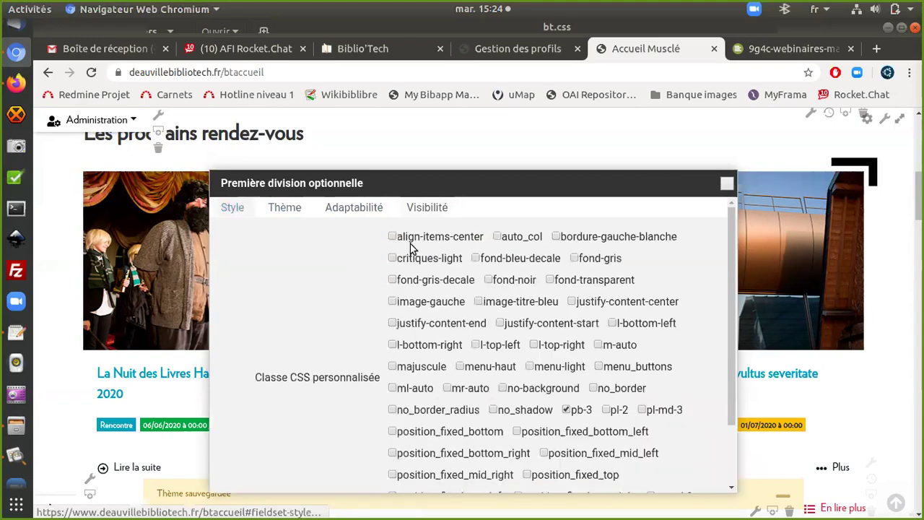
pyautogui.scroll(-2, 411, 247)
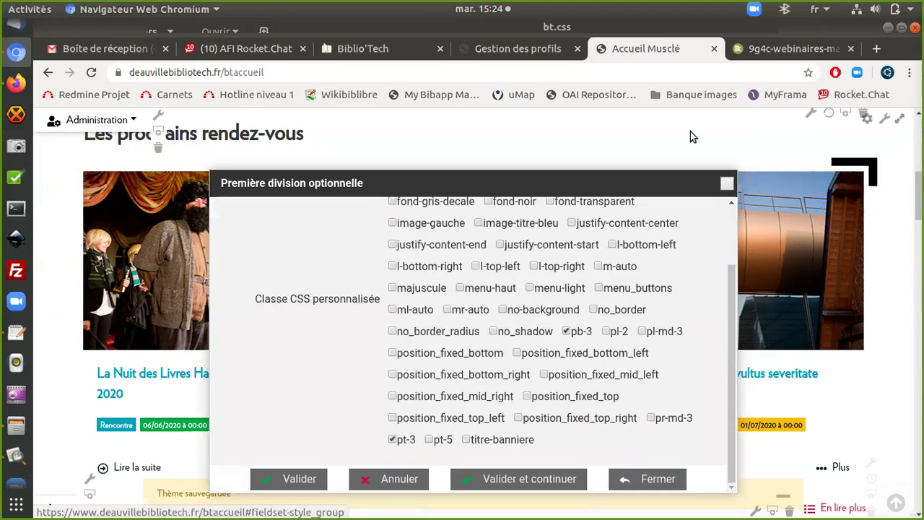
pyautogui.click(727, 183)
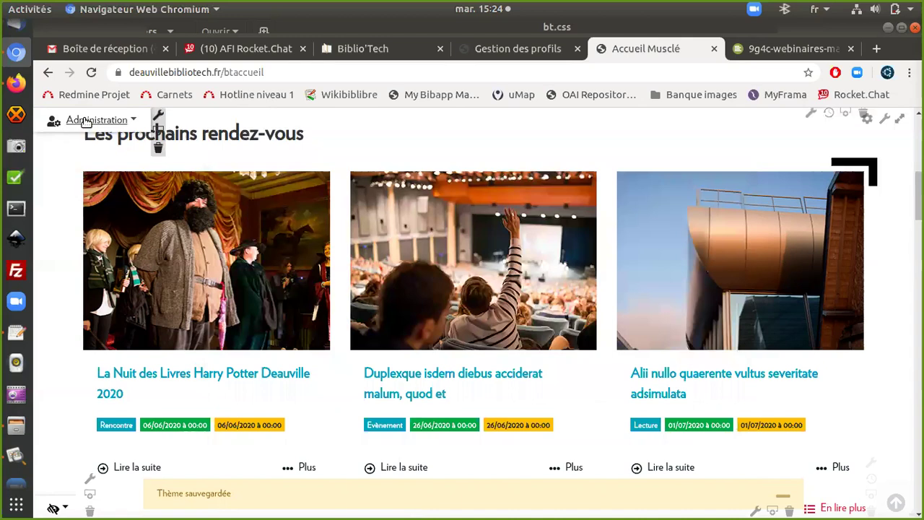
# Step: Reopen the configuration of the Accueil Musclé page and examine the boxes installed in the banner, divisions and footer
pyautogui.scroll(10, 154, 293)
pyautogui.click(93, 120)
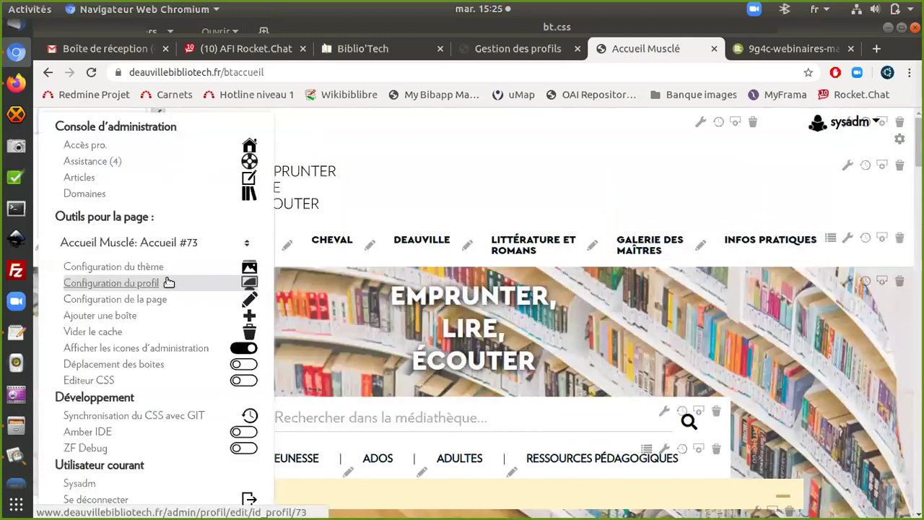
pyautogui.click(127, 292)
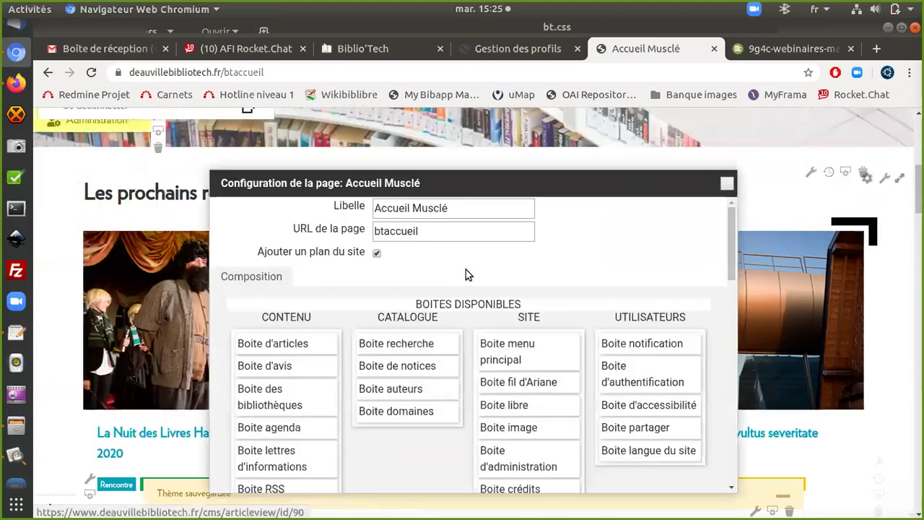
pyautogui.scroll(-10, 466, 273)
pyautogui.scroll(1, 468, 274)
pyautogui.scroll(-4, 468, 273)
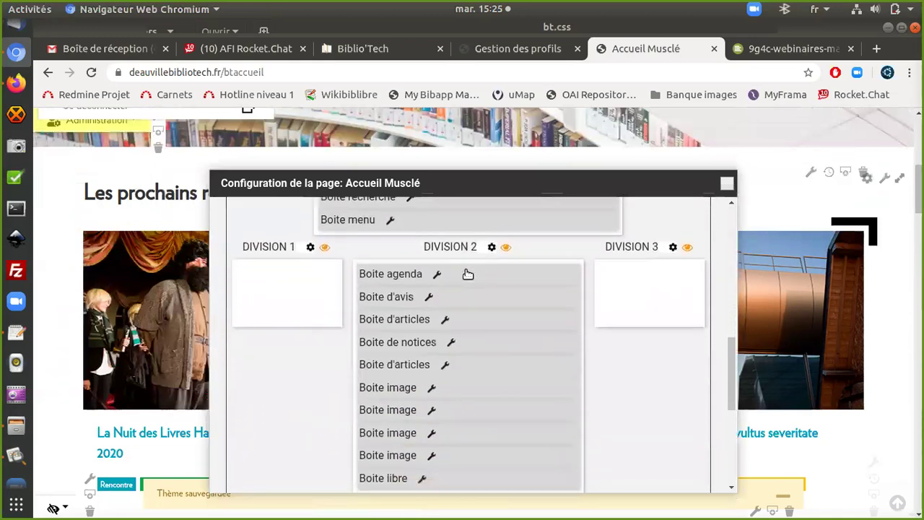
pyautogui.scroll(-3, 468, 273)
pyautogui.scroll(2, 468, 273)
pyautogui.scroll(-3, 468, 273)
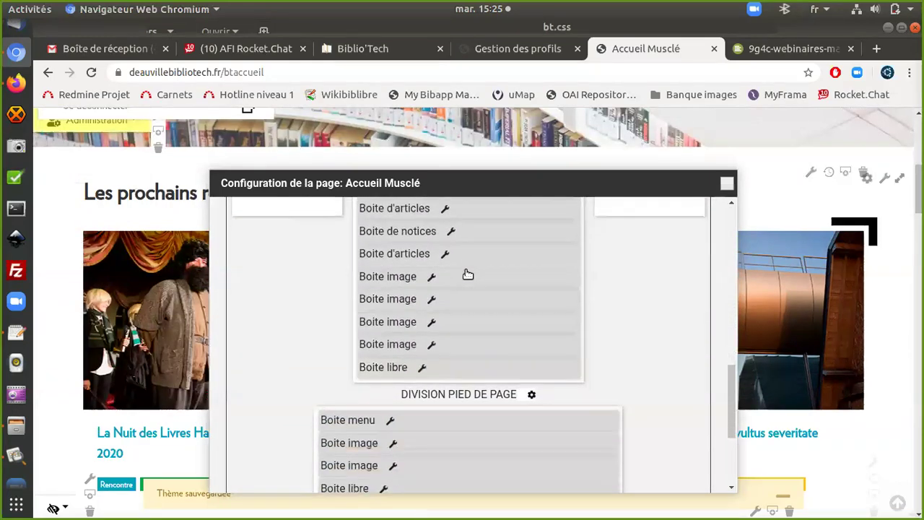
pyautogui.scroll(3, 468, 273)
pyautogui.scroll(-3, 468, 274)
pyautogui.scroll(3, 468, 273)
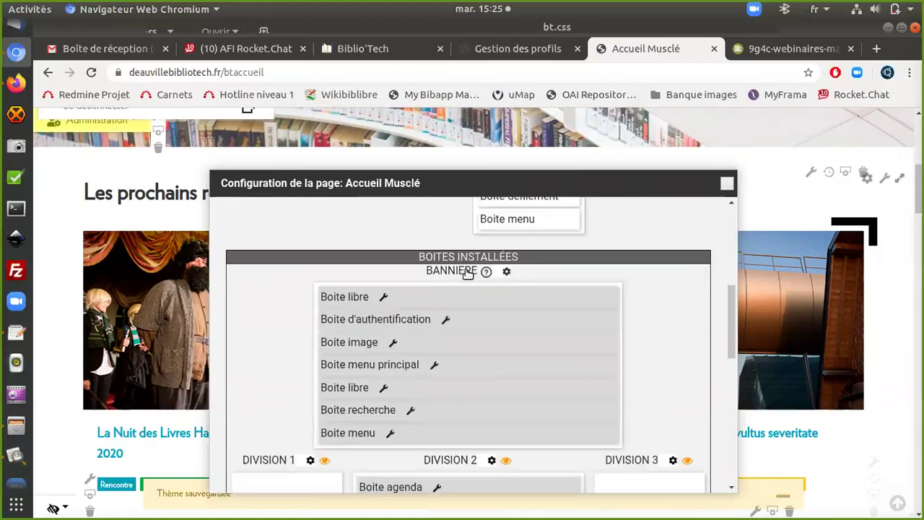
# Step: Review the available boxes and the three divisions once more, and close the page configuration to return to the home page banner
pyautogui.scroll(3, 468, 274)
pyautogui.moveTo(390, 223); pyautogui.dragTo(510, 355)
pyautogui.scroll(-3, 495, 295)
pyautogui.scroll(-5, 495, 299)
pyautogui.scroll(4, 510, 356)
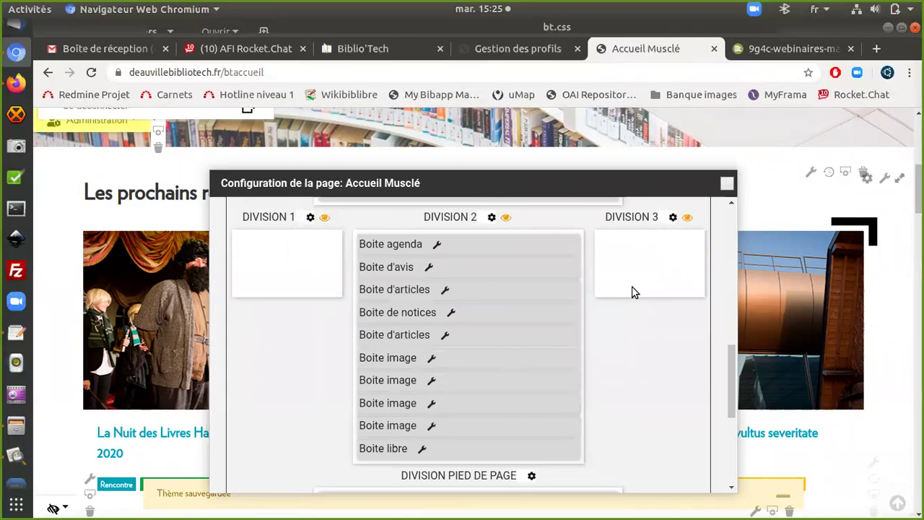
pyautogui.scroll(10, 632, 287)
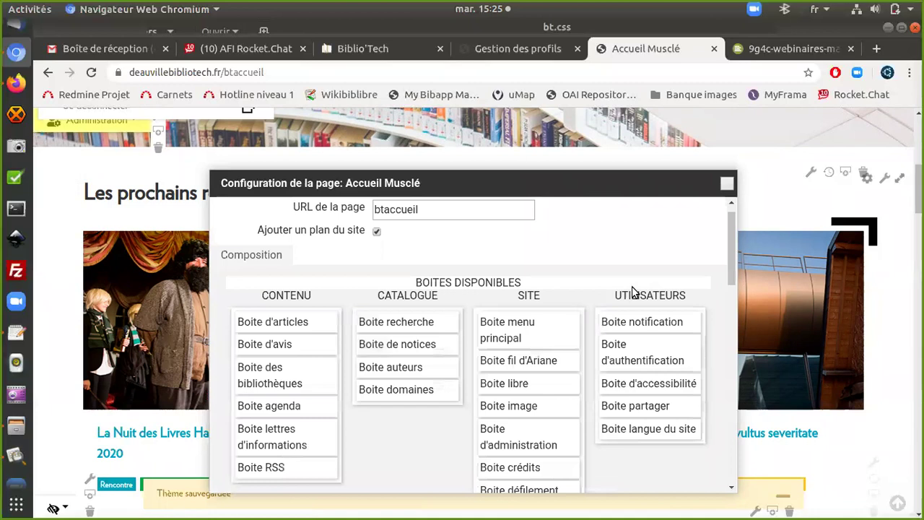
pyautogui.click(730, 182)
pyautogui.scroll(5, 517, 235)
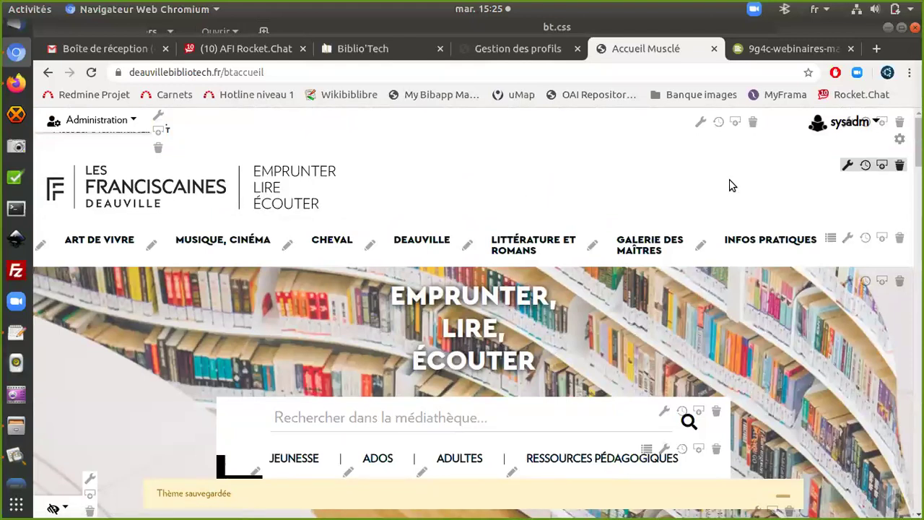
# Step: Open the properties of the banner logo's image box and examine its image path and link against the page address
pyautogui.scroll(-1, 728, 186)
pyautogui.scroll(1, 728, 185)
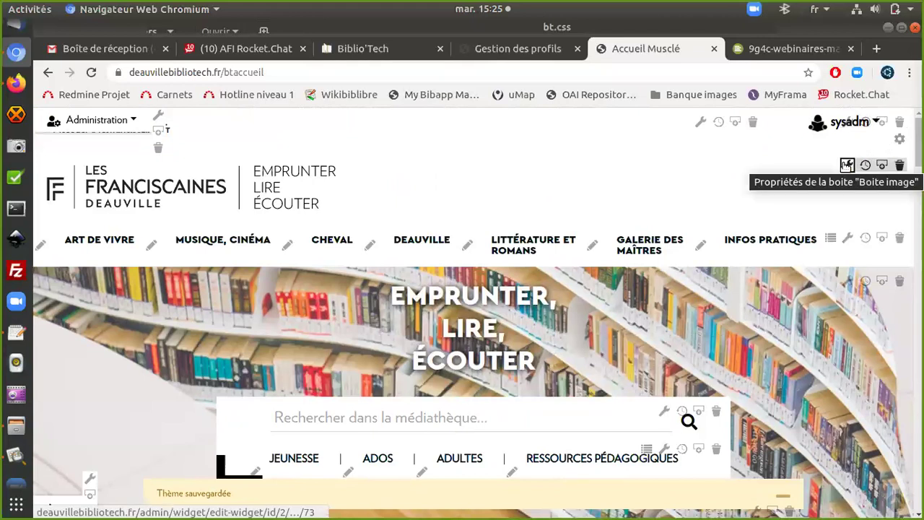
pyautogui.click(847, 165)
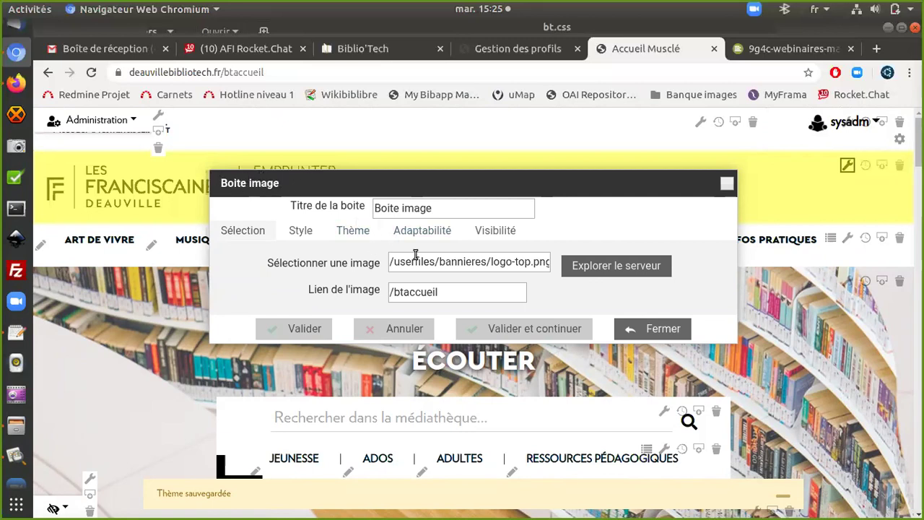
pyautogui.moveTo(391, 262); pyautogui.dragTo(595, 252)
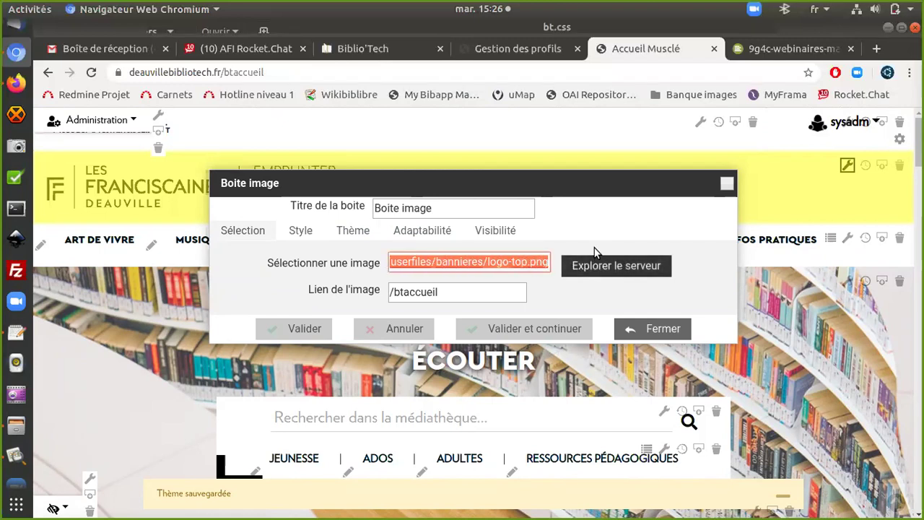
pyautogui.click(467, 292)
pyautogui.moveTo(466, 292); pyautogui.dragTo(383, 291)
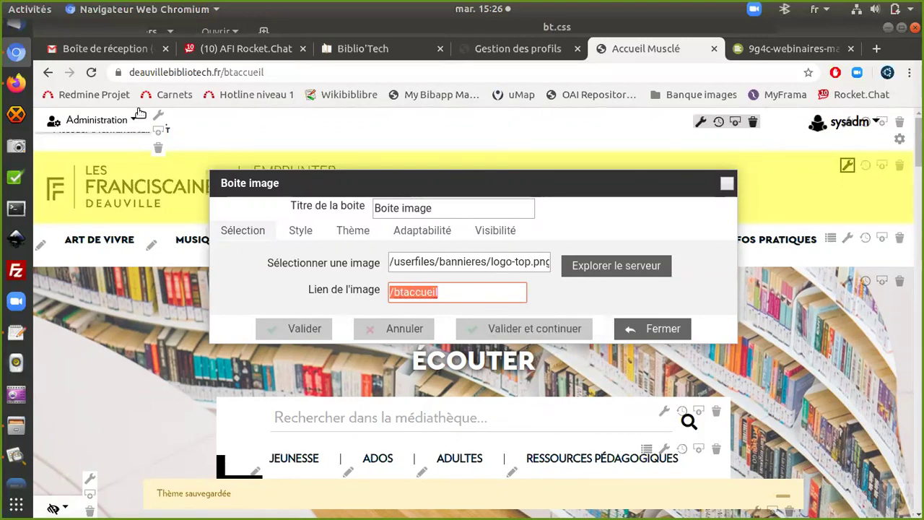
pyautogui.click(177, 72)
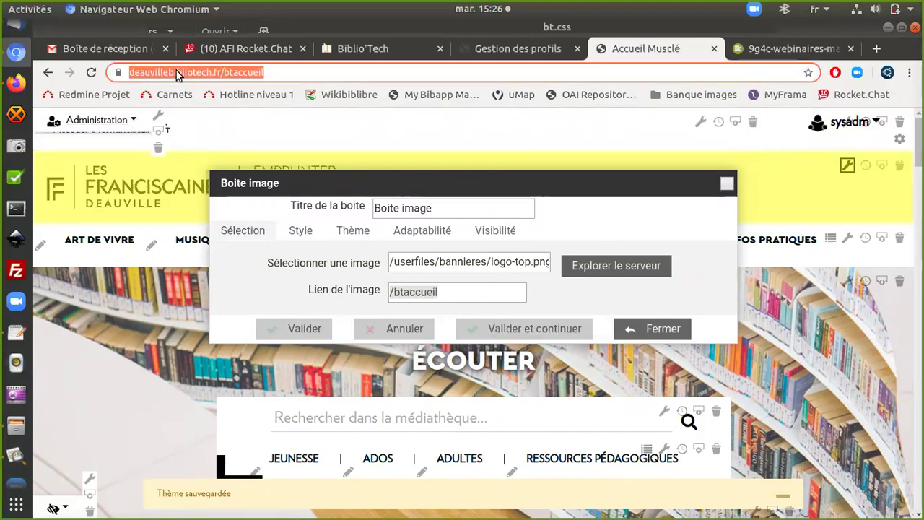
pyautogui.click(473, 292)
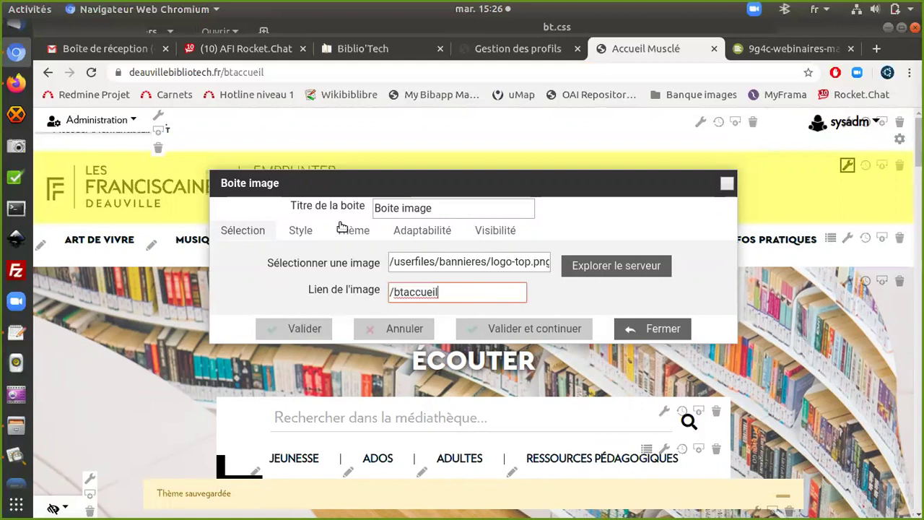
# Step: Examine the logo image box's style, theme, adaptability and visibility settings, and close its properties without changes
pyautogui.click(301, 230)
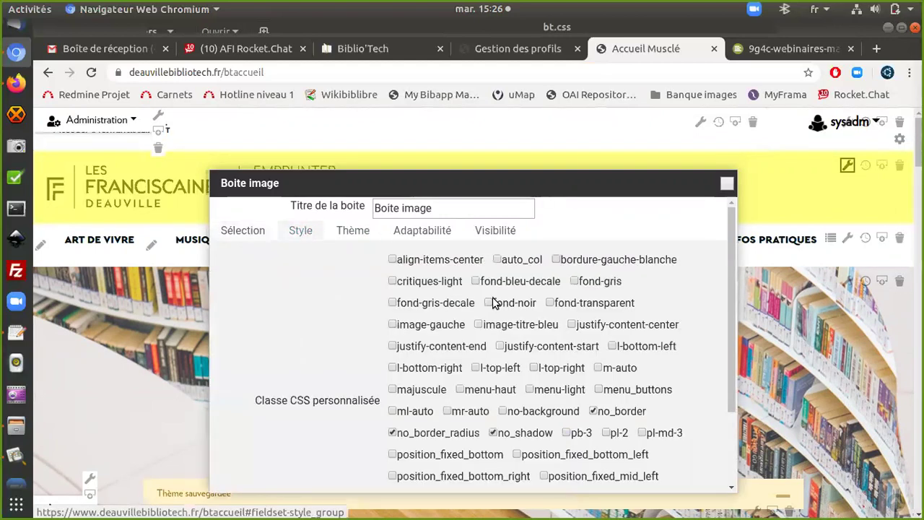
pyautogui.scroll(-3, 495, 303)
pyautogui.scroll(2, 494, 303)
pyautogui.scroll(-1, 495, 303)
pyautogui.scroll(3, 490, 300)
pyautogui.click(354, 230)
pyautogui.click(435, 233)
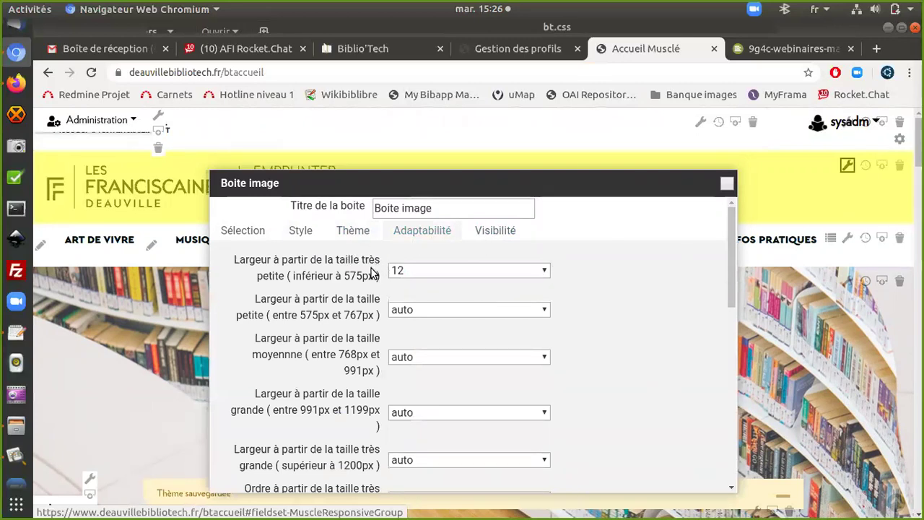
pyautogui.moveTo(452, 192); pyautogui.dragTo(461, 157)
pyautogui.click(492, 202)
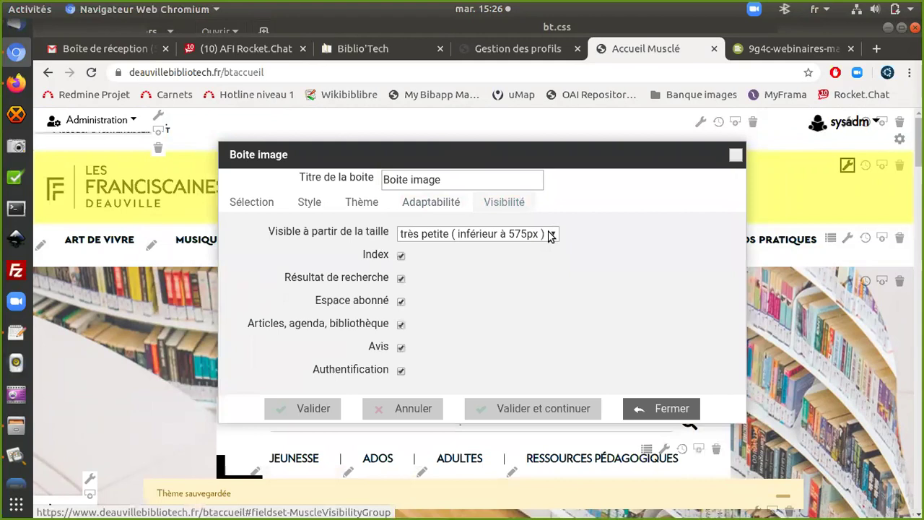
pyautogui.click(736, 154)
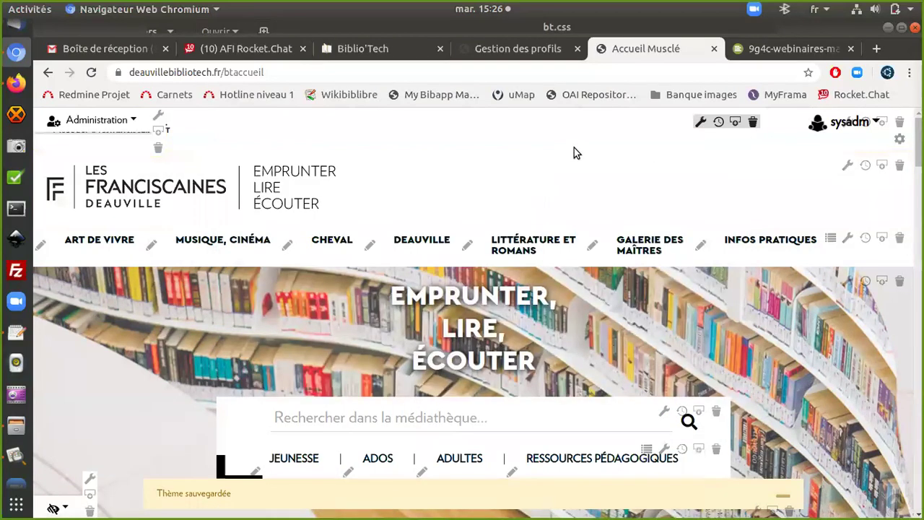
# Step: Open the properties of the agenda box "Les prochains rendez-vous", view its content selection, and close them
pyautogui.scroll(-5, 574, 152)
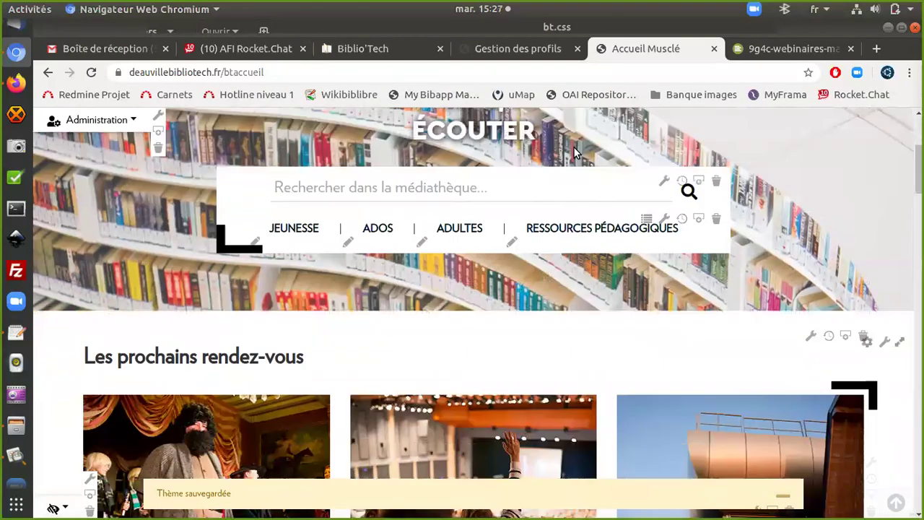
pyautogui.scroll(-3, 574, 151)
pyautogui.scroll(1, 574, 153)
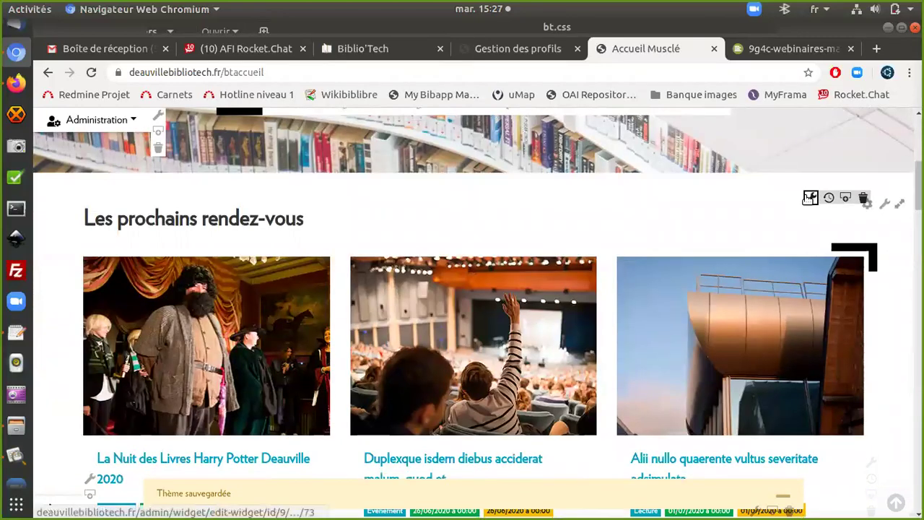
pyautogui.click(810, 198)
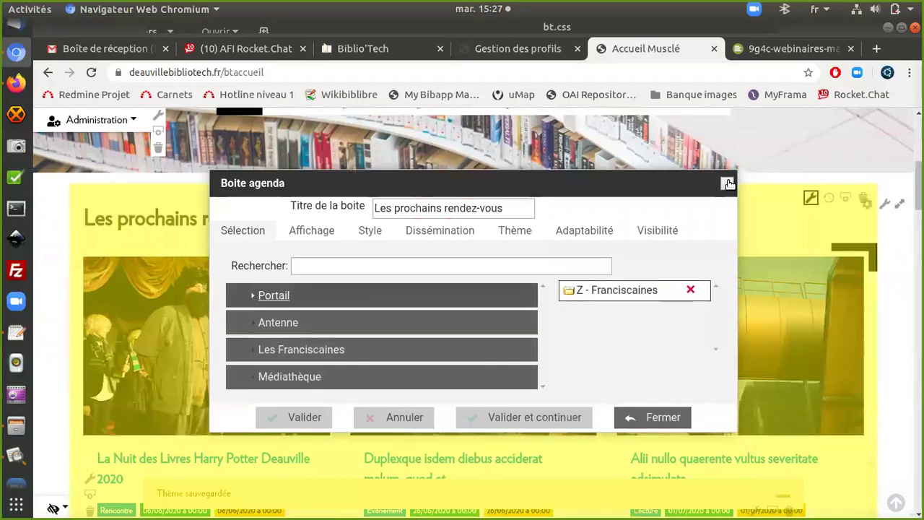
pyautogui.click(729, 184)
# Step: Review the home page's boxes from the agenda through "Nouveautés" down to the row of four image boxes, Ludothèque to Fablab
pyautogui.scroll(-8, 655, 253)
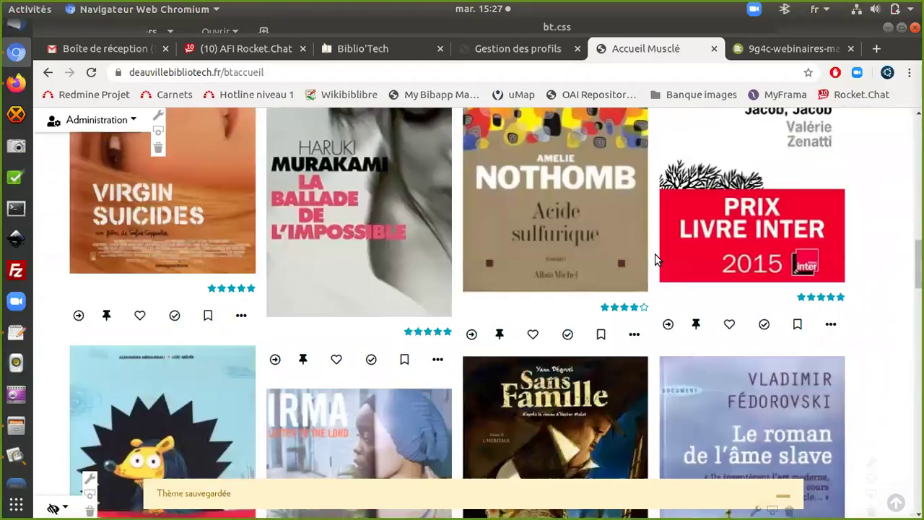
pyautogui.scroll(-10, 655, 259)
pyautogui.scroll(-5, 658, 260)
pyautogui.scroll(5, 654, 258)
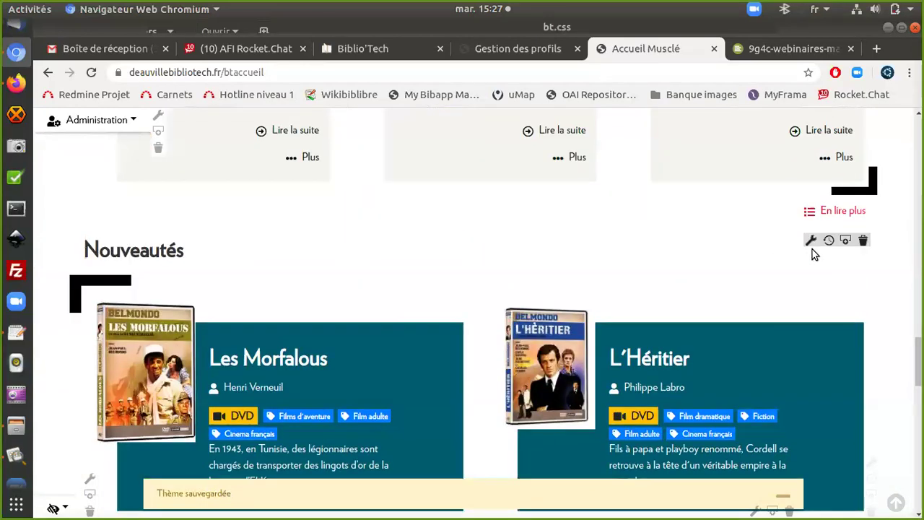
pyautogui.scroll(-6, 814, 249)
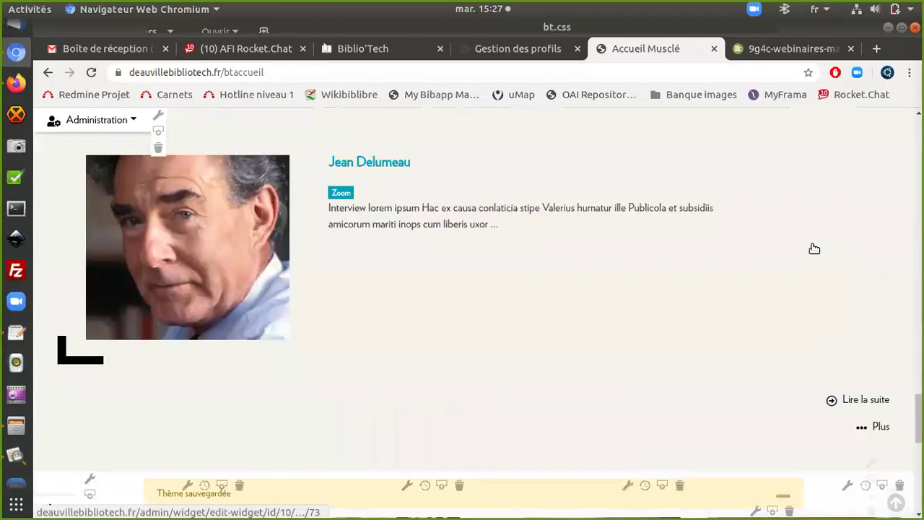
pyautogui.scroll(-4, 814, 249)
pyautogui.scroll(1, 814, 248)
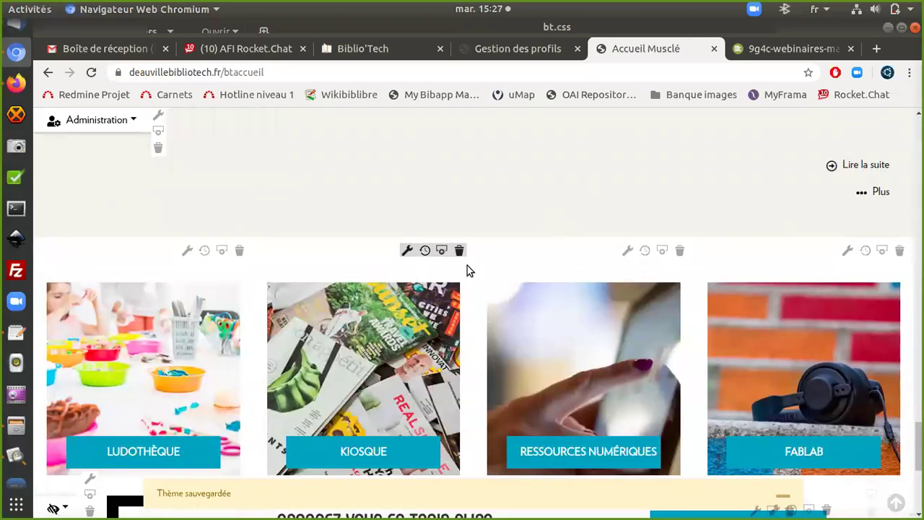
pyautogui.scroll(-1, 468, 268)
pyautogui.scroll(2, 467, 268)
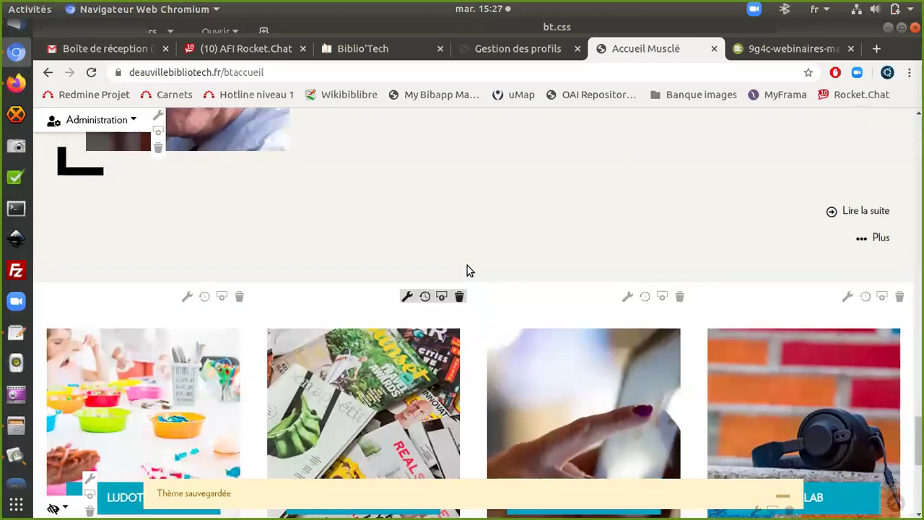
pyautogui.scroll(-1, 467, 268)
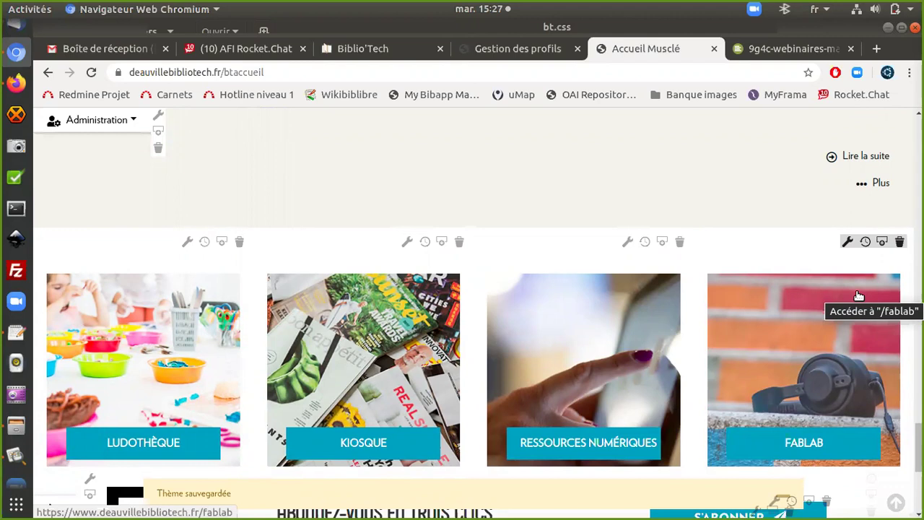
# Step: Examine the image link and the adaptability widths in the Ludothèque image box's properties, and close them without changes
pyautogui.click(187, 242)
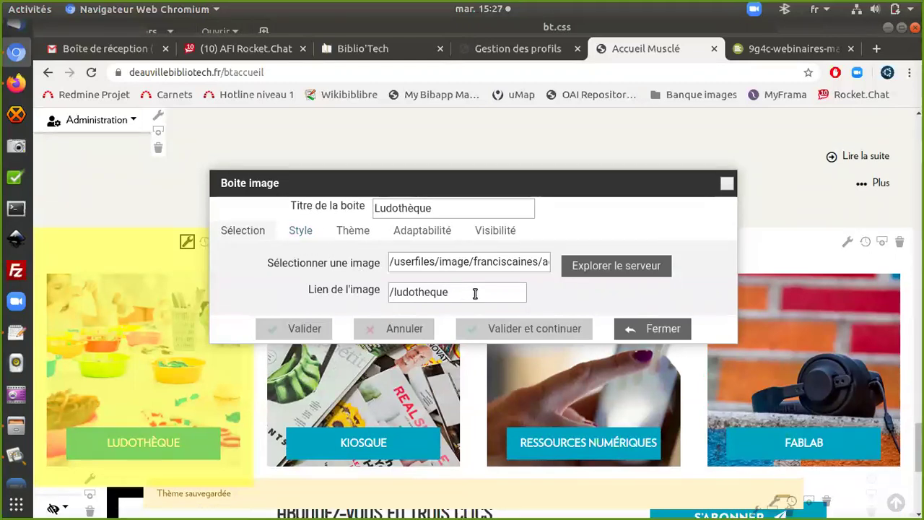
pyautogui.moveTo(460, 291); pyautogui.dragTo(402, 288)
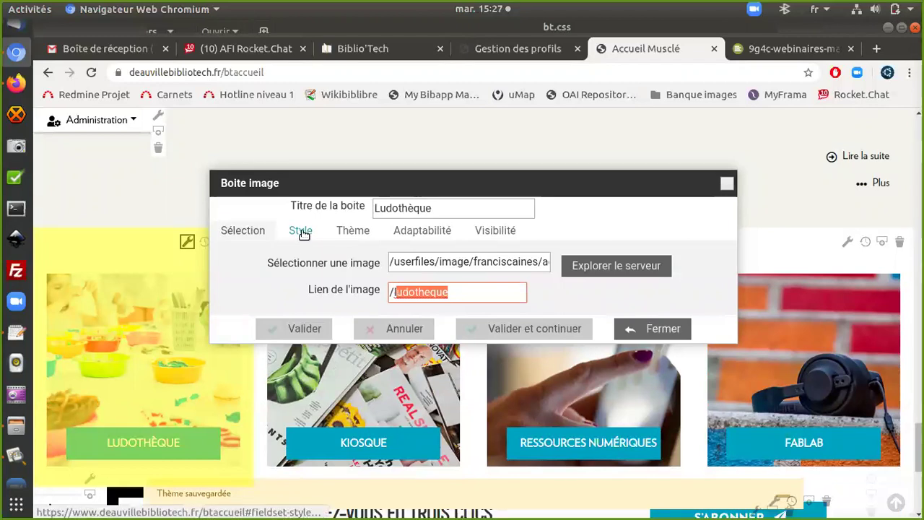
pyautogui.click(413, 231)
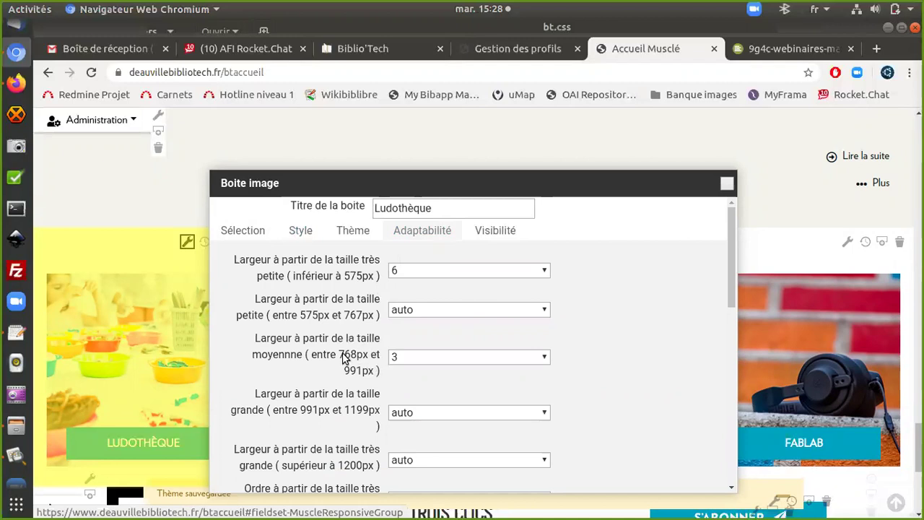
pyautogui.moveTo(340, 355); pyautogui.dragTo(363, 372)
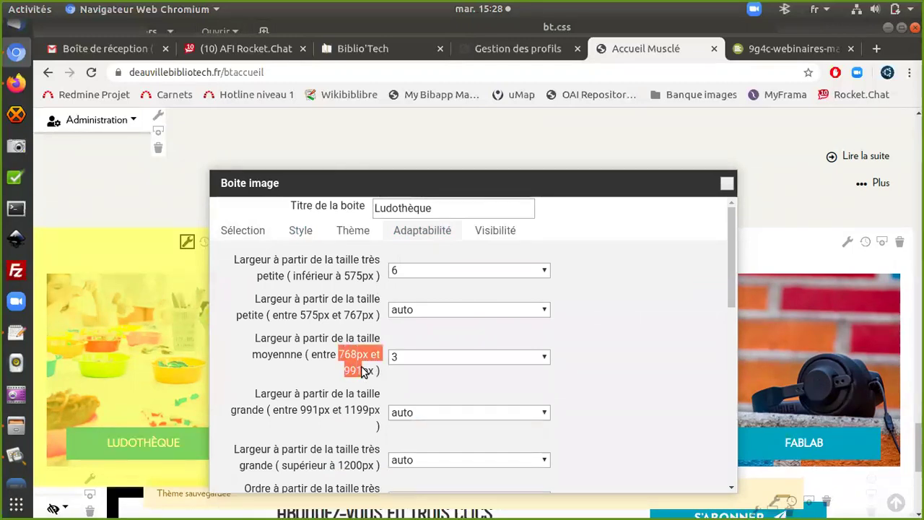
pyautogui.click(385, 343)
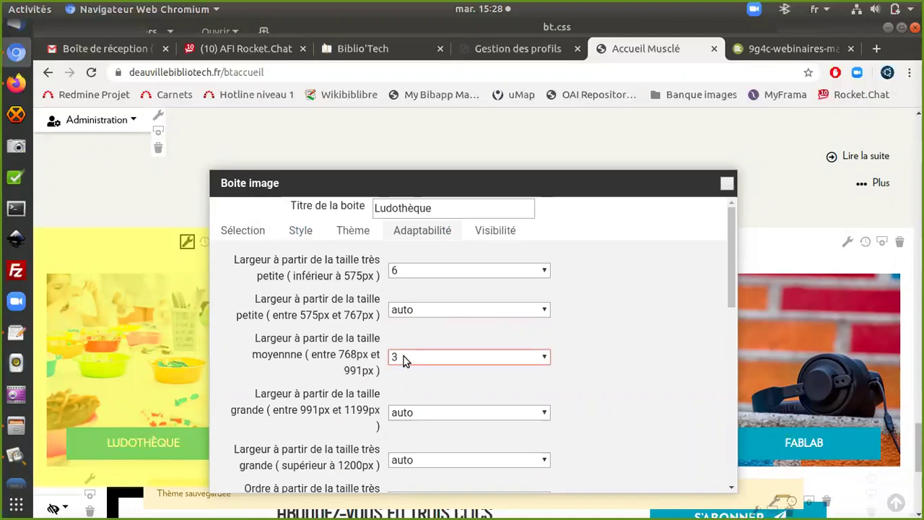
pyautogui.scroll(-4, 421, 374)
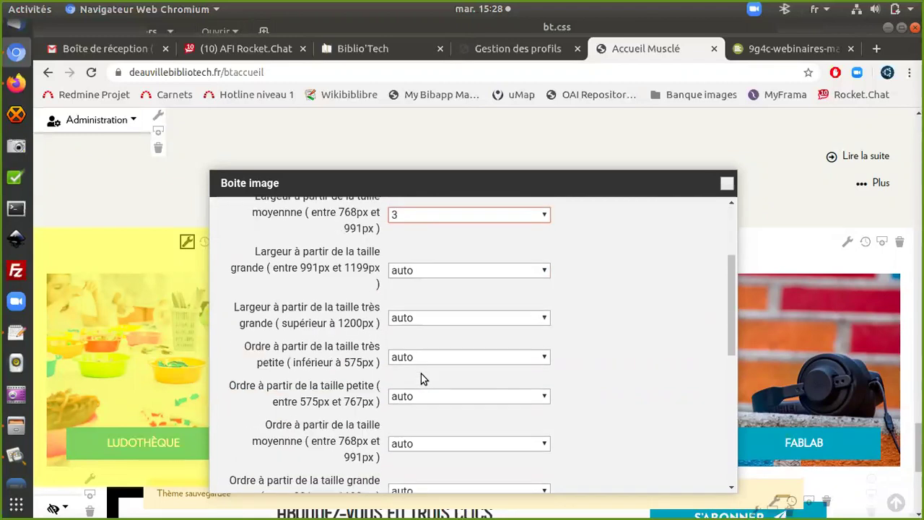
pyautogui.scroll(3, 421, 374)
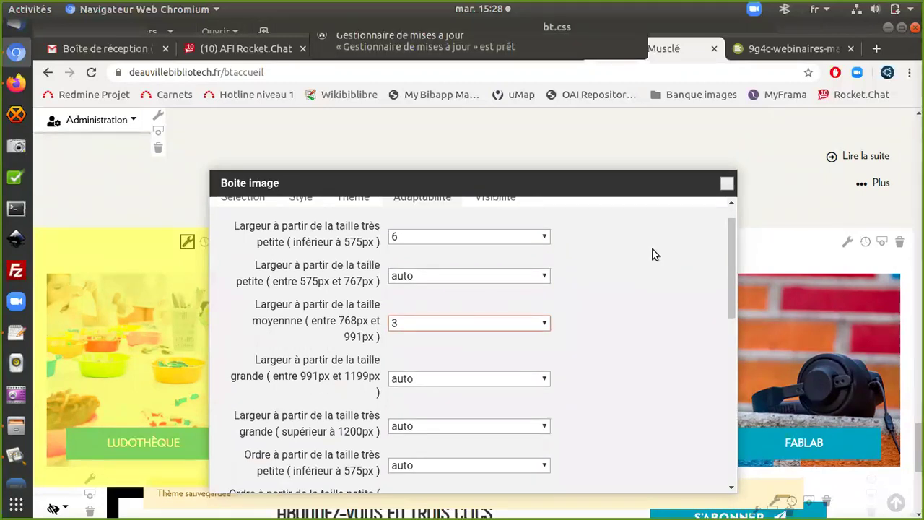
pyautogui.click(727, 187)
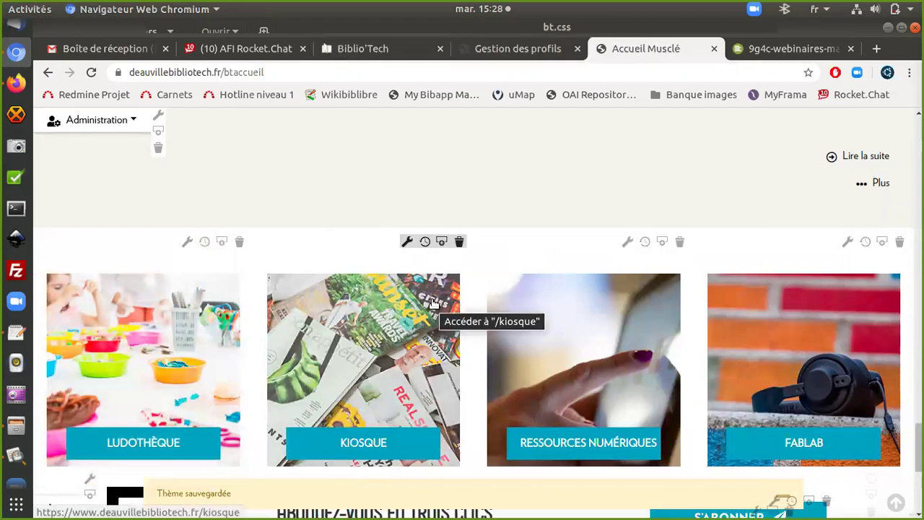
# Step: Examine the "Abonnez-vous en trois clics" free box above the footer and return to the home page banner
pyautogui.scroll(5, 495, 142)
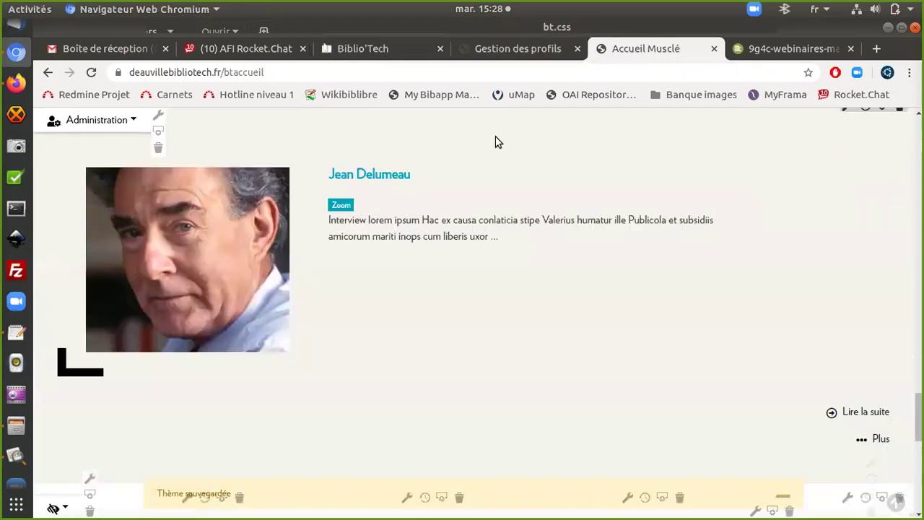
pyautogui.scroll(-8, 495, 142)
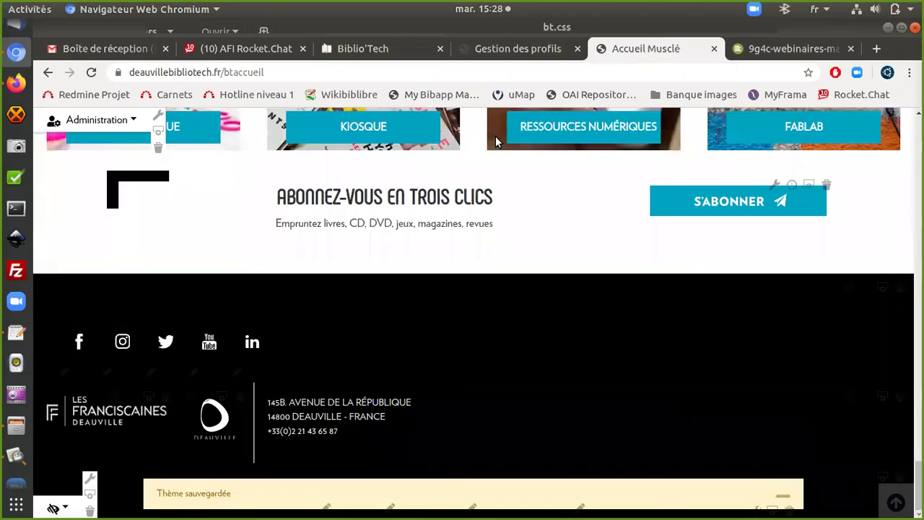
pyautogui.scroll(5, 495, 142)
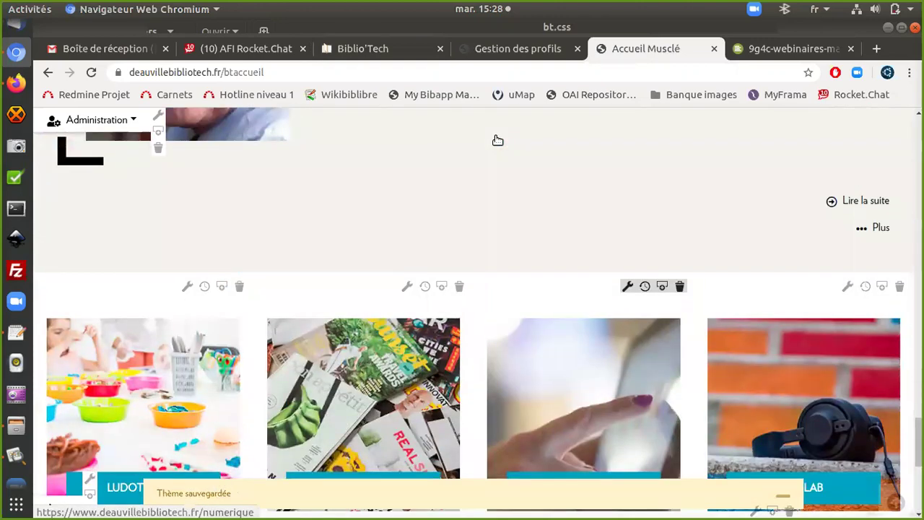
pyautogui.scroll(-4, 498, 140)
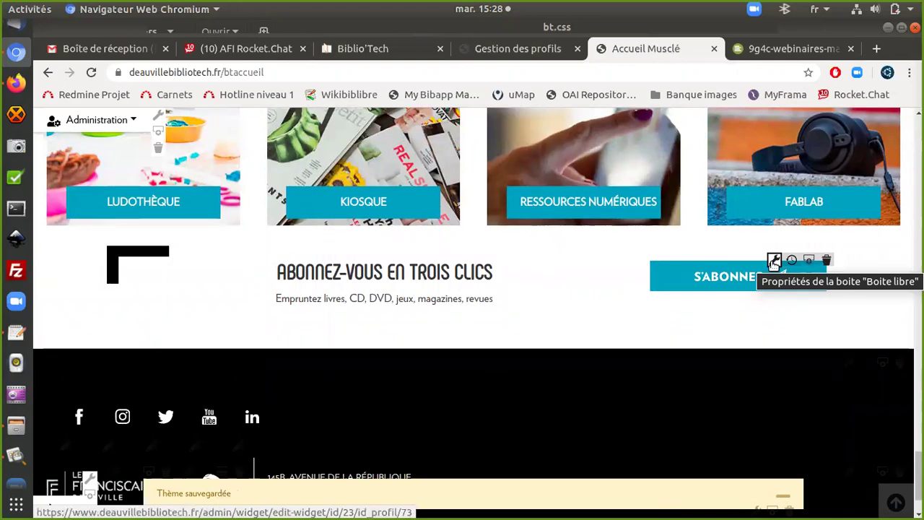
pyautogui.click(774, 262)
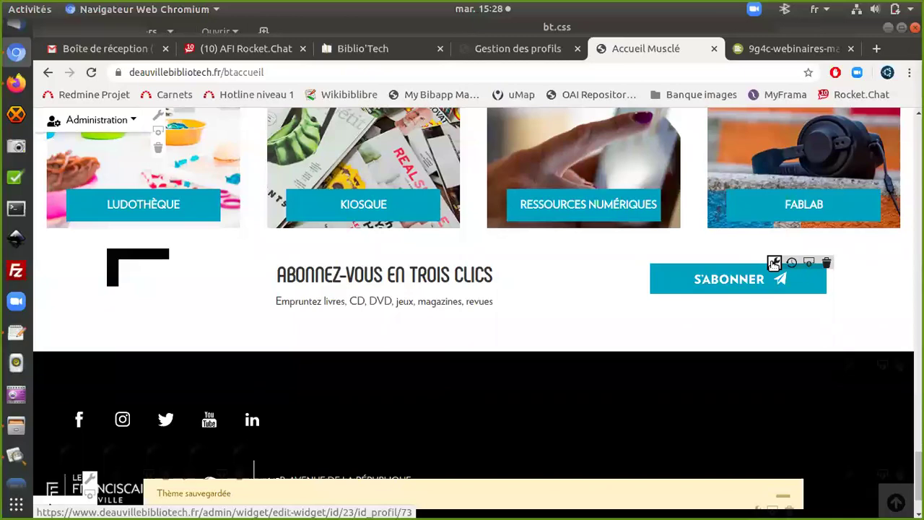
pyautogui.scroll(20, 775, 261)
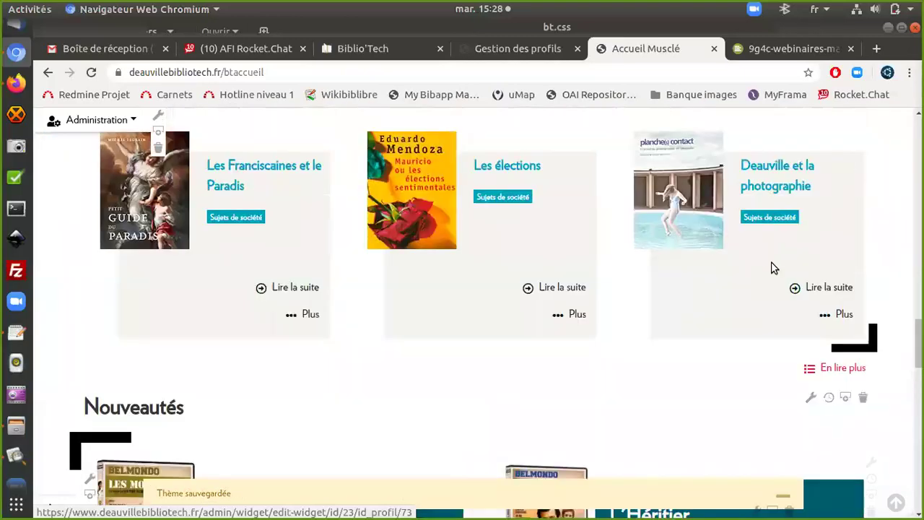
pyautogui.scroll(15, 772, 267)
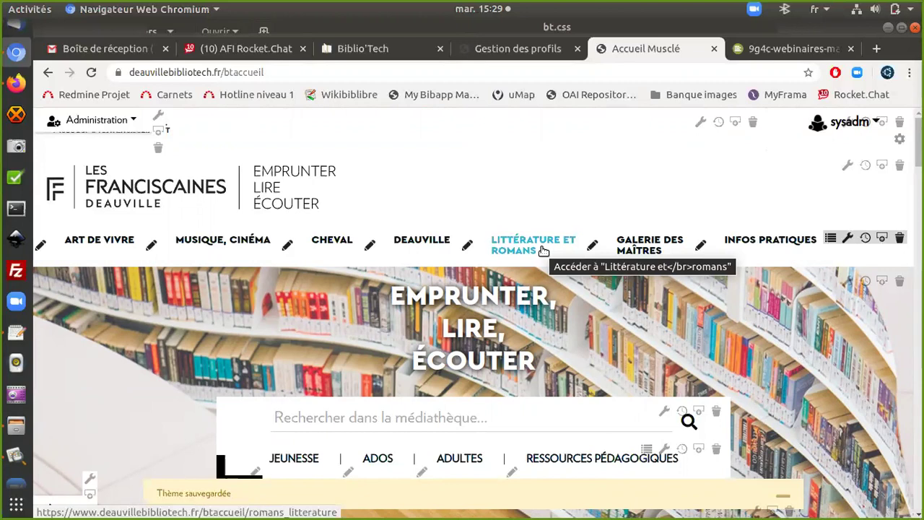
# Step: Check the webinar's Framapad for questions, and look over the Accueil Musclé home page down to "Sujets de société"
pyautogui.click(763, 45)
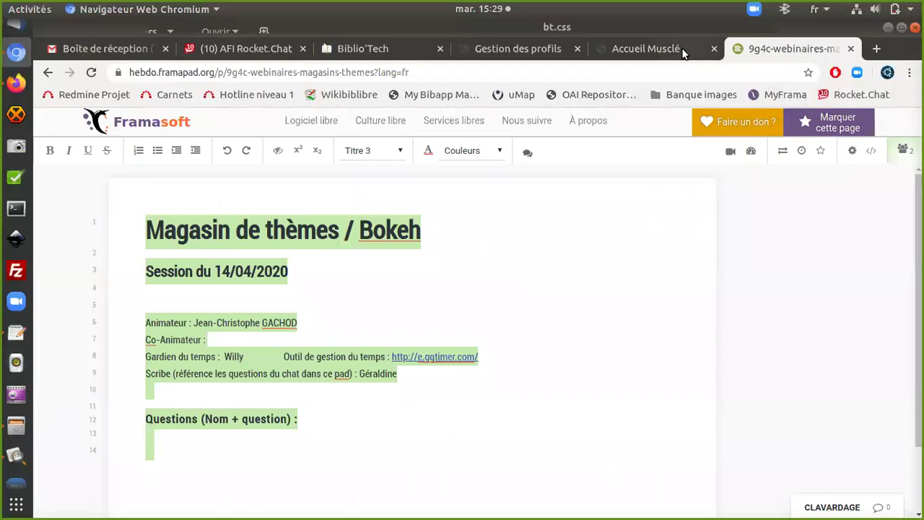
pyautogui.click(658, 48)
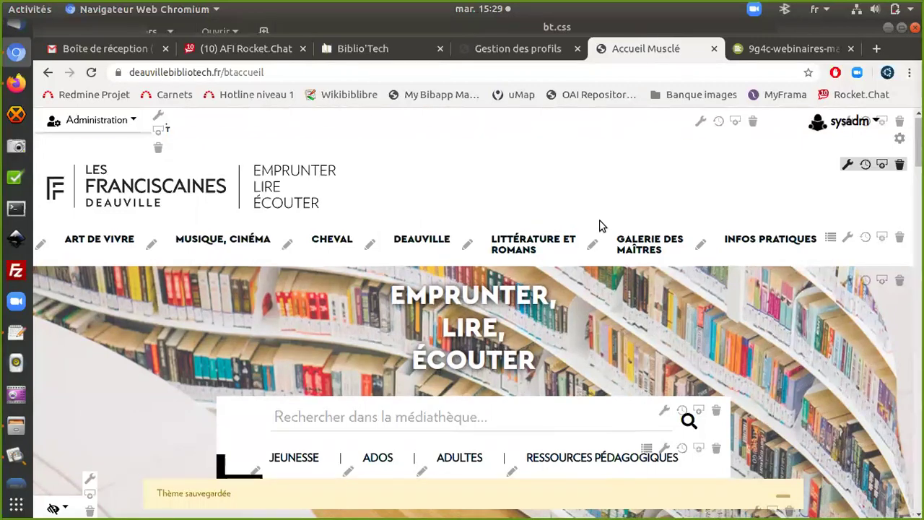
pyautogui.scroll(-15, 599, 226)
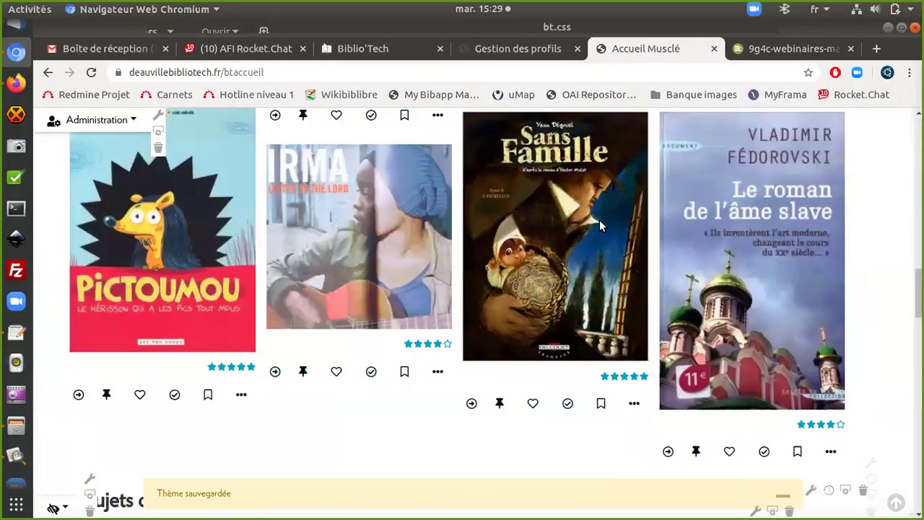
pyautogui.scroll(-5, 600, 227)
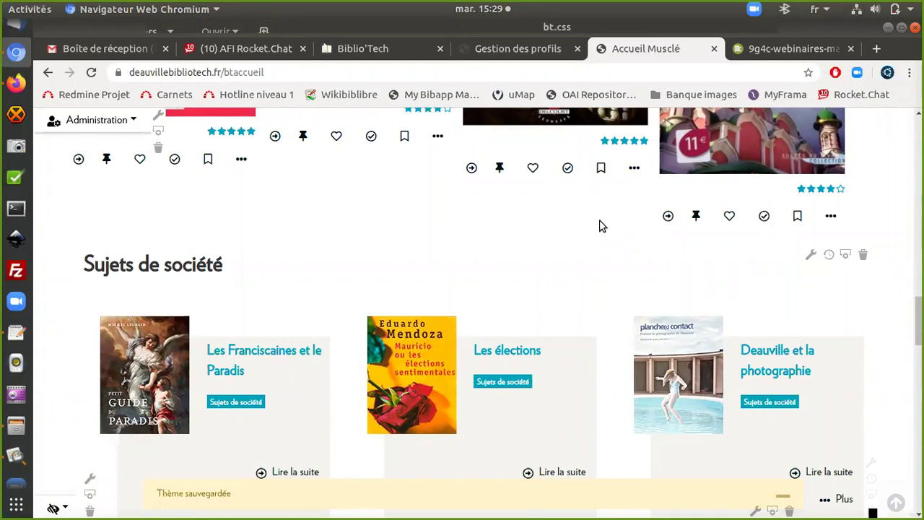
pyautogui.scroll(5, 599, 226)
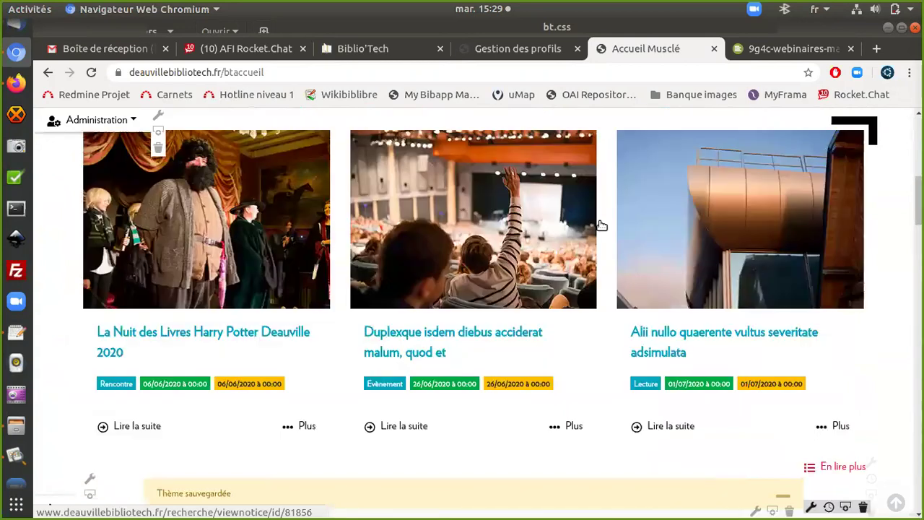
pyautogui.scroll(10, 600, 226)
# Step: Check the Framapad question list again, and return to the Accueil Musclé page to examine its row of four image boxes
pyautogui.click(791, 49)
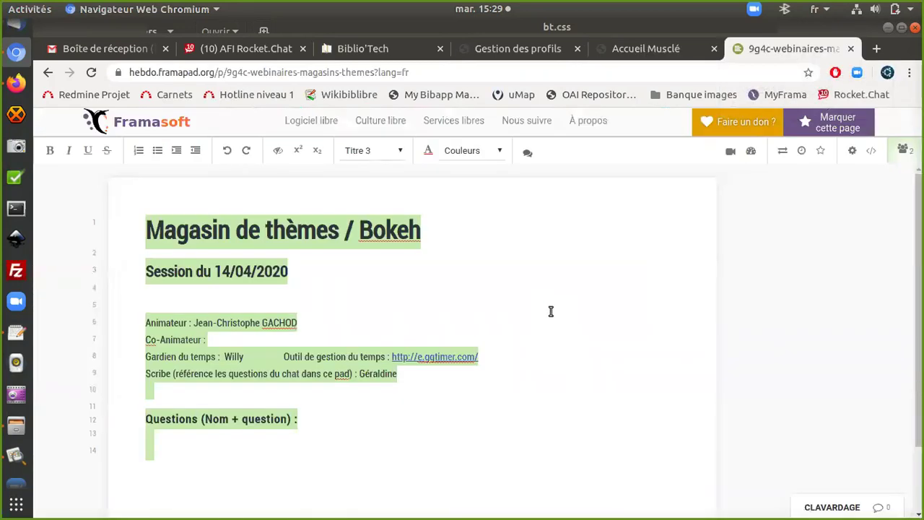
pyautogui.scroll(-1, 551, 311)
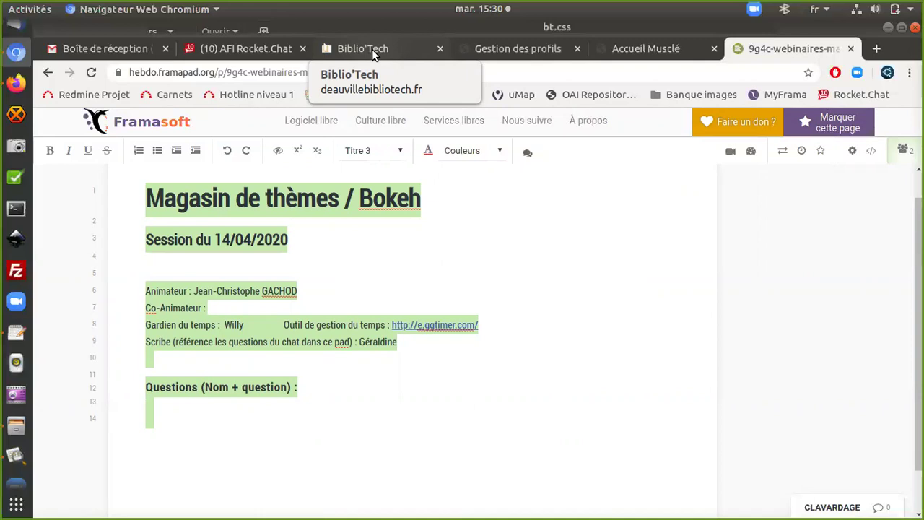
pyautogui.click(642, 48)
pyautogui.scroll(-10, 556, 177)
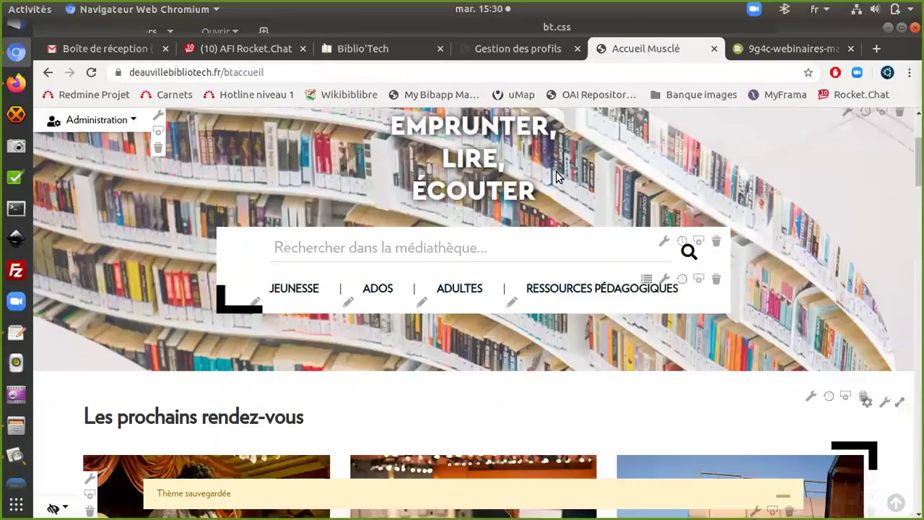
pyautogui.scroll(-15, 556, 177)
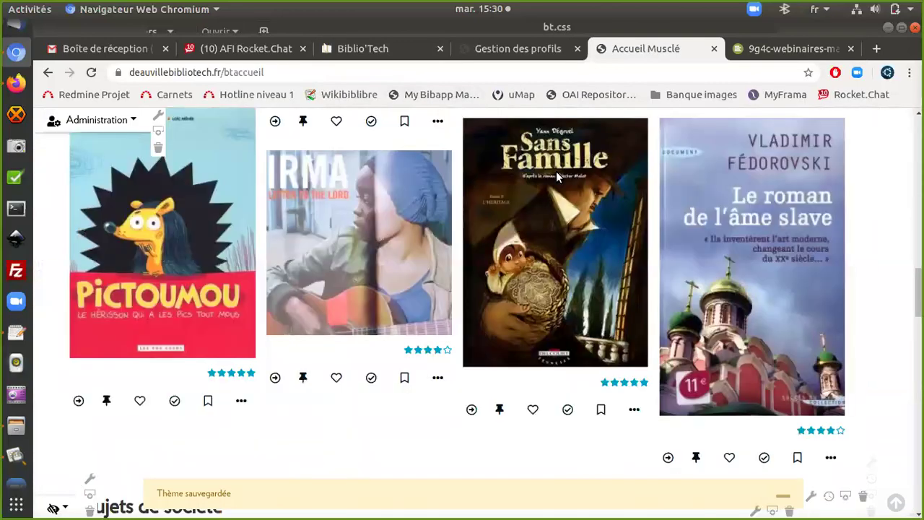
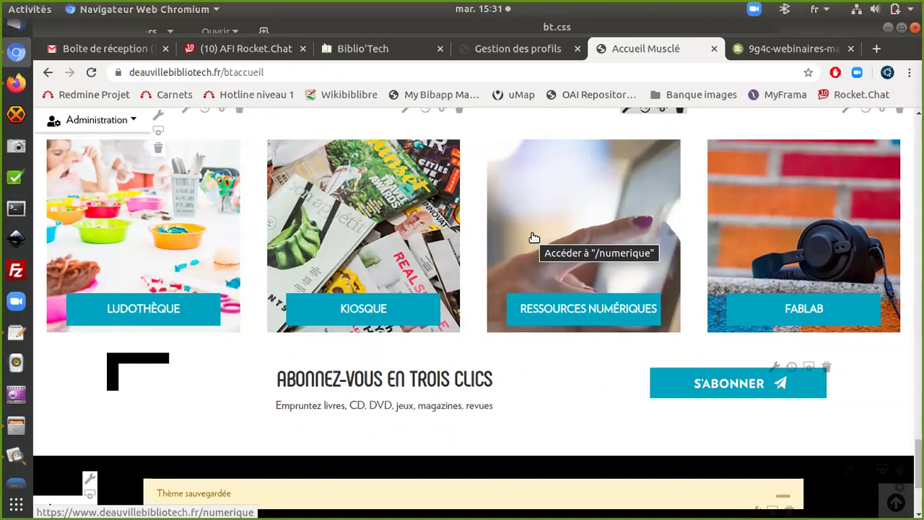
pyautogui.scroll(2, 535, 238)
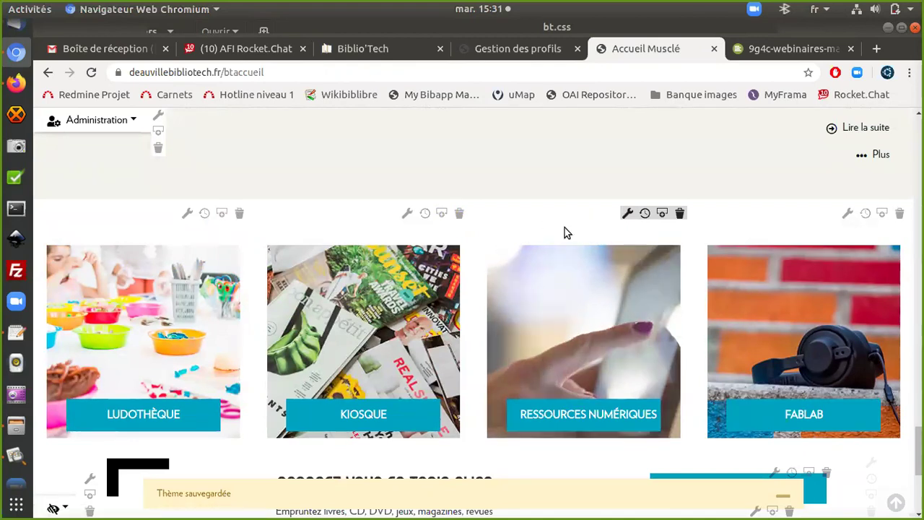
pyautogui.scroll(-1, 615, 347)
pyautogui.scroll(2, 615, 348)
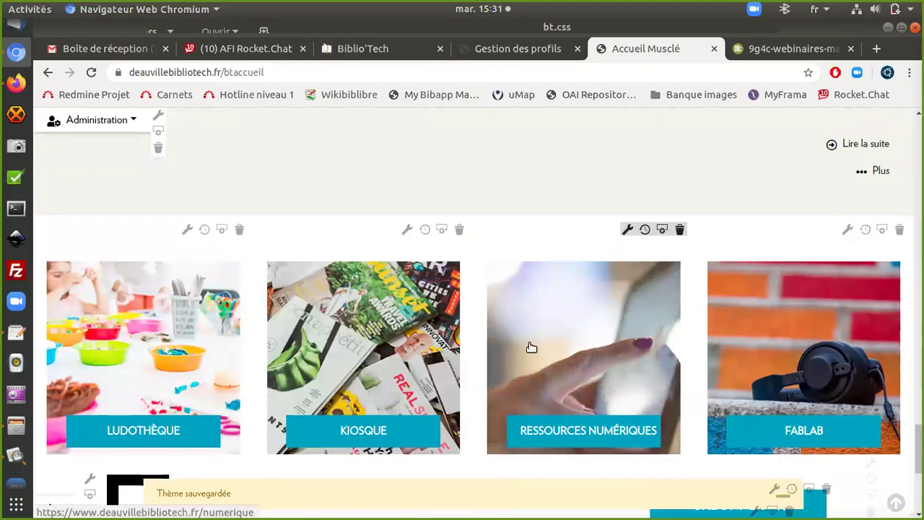
pyautogui.scroll(-1, 803, 338)
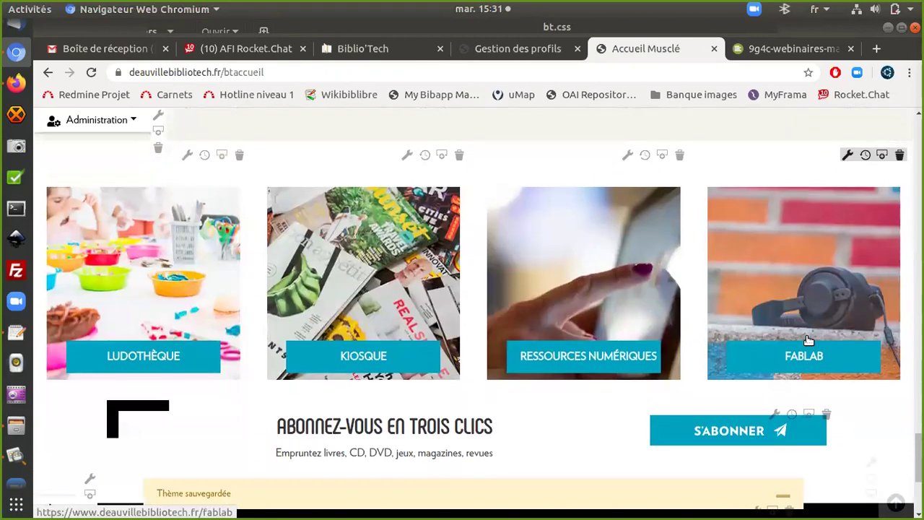
pyautogui.scroll(1, 803, 338)
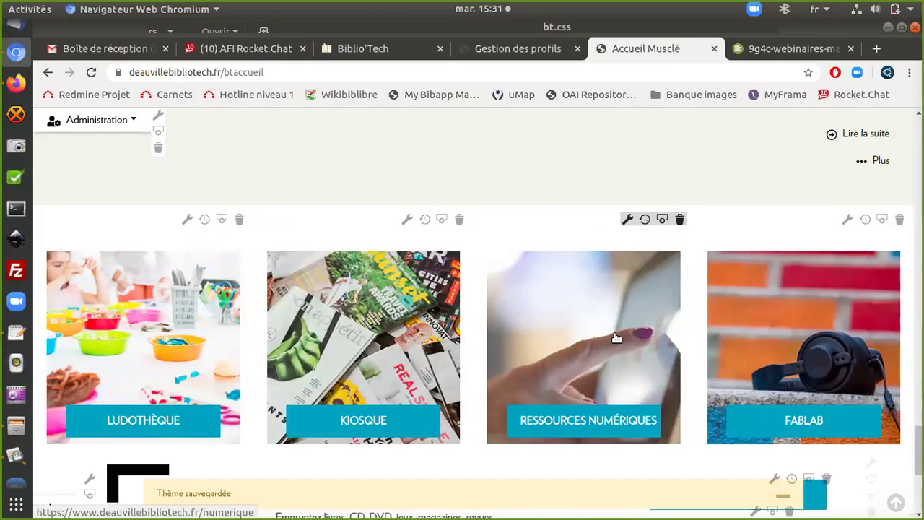
# Step: Test the link of the Ressources numériques image box and return to the Accueil Musclé page
pyautogui.click(616, 338)
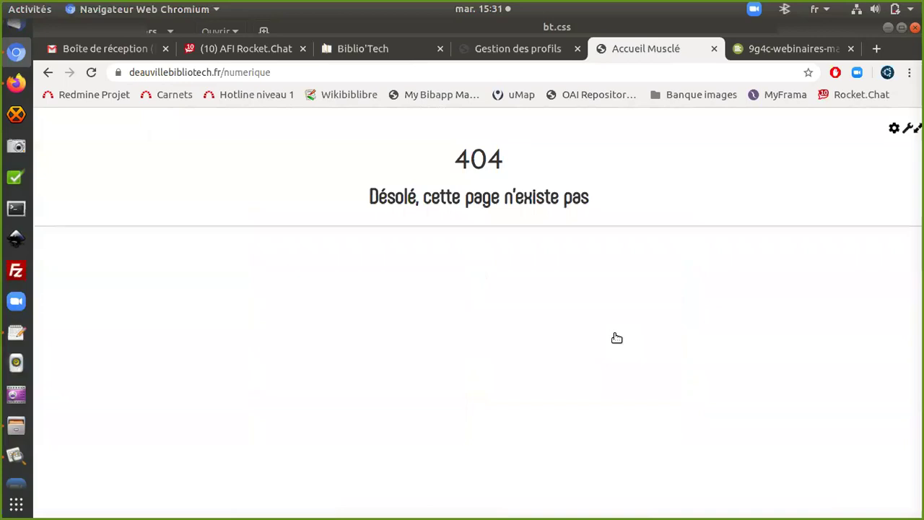
pyautogui.click(616, 338)
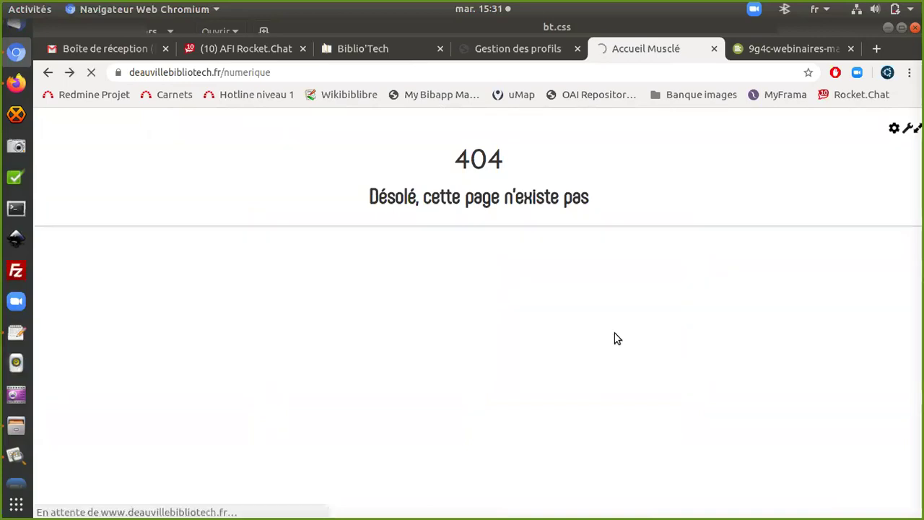
pyautogui.scroll(3, 617, 338)
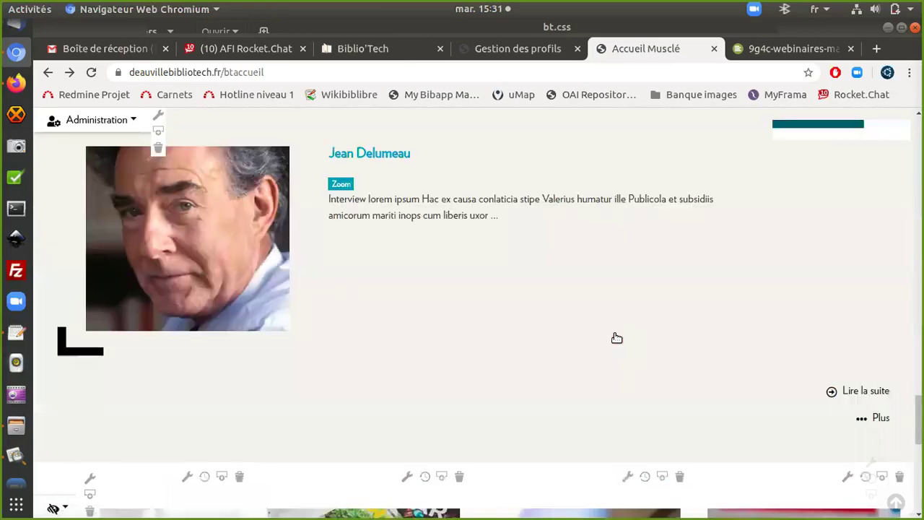
# Step: Look over the Accueil Musclé page and examine the event cards under "Les prochains rendez-vous"
pyautogui.scroll(-15, 617, 338)
pyautogui.scroll(8, 617, 338)
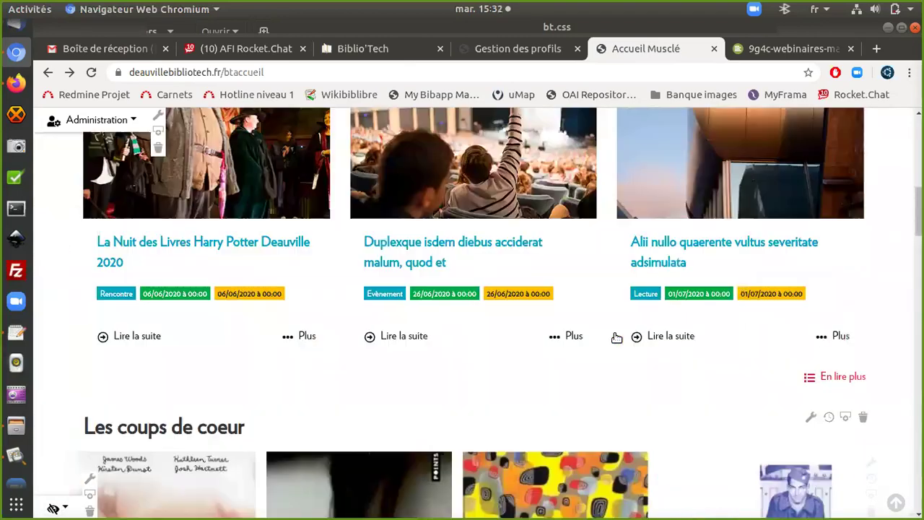
pyautogui.scroll(-3, 616, 338)
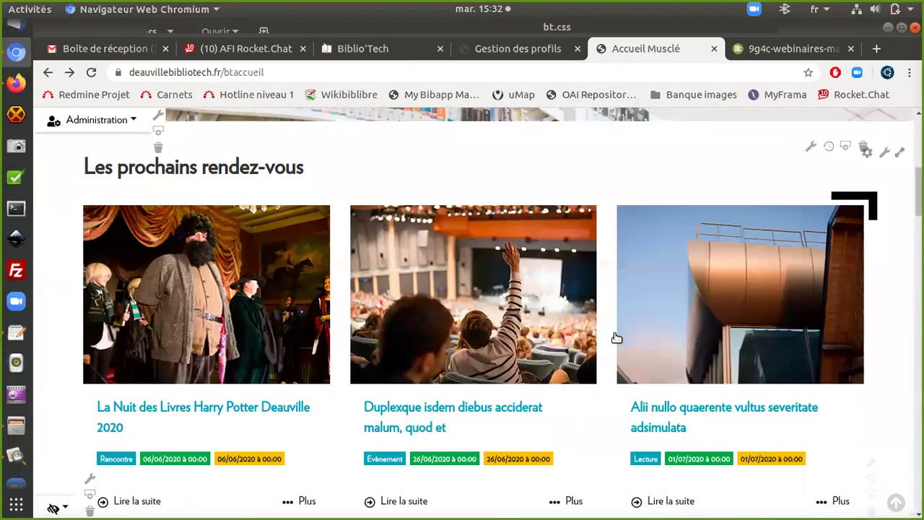
pyautogui.scroll(2, 617, 338)
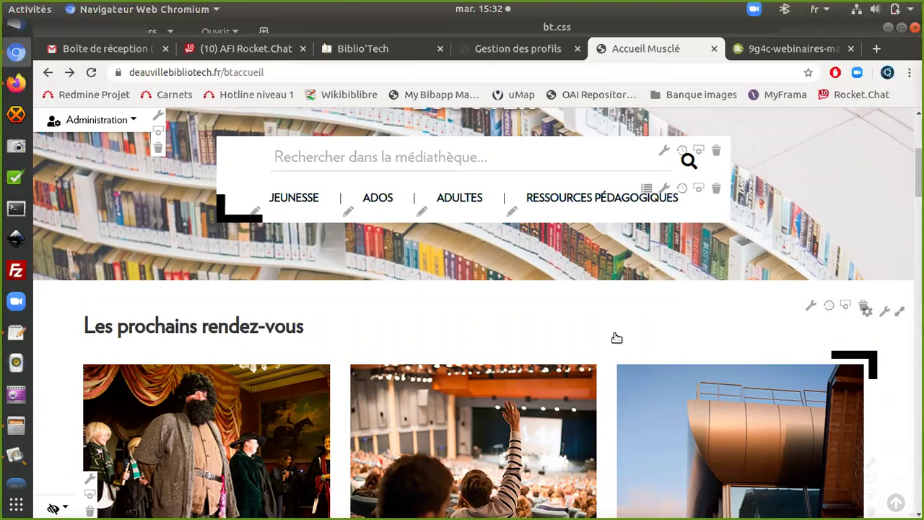
pyautogui.scroll(-5, 617, 338)
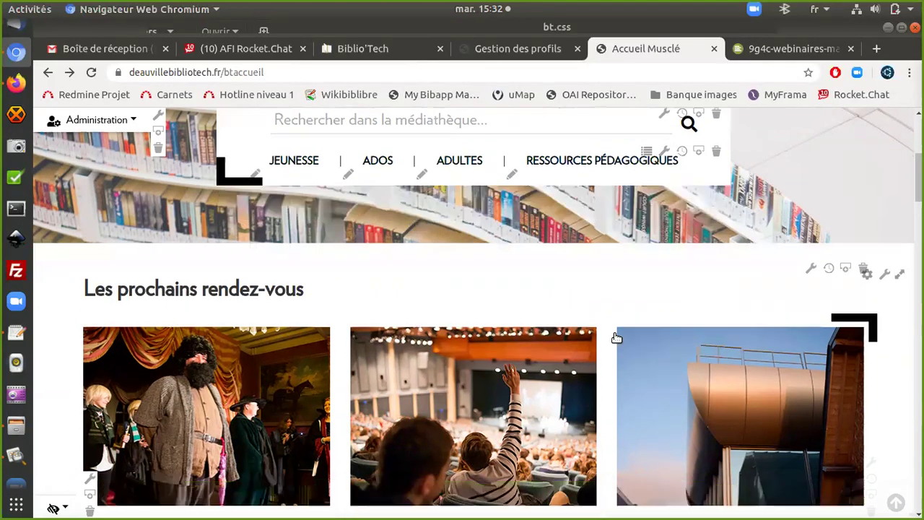
pyautogui.scroll(3, 617, 338)
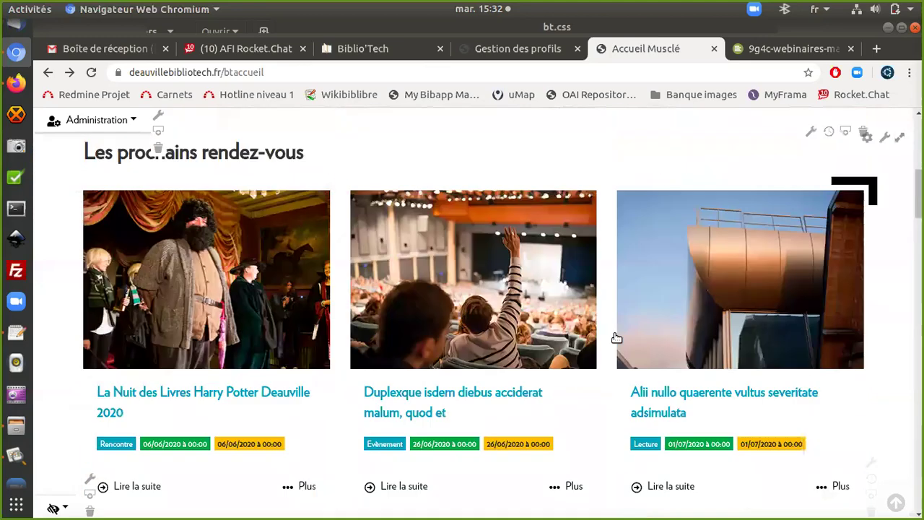
pyautogui.scroll(2, 617, 338)
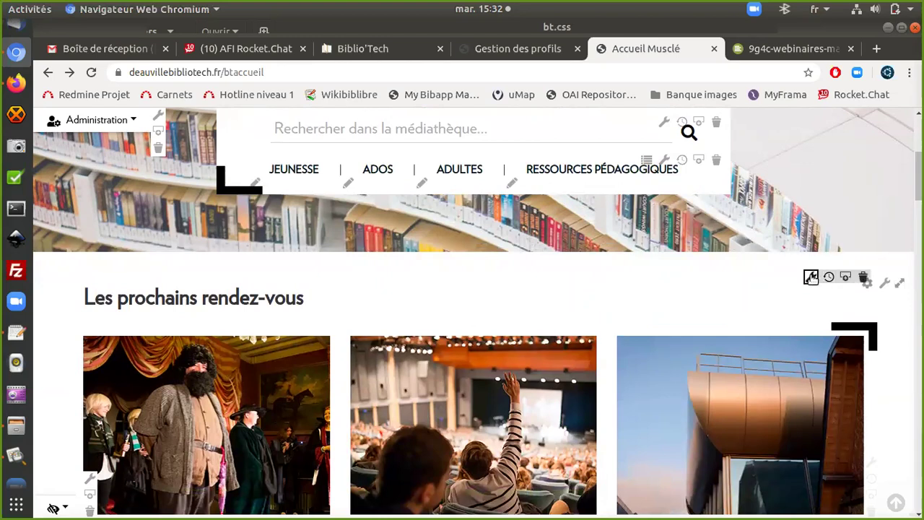
# Step: Examine the display settings of the "Les prochains rendez-vous" agenda box, especially "Rendu d'un document", against its cards on the page
pyautogui.click(811, 278)
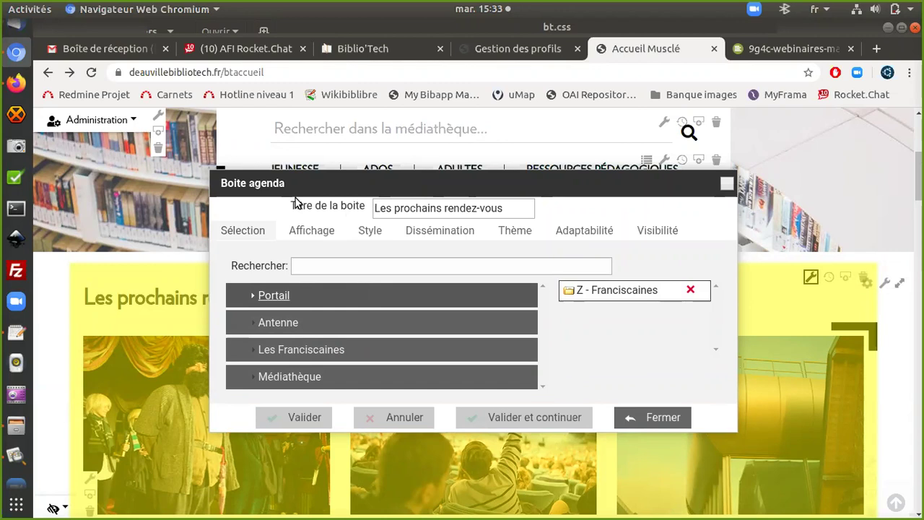
pyautogui.click(324, 230)
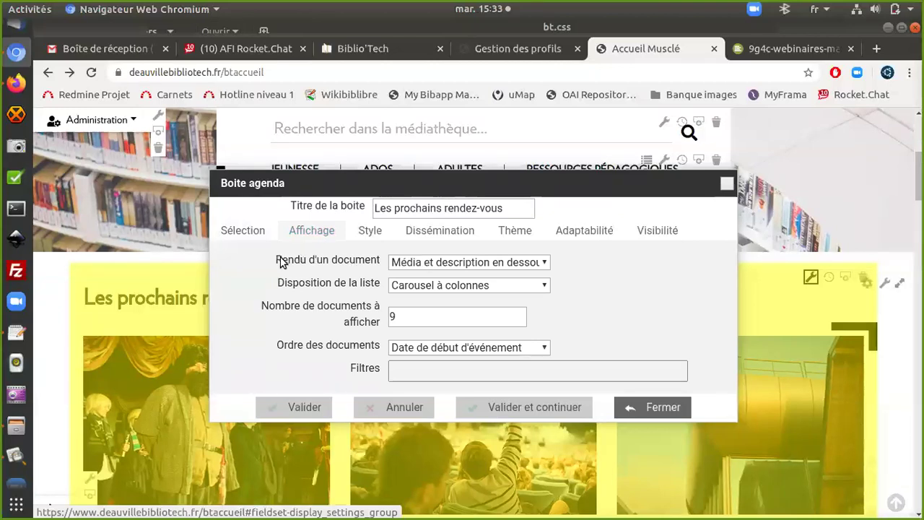
pyautogui.moveTo(280, 261); pyautogui.dragTo(382, 262)
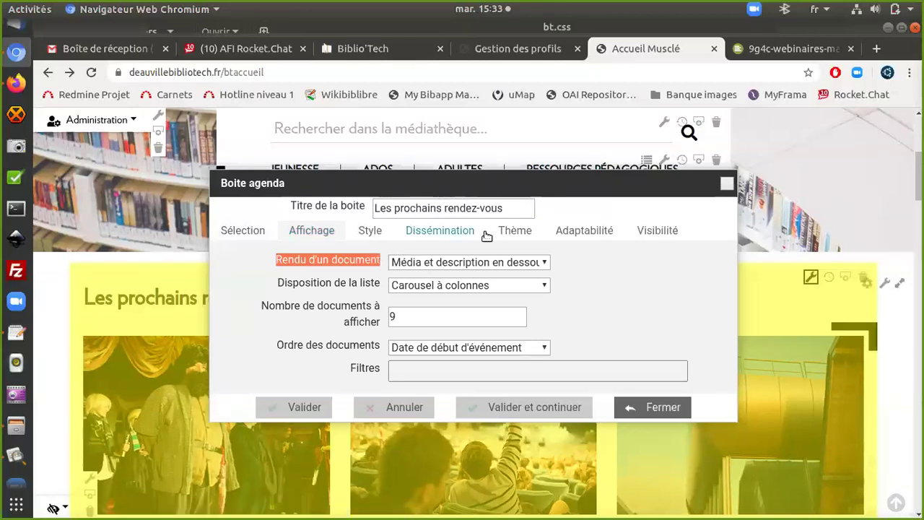
pyautogui.scroll(-2, 636, 271)
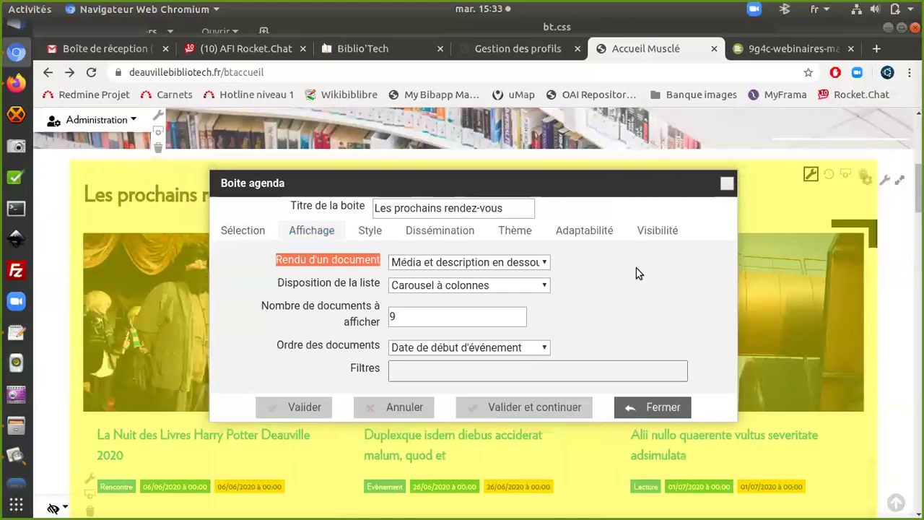
pyautogui.scroll(2, 636, 268)
pyautogui.scroll(-4, 637, 268)
pyautogui.scroll(5, 637, 268)
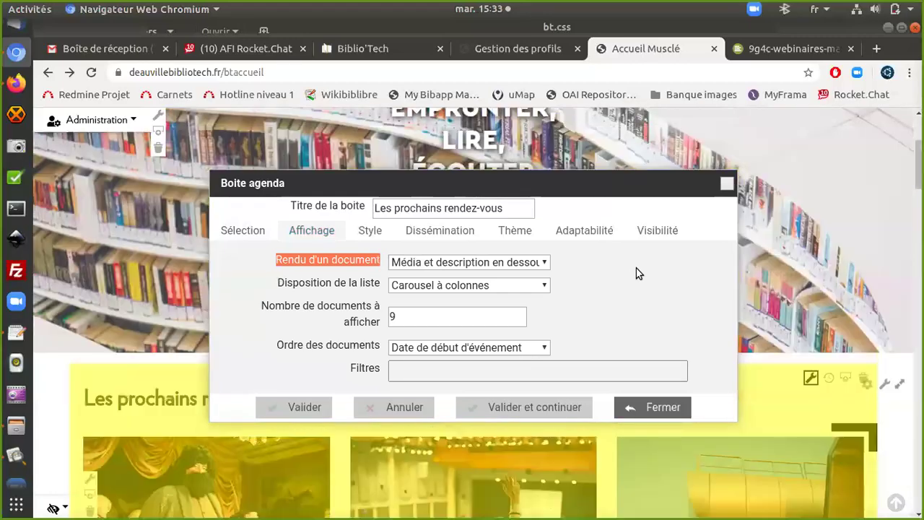
pyautogui.scroll(-3, 637, 268)
pyautogui.scroll(2, 636, 268)
pyautogui.scroll(-3, 637, 268)
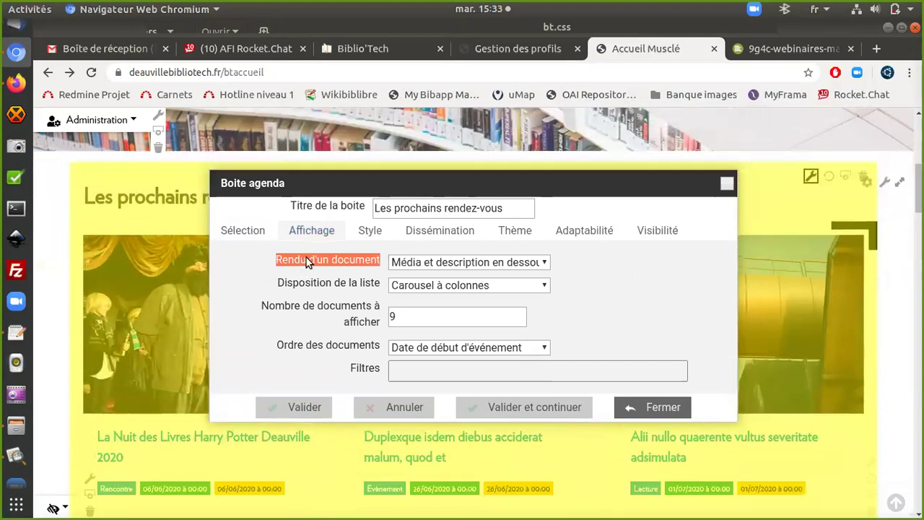
# Step: Set the document rendering of the "Les prochains rendez-vous" box to Description and save the box
pyautogui.click(295, 260)
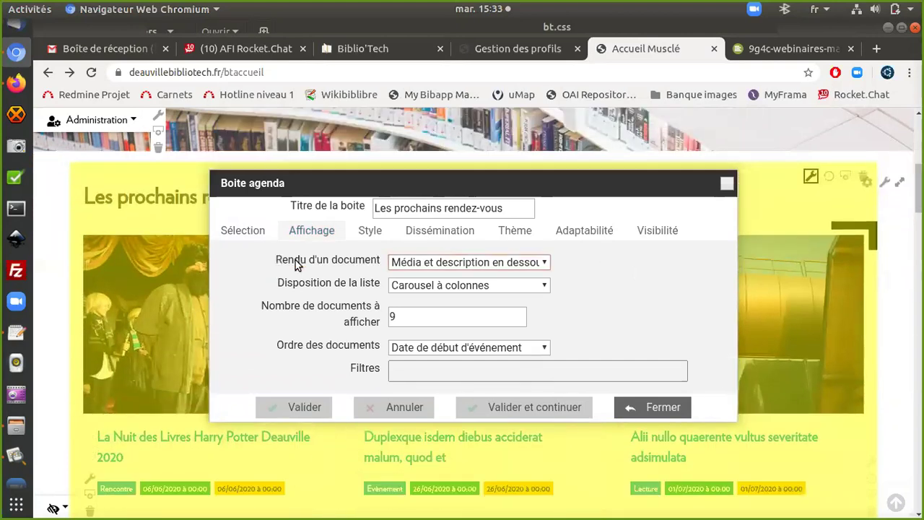
pyautogui.click(437, 265)
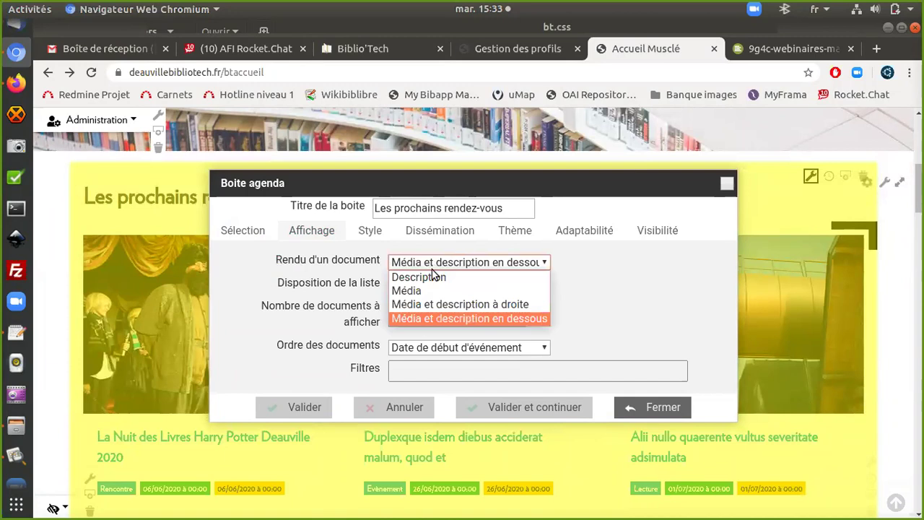
pyautogui.click(430, 278)
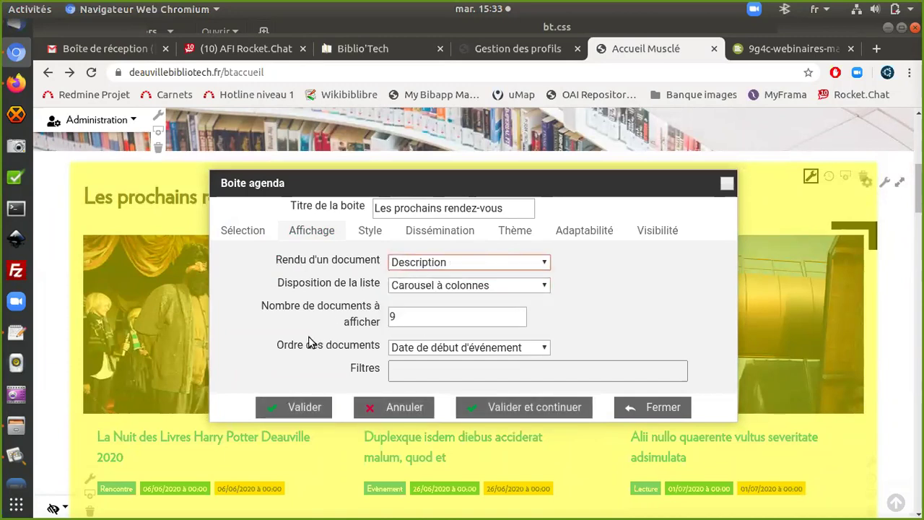
pyautogui.click(300, 408)
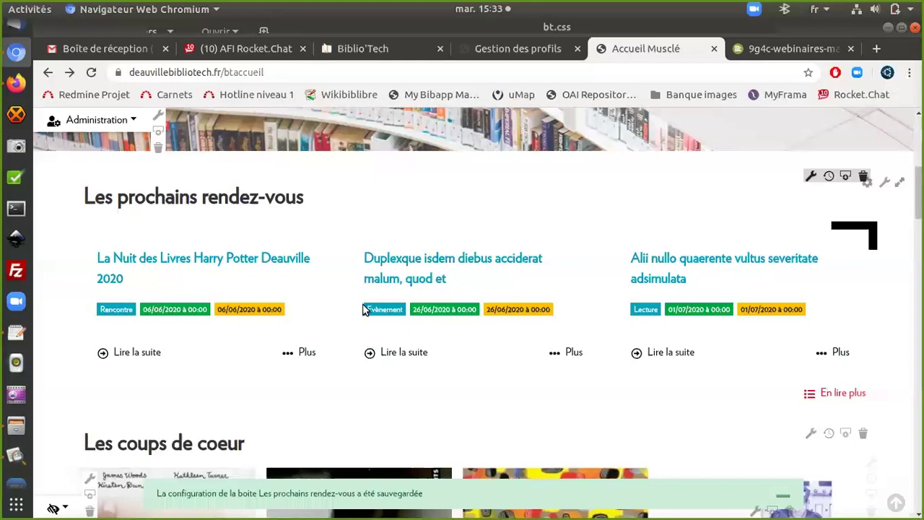
# Step: Switch the document rendering of the "Les prochains rendez-vous" box to Média, save it and review the cards on the page
pyautogui.click(811, 176)
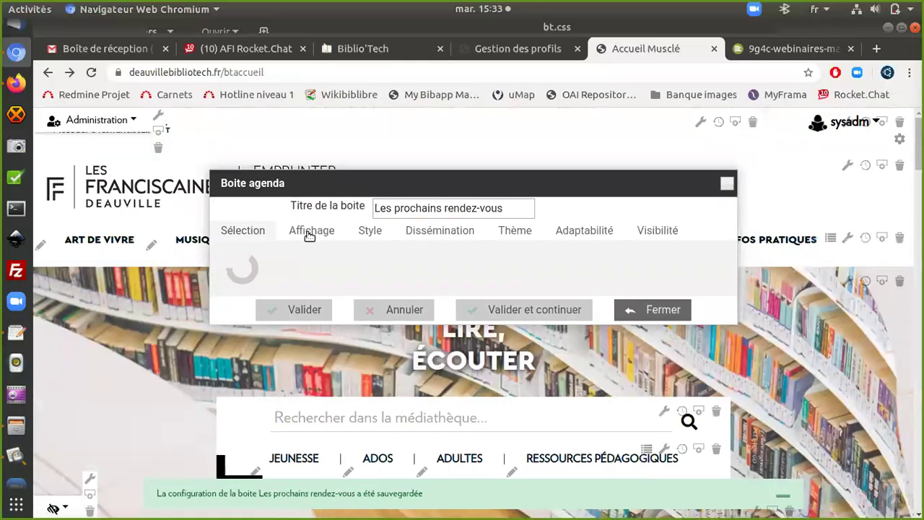
pyautogui.click(307, 231)
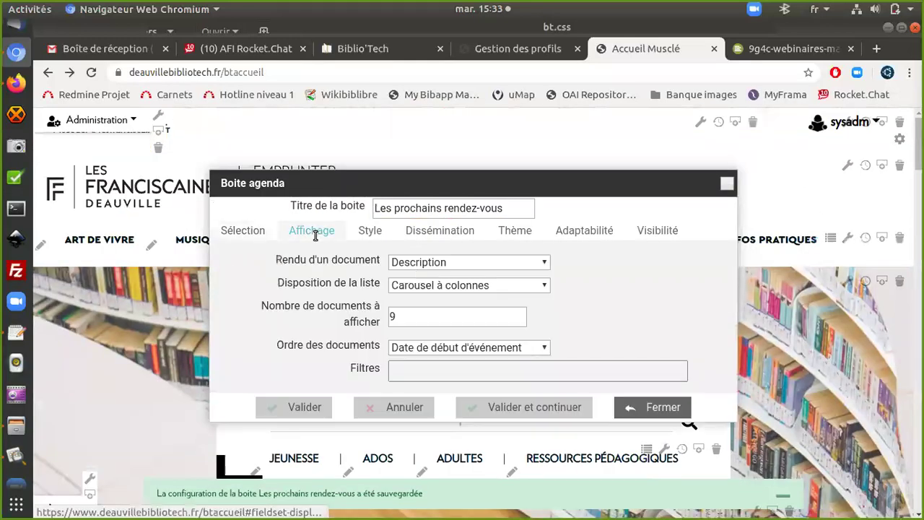
pyautogui.click(413, 264)
pyautogui.click(406, 290)
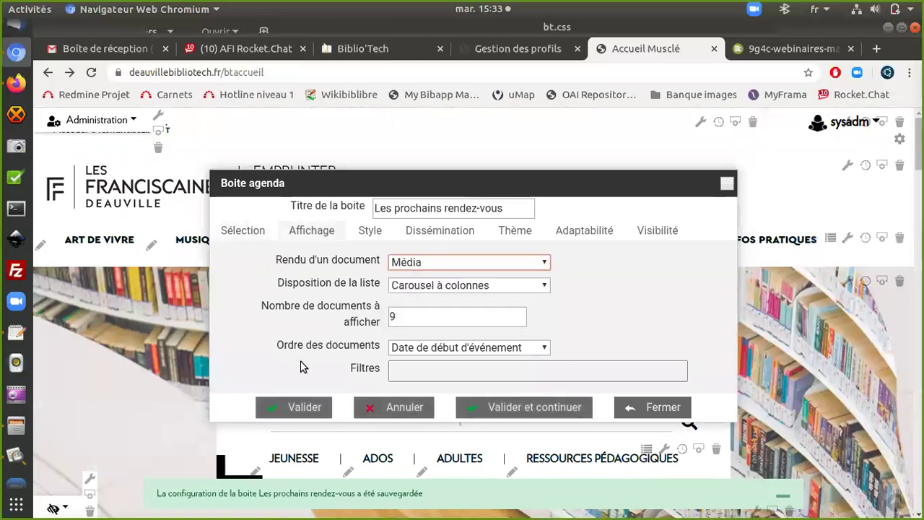
pyautogui.click(299, 408)
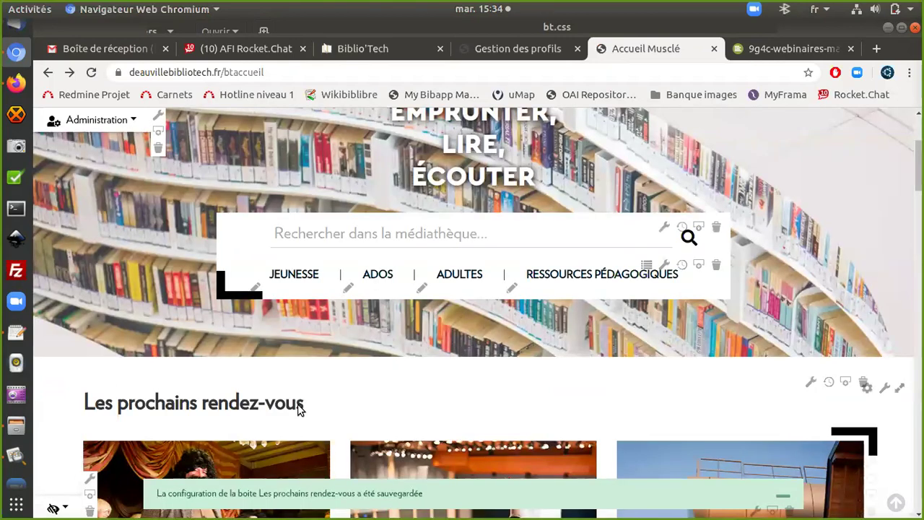
pyautogui.scroll(-4, 300, 410)
pyautogui.scroll(2, 299, 408)
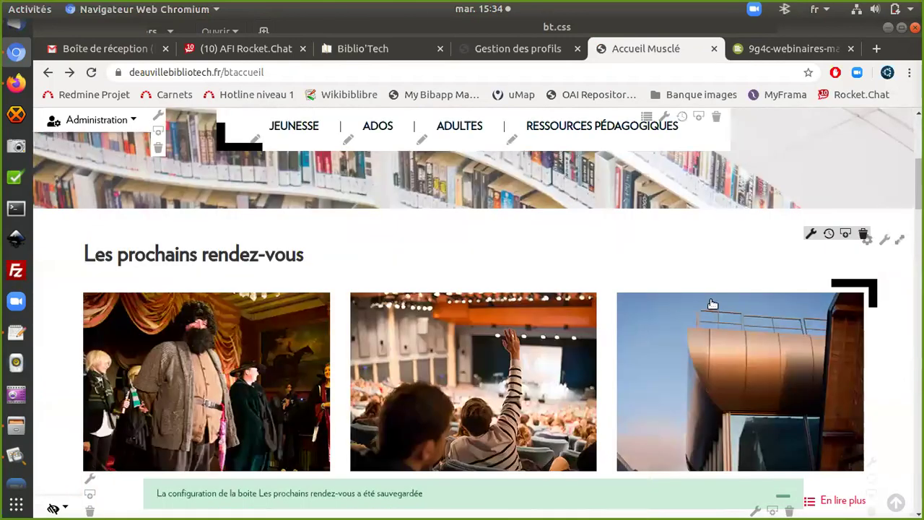
# Step: Change the agenda box's document rendering to "Média et description à droite", save it and review the layout of the event cards
pyautogui.click(811, 235)
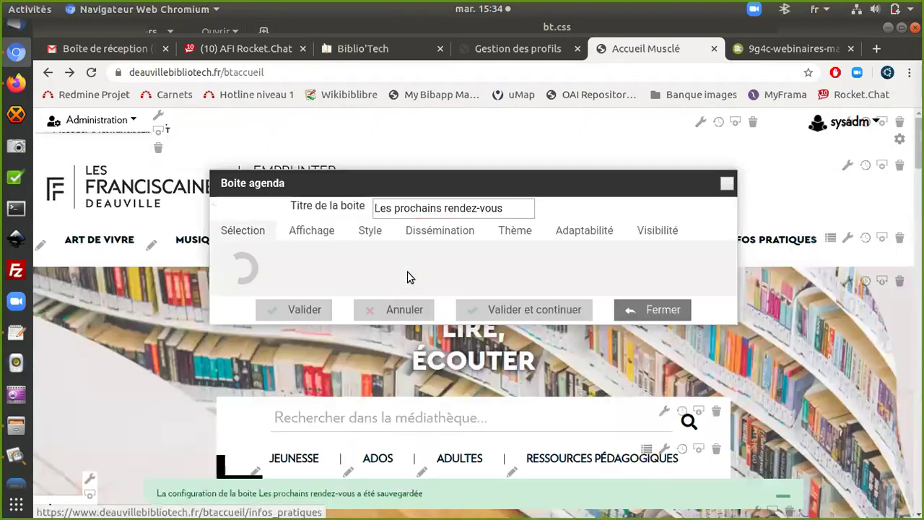
pyautogui.click(324, 232)
pyautogui.click(422, 263)
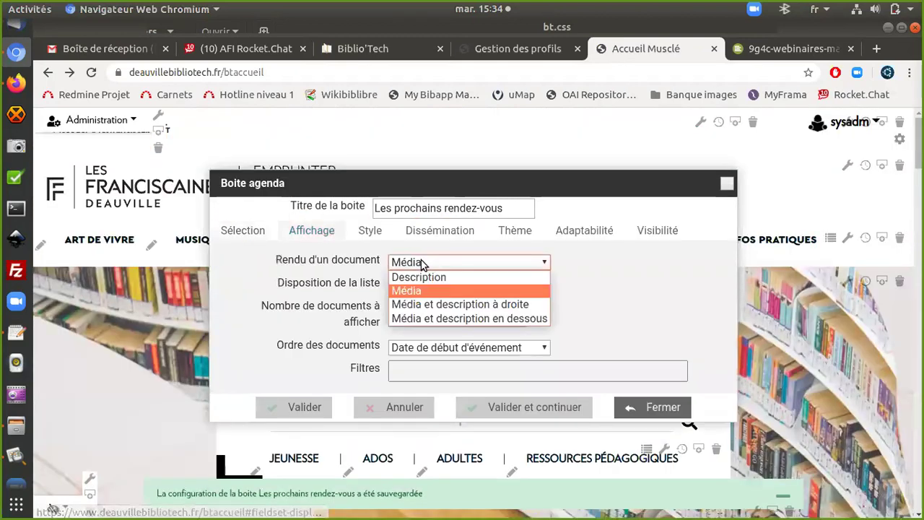
pyautogui.click(433, 310)
pyautogui.click(293, 409)
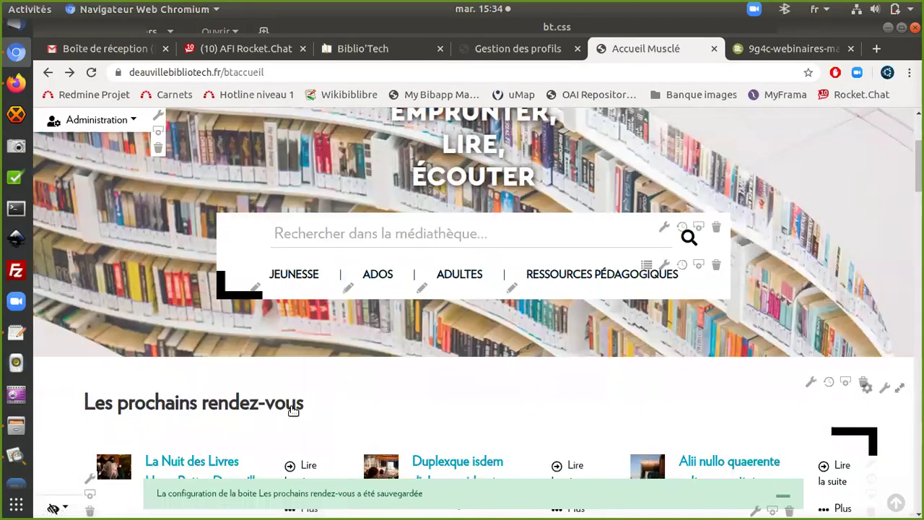
pyautogui.scroll(-5, 293, 410)
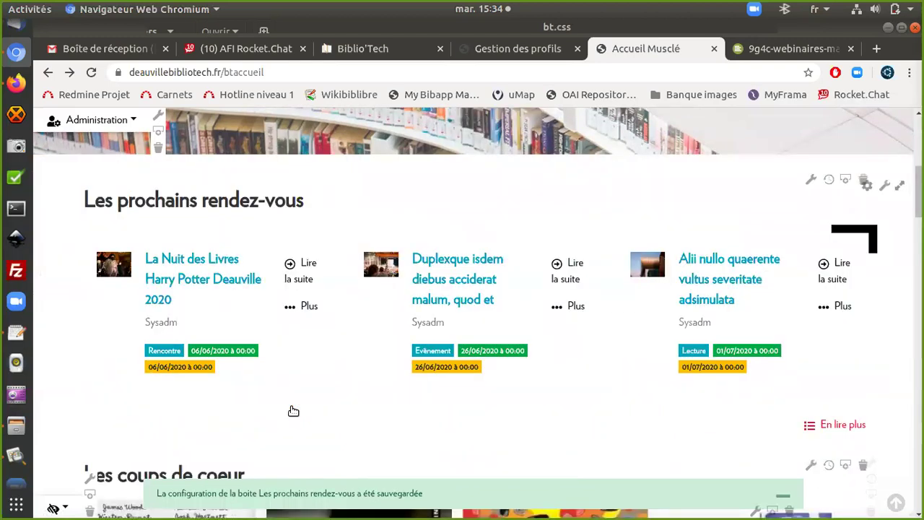
pyautogui.scroll(2, 293, 410)
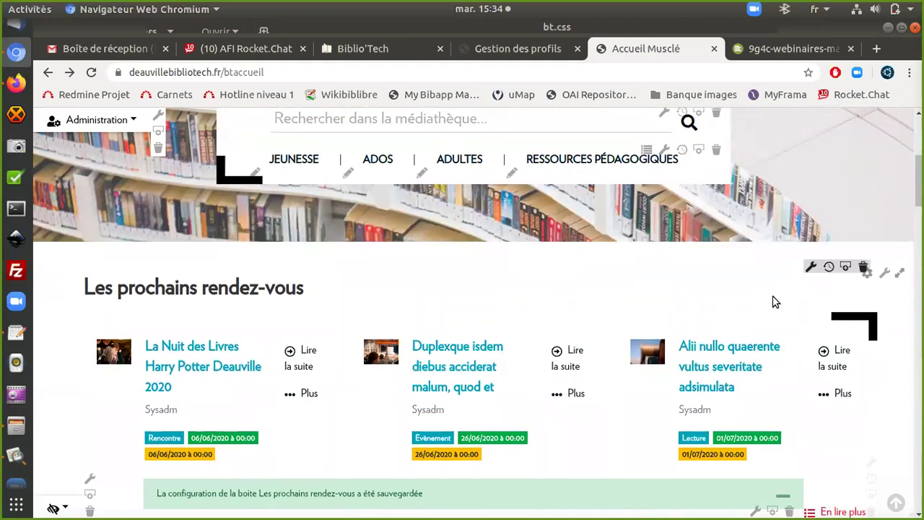
# Step: Set the agenda box's document rendering to "Média et description en dessous", save it and review the event cards
pyautogui.click(811, 268)
pyautogui.click(318, 231)
pyautogui.click(432, 264)
pyautogui.click(442, 318)
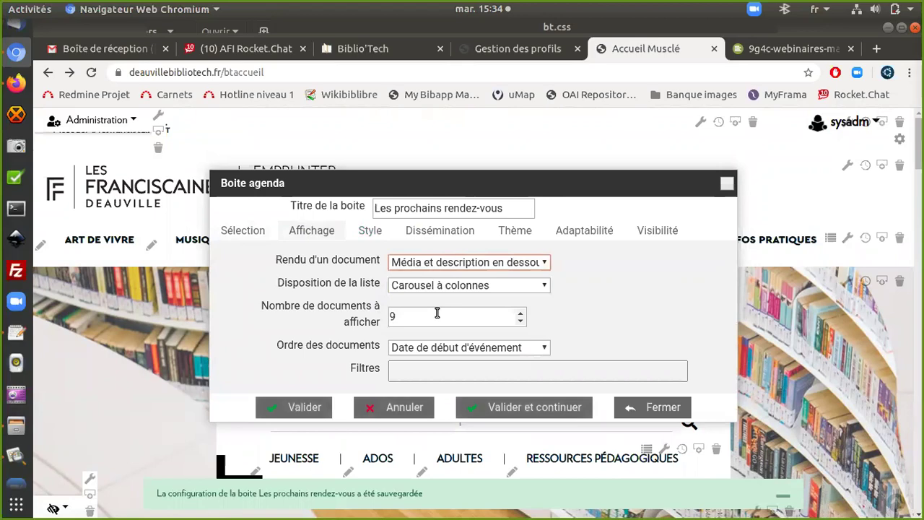
pyautogui.click(304, 407)
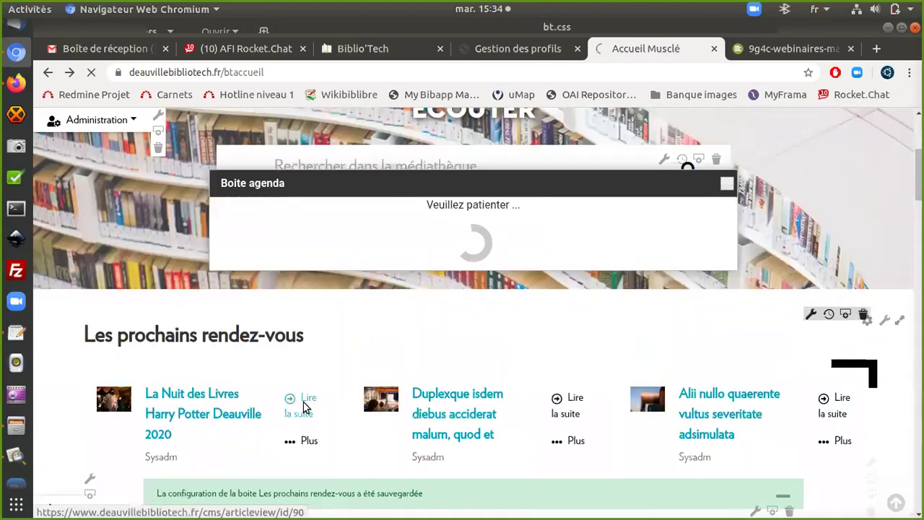
pyautogui.scroll(-3, 304, 407)
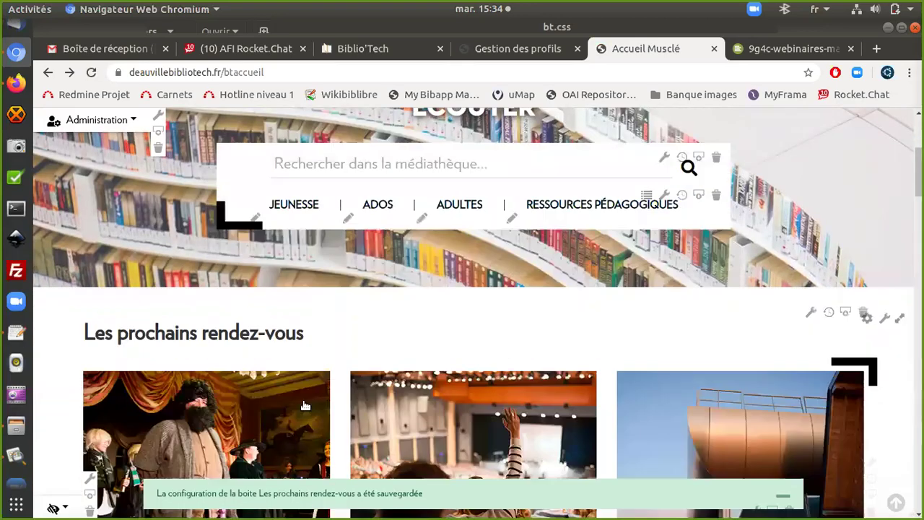
pyautogui.scroll(-3, 266, 402)
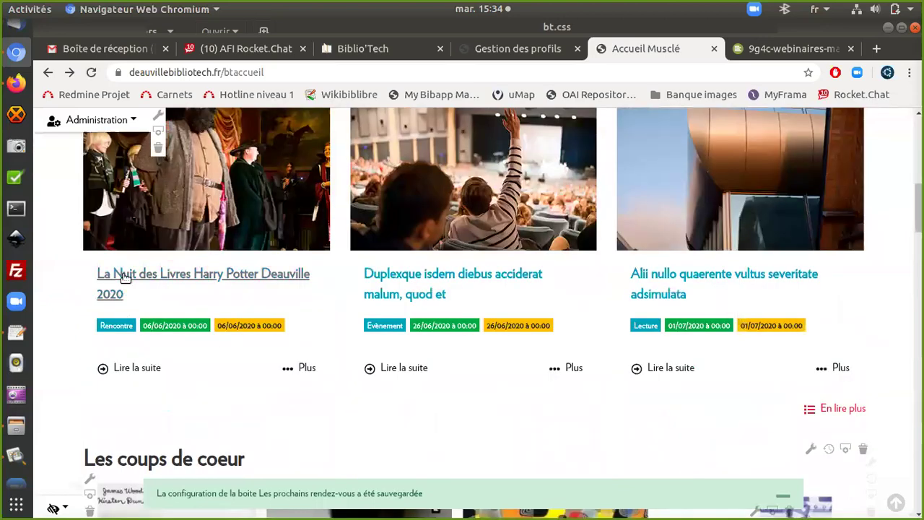
pyautogui.scroll(5, 380, 371)
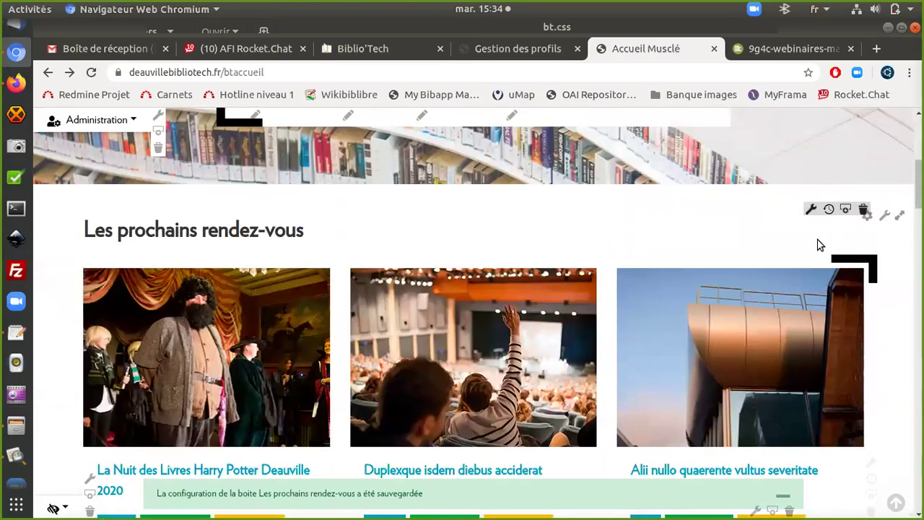
pyautogui.scroll(-6, 786, 307)
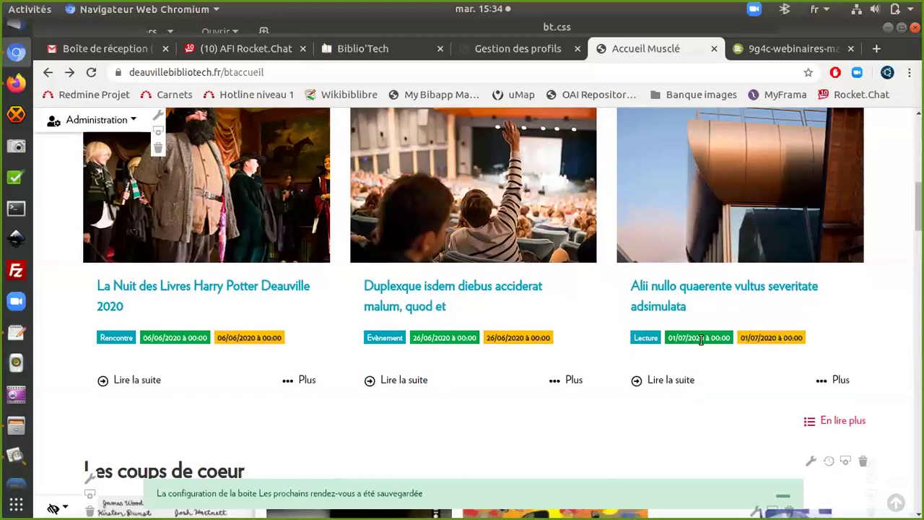
# Step: Open the settings of the "Les prochains rendez-vous" box and examine its list layout, number of documents and content selection
pyautogui.scroll(5, 765, 336)
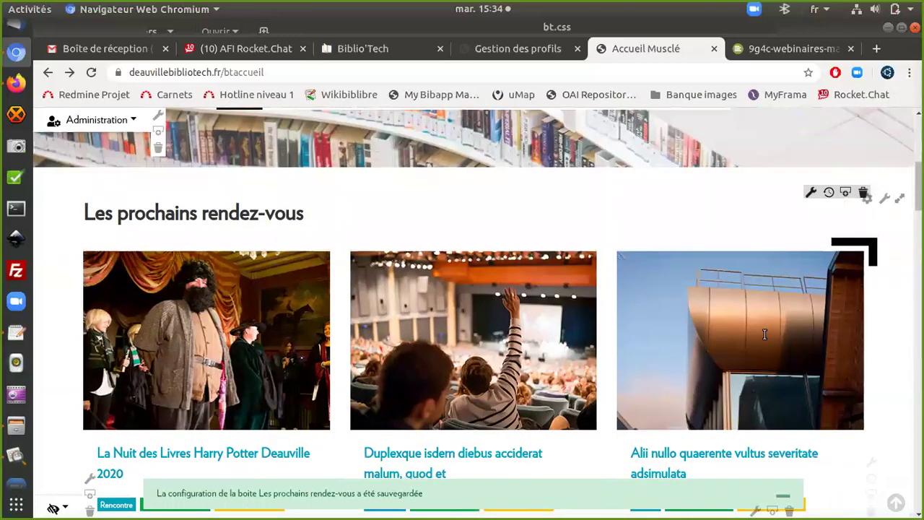
pyautogui.scroll(2, 764, 335)
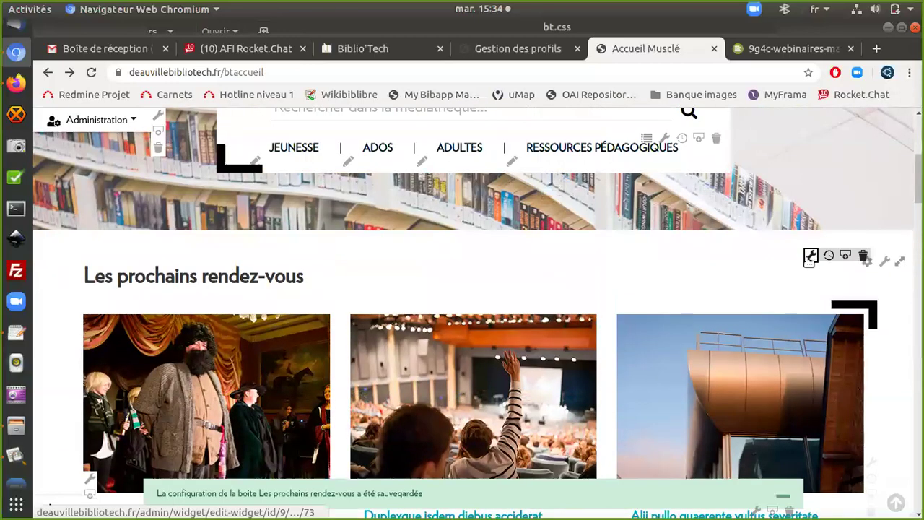
pyautogui.click(810, 256)
pyautogui.click(315, 229)
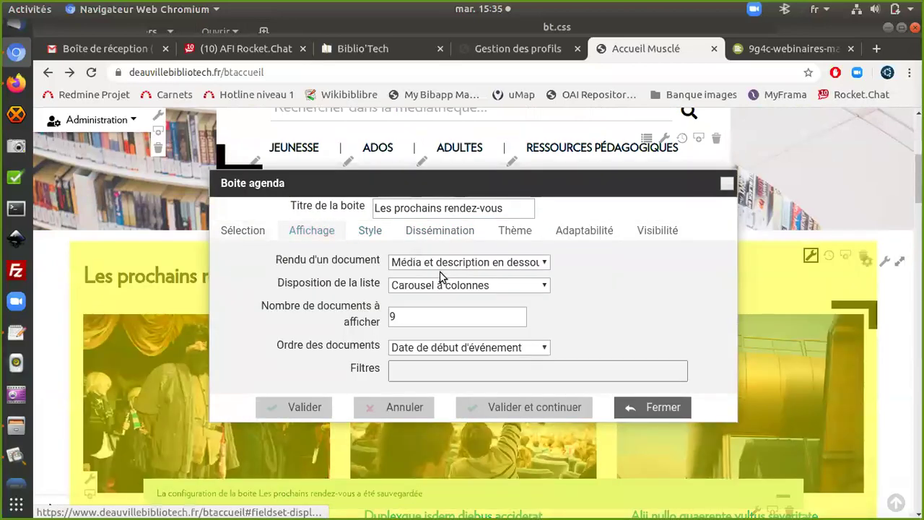
pyautogui.scroll(-3, 365, 267)
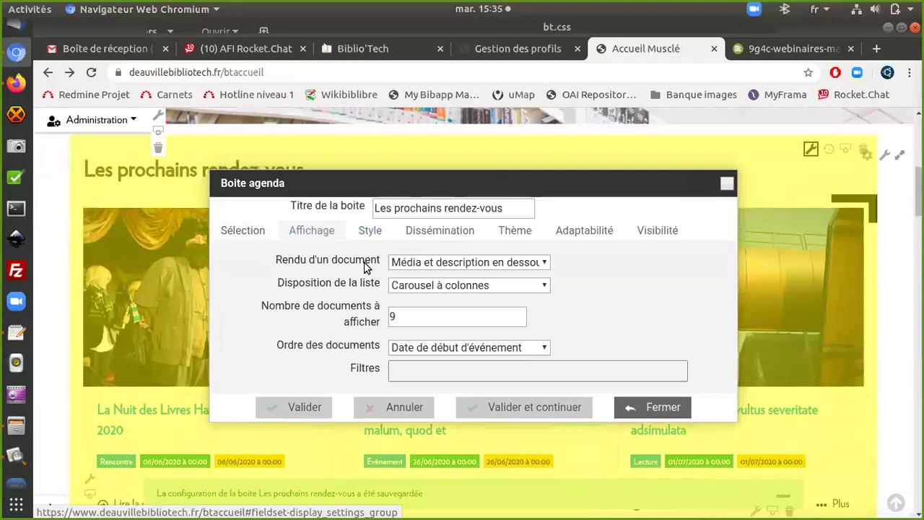
pyautogui.moveTo(281, 283); pyautogui.dragTo(382, 286)
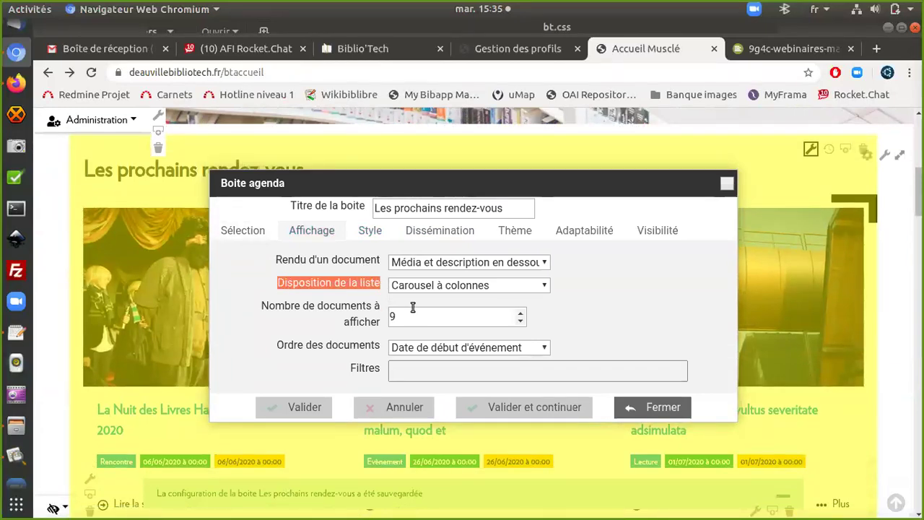
pyautogui.moveTo(417, 318); pyautogui.dragTo(386, 315)
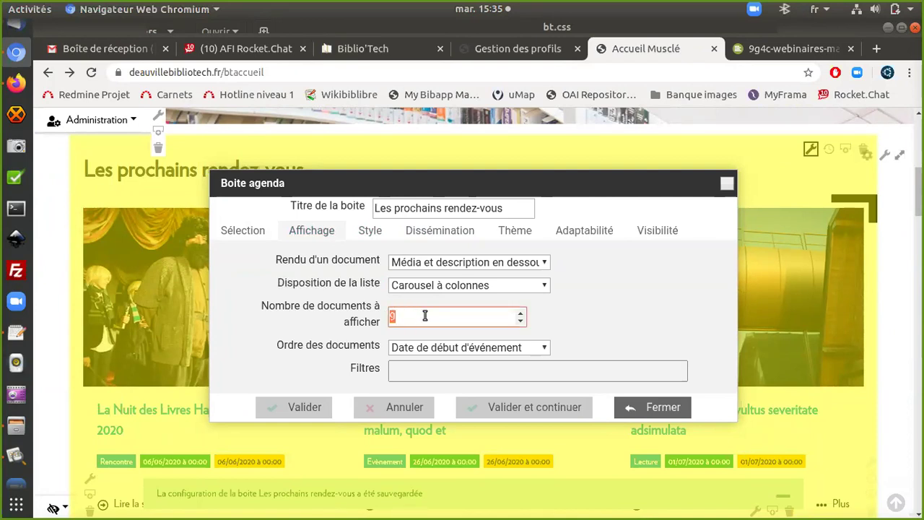
pyautogui.click(246, 231)
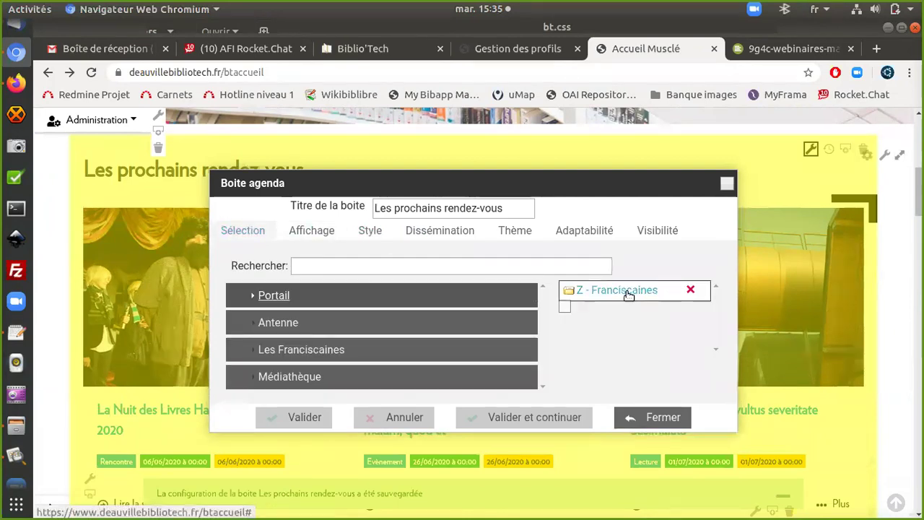
pyautogui.click(315, 230)
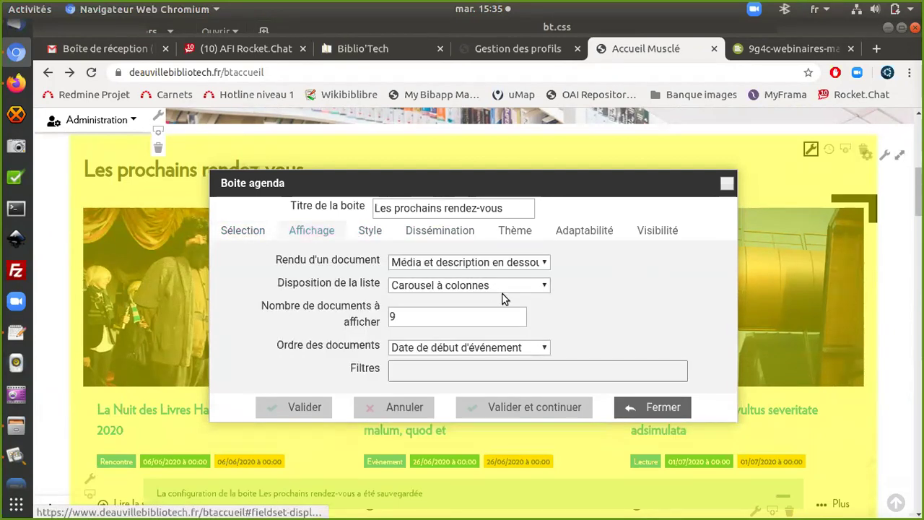
pyautogui.click(244, 232)
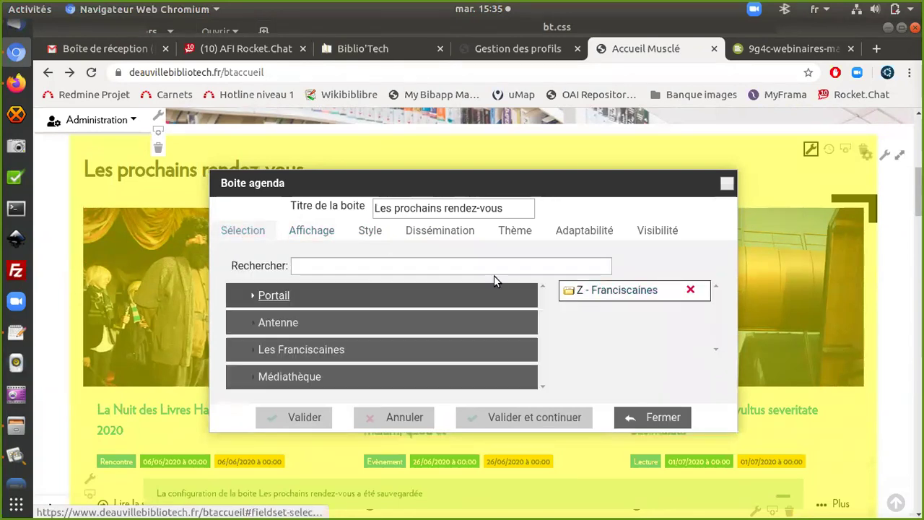
pyautogui.click(312, 229)
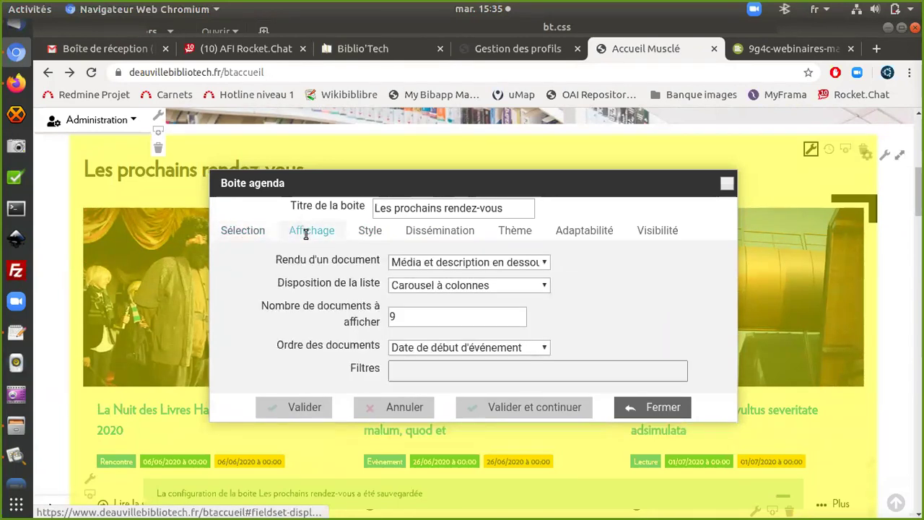
# Step: Set the agenda box's list layout to Carousel, save it and browse through the event slides on the page
pyautogui.click(456, 287)
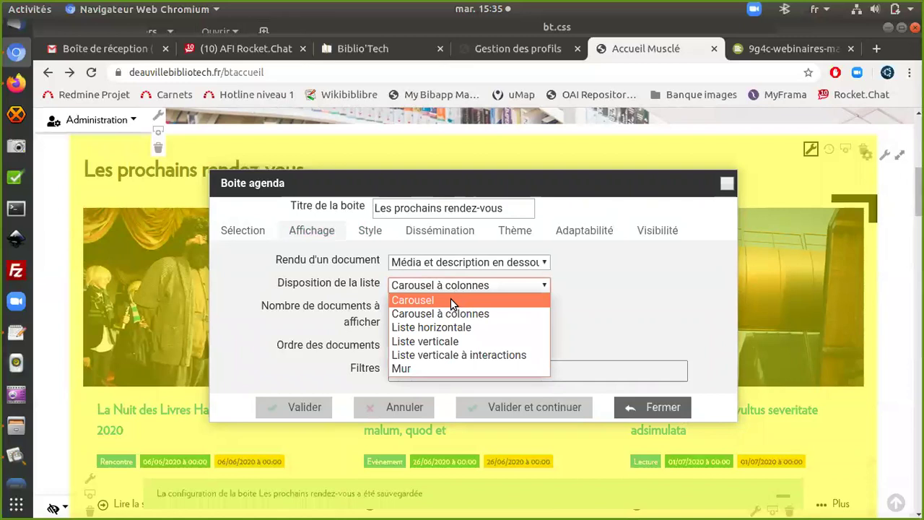
pyautogui.click(451, 299)
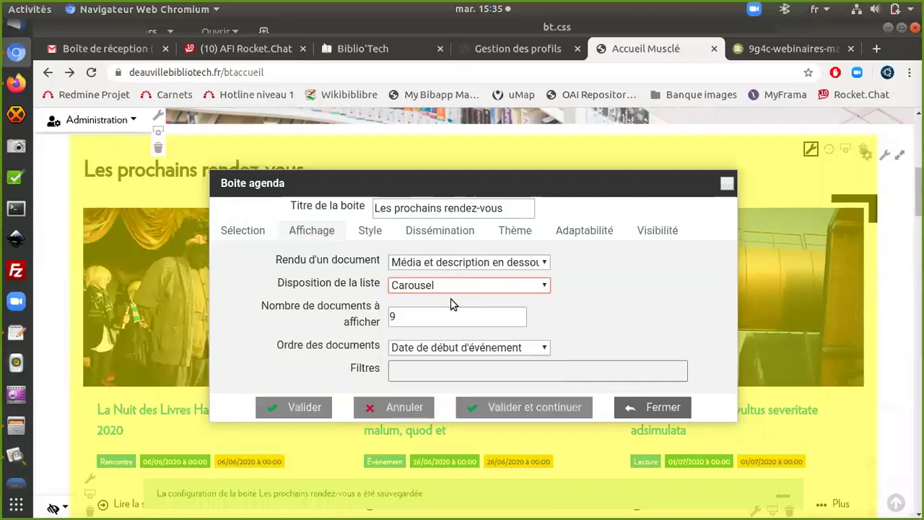
pyautogui.click(307, 408)
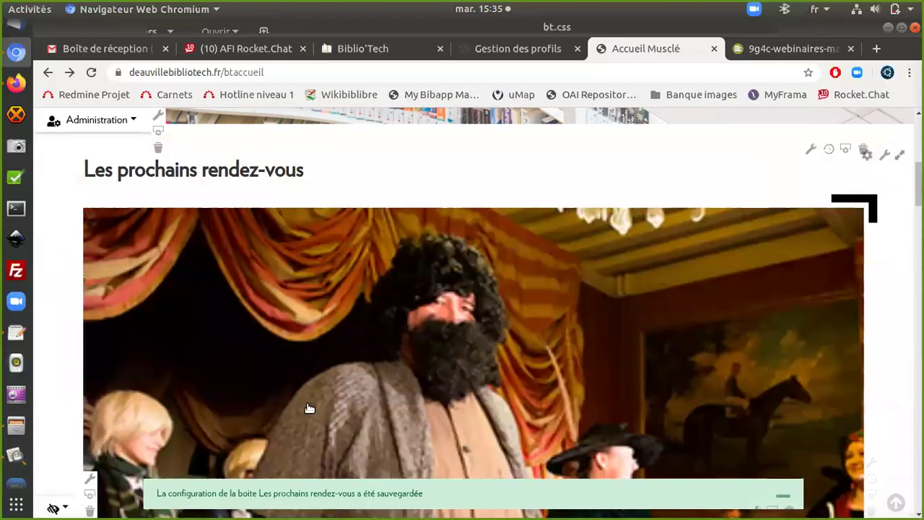
pyautogui.scroll(-5, 309, 408)
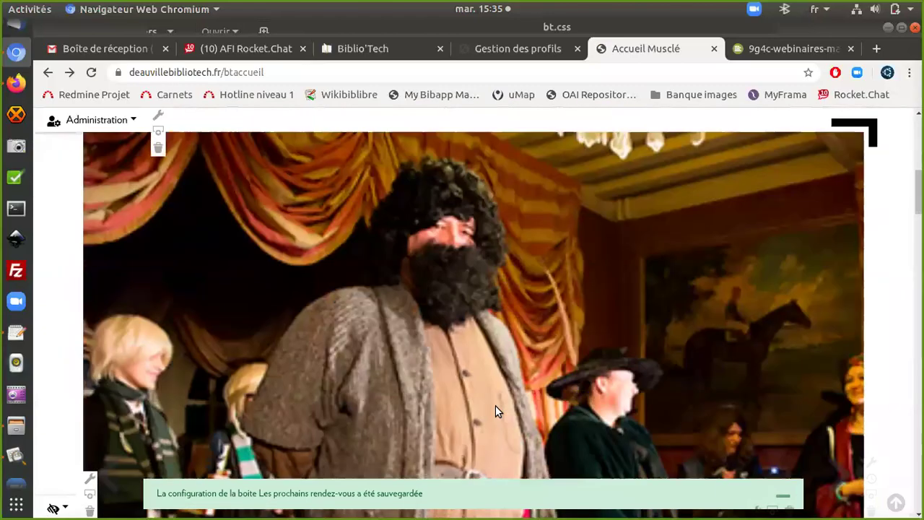
pyautogui.scroll(-5, 495, 408)
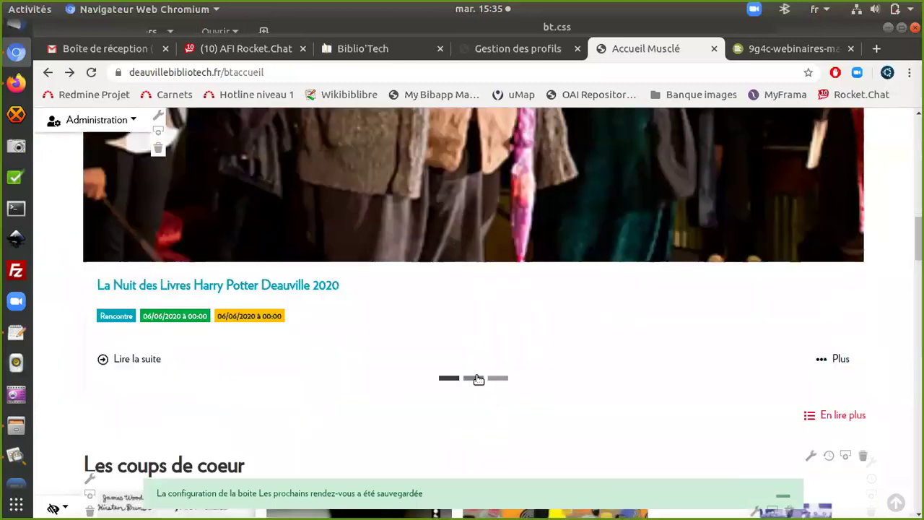
pyautogui.click(478, 378)
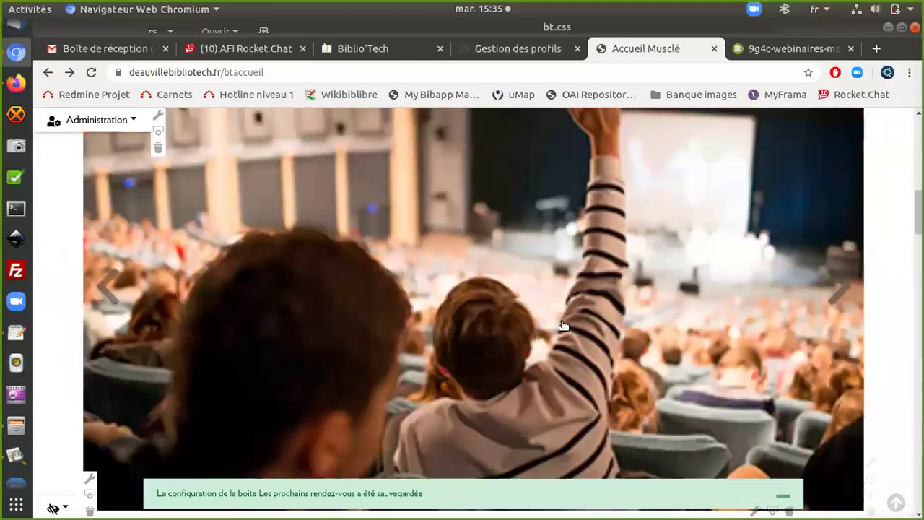
pyautogui.click(840, 289)
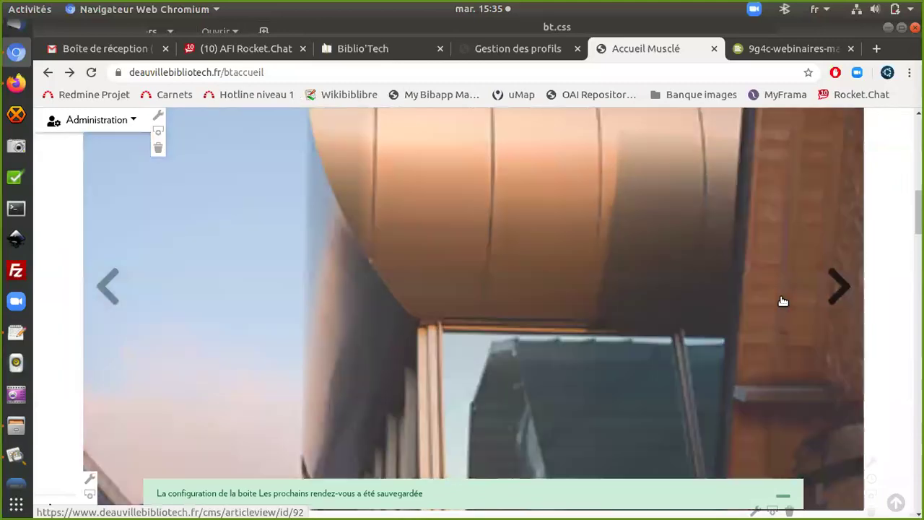
# Step: Change the agenda box's list layout to "Carousel à colonnes", save it and review the event cards in columns
pyautogui.scroll(5, 784, 301)
pyautogui.click(811, 239)
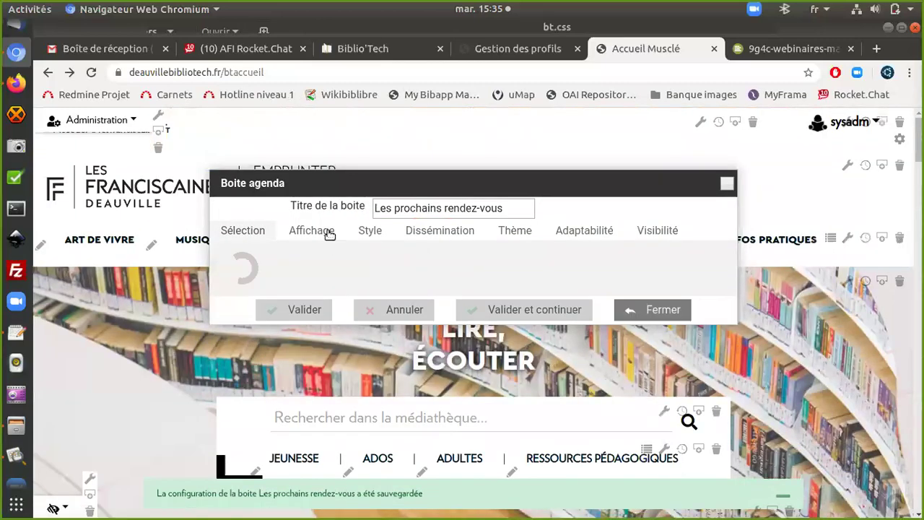
pyautogui.click(329, 233)
pyautogui.click(422, 261)
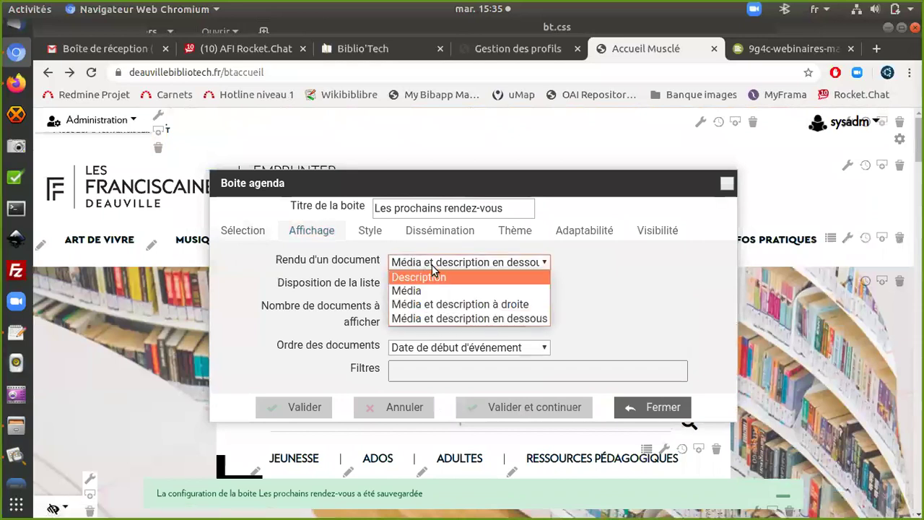
pyautogui.click(432, 266)
pyautogui.click(442, 288)
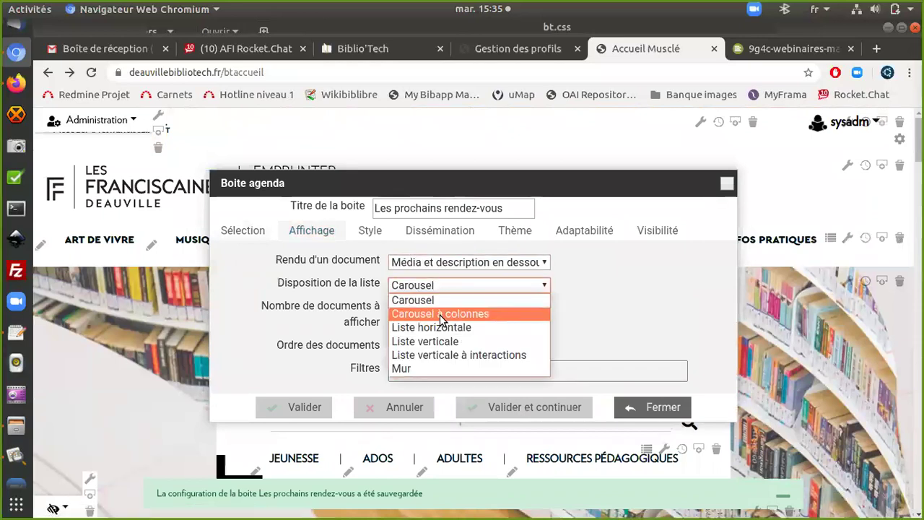
pyautogui.click(442, 314)
pyautogui.click(307, 404)
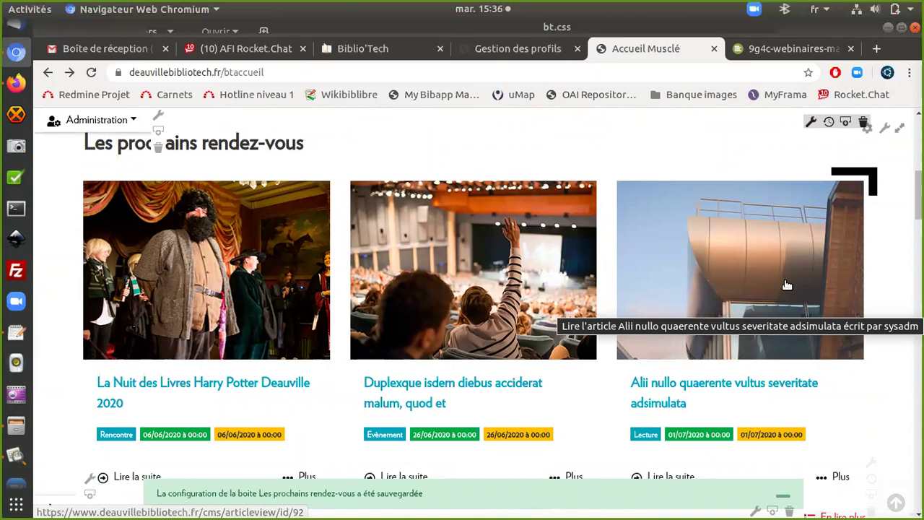
pyautogui.scroll(2, 787, 295)
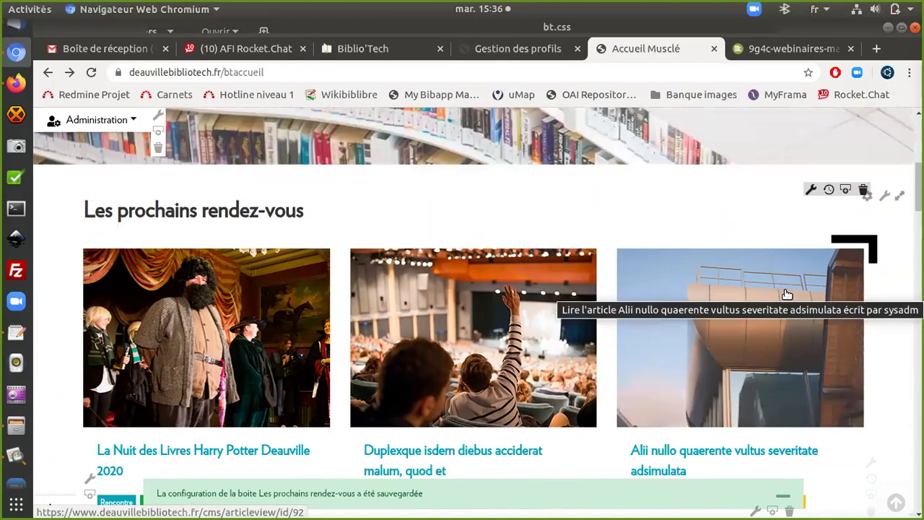
pyautogui.scroll(-2, 787, 296)
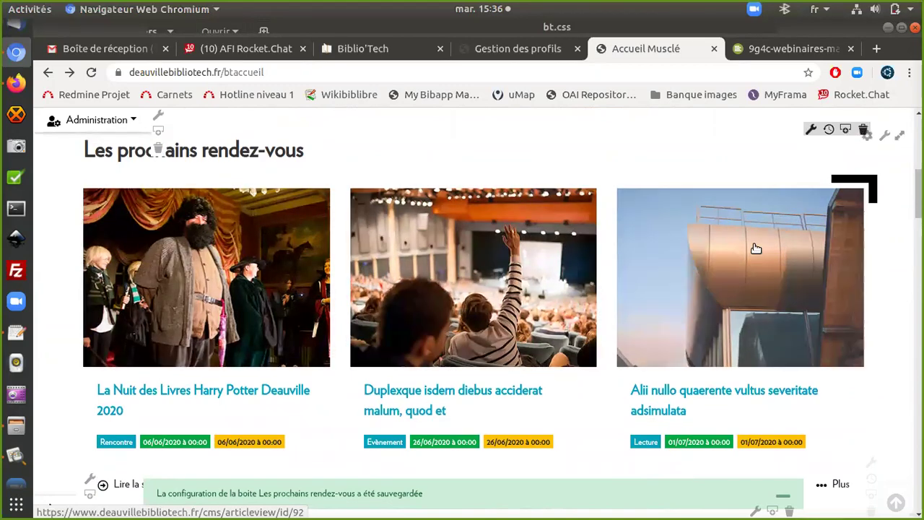
pyautogui.scroll(2, 755, 248)
pyautogui.scroll(-4, 751, 245)
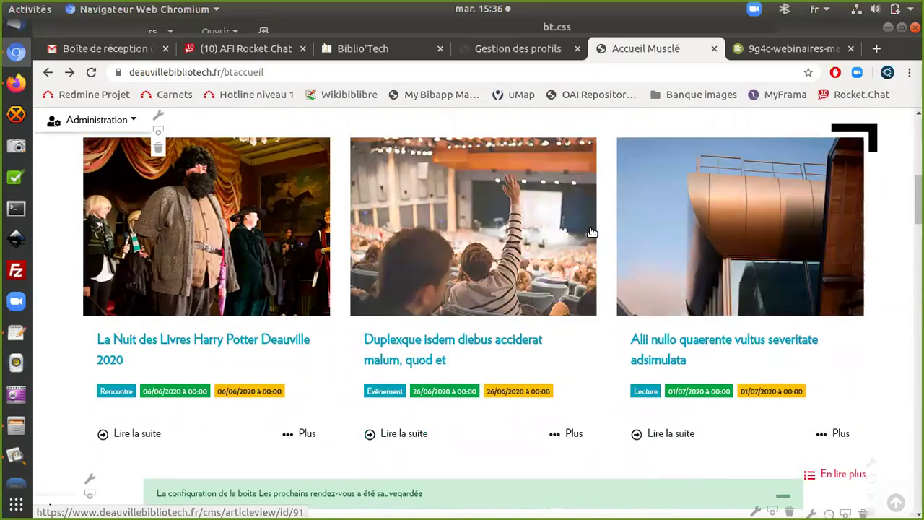
pyautogui.scroll(1, 611, 238)
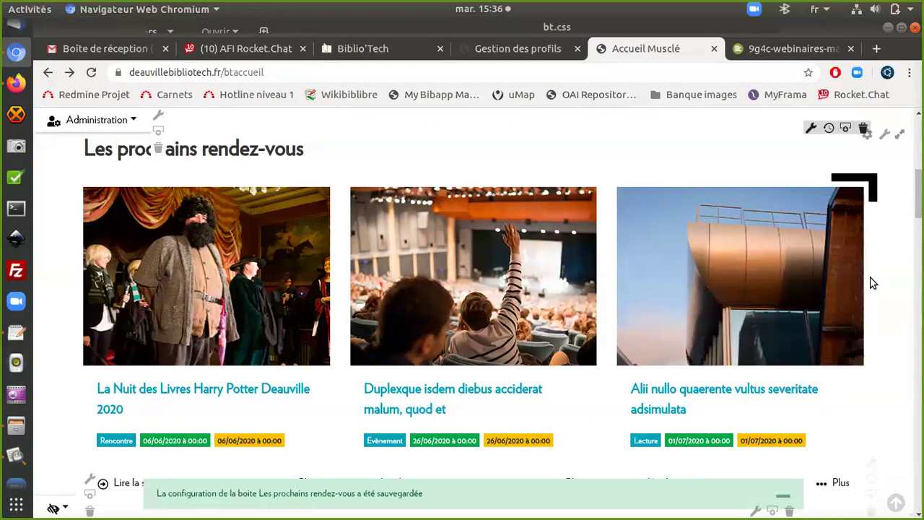
# Step: Set the list layout of the "Les prochains rendez-vous" box to "Liste horizontale" and save the box
pyautogui.scroll(5, 870, 283)
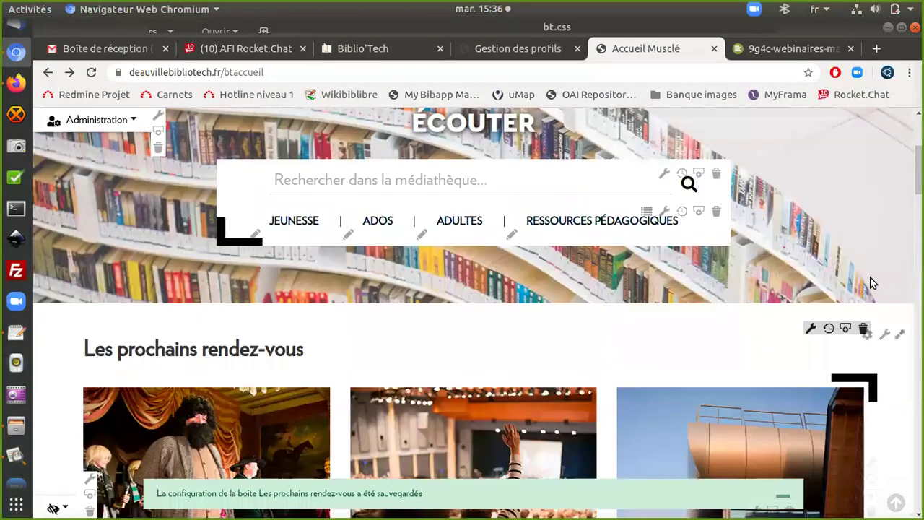
pyautogui.scroll(-1, 871, 278)
pyautogui.click(812, 286)
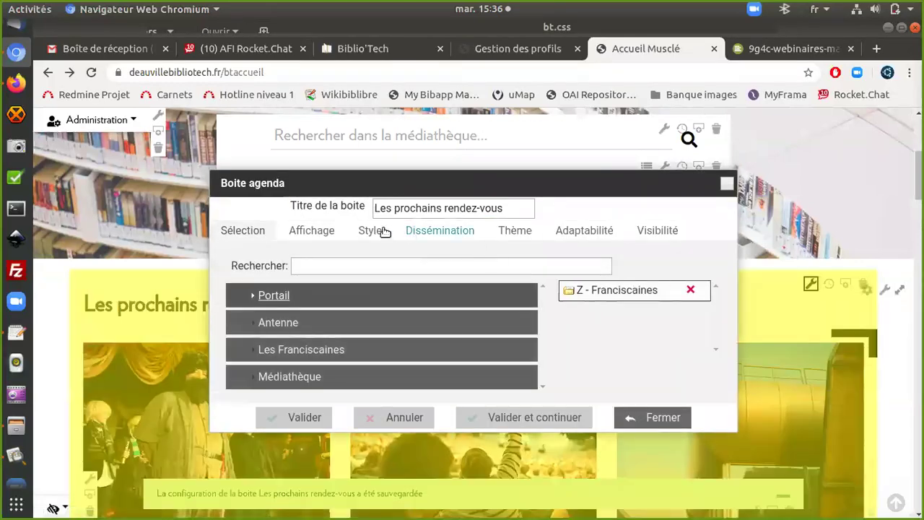
pyautogui.click(319, 231)
pyautogui.click(446, 286)
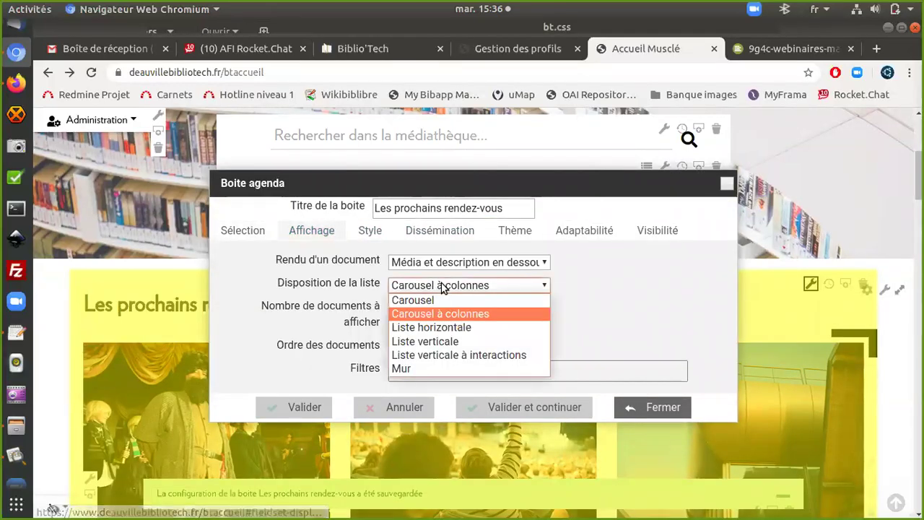
pyautogui.click(444, 327)
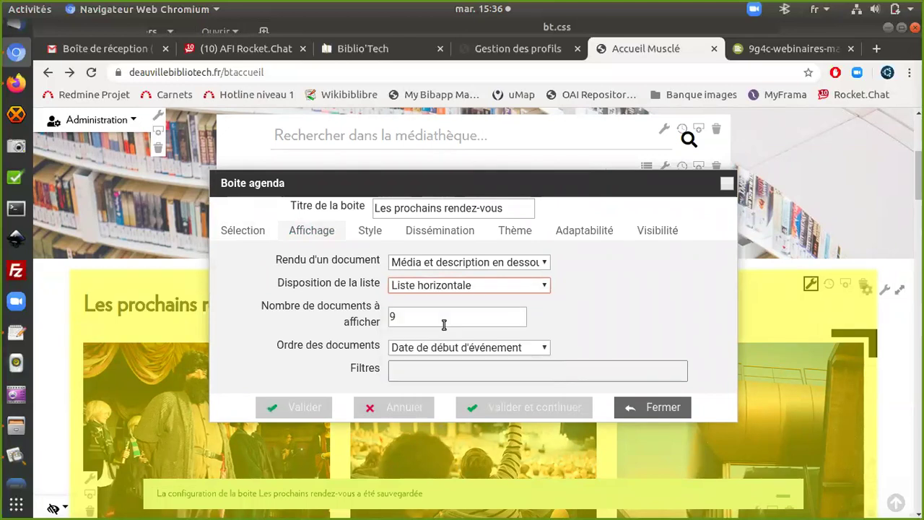
pyautogui.scroll(-3, 291, 292)
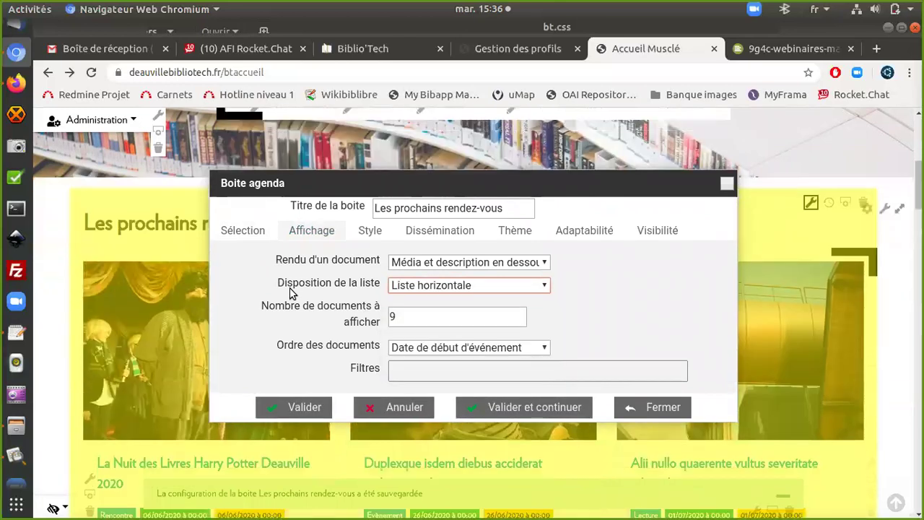
pyautogui.click(301, 409)
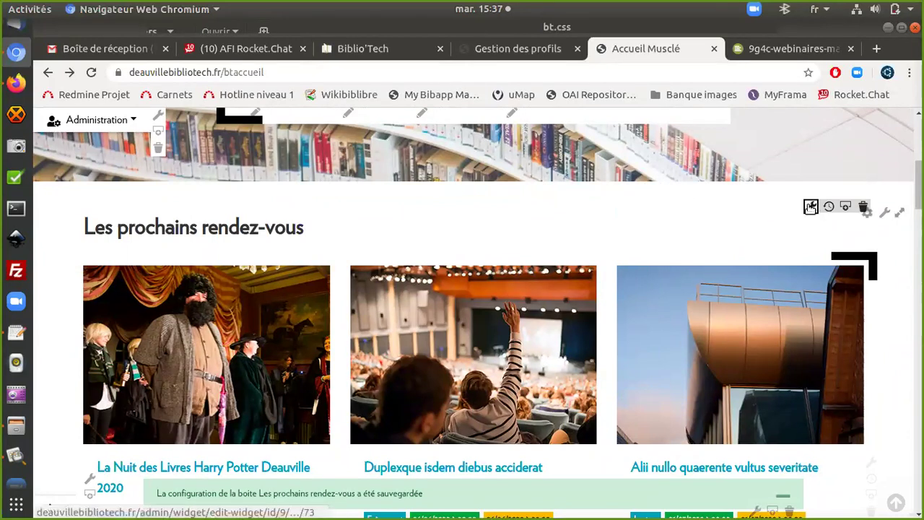
pyautogui.click(810, 207)
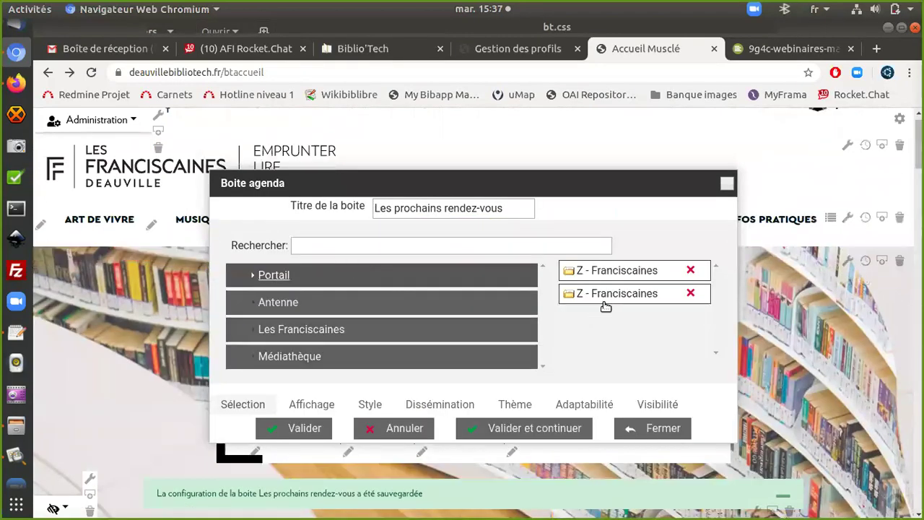
pyautogui.click(691, 271)
pyautogui.click(691, 295)
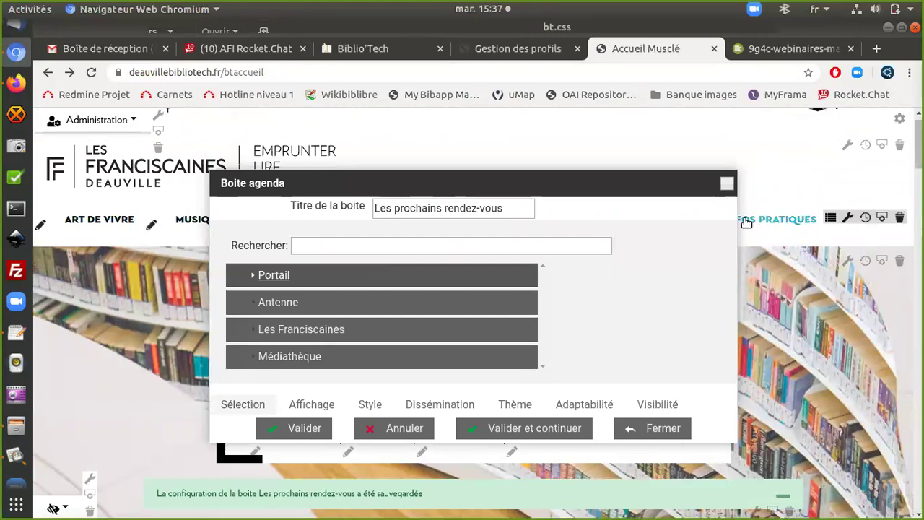
pyautogui.click(726, 183)
# Step: Change the agenda box's list layout to "Liste verticale", save it and review the event display on the page
pyautogui.scroll(-3, 791, 202)
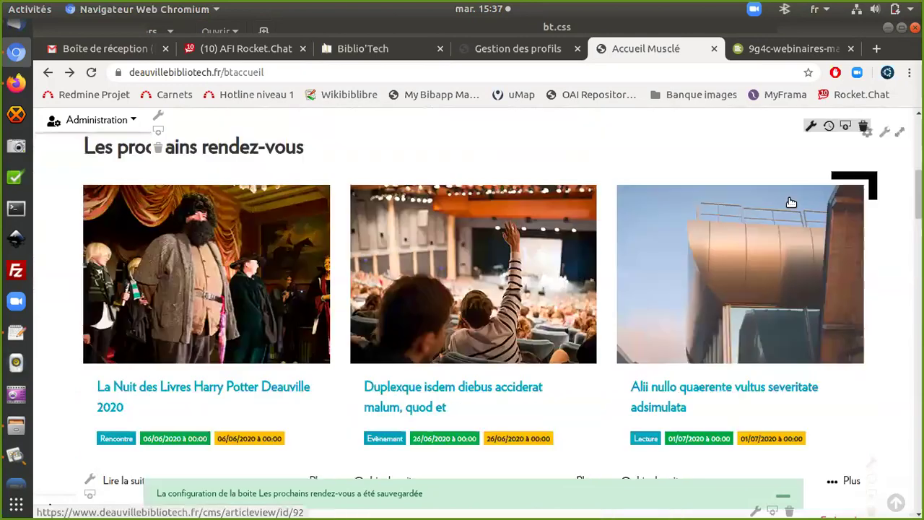
pyautogui.scroll(1, 810, 206)
pyautogui.click(810, 206)
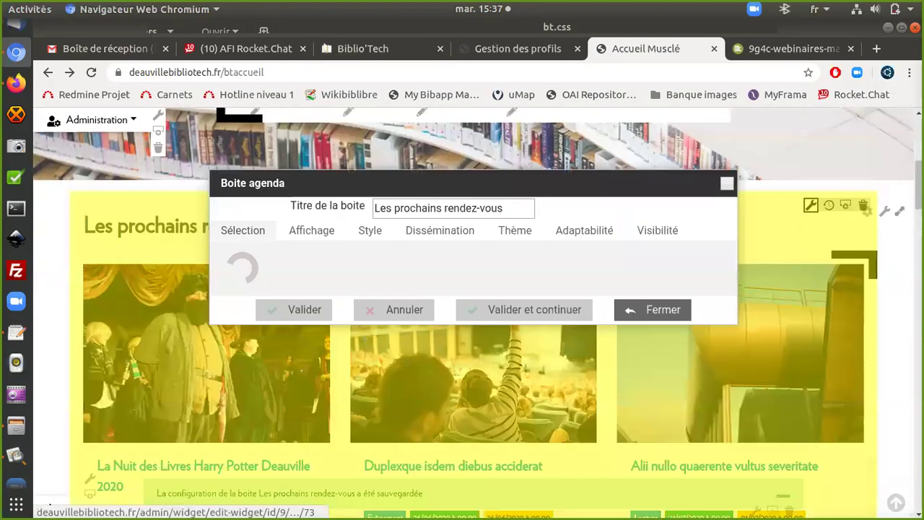
pyautogui.click(329, 230)
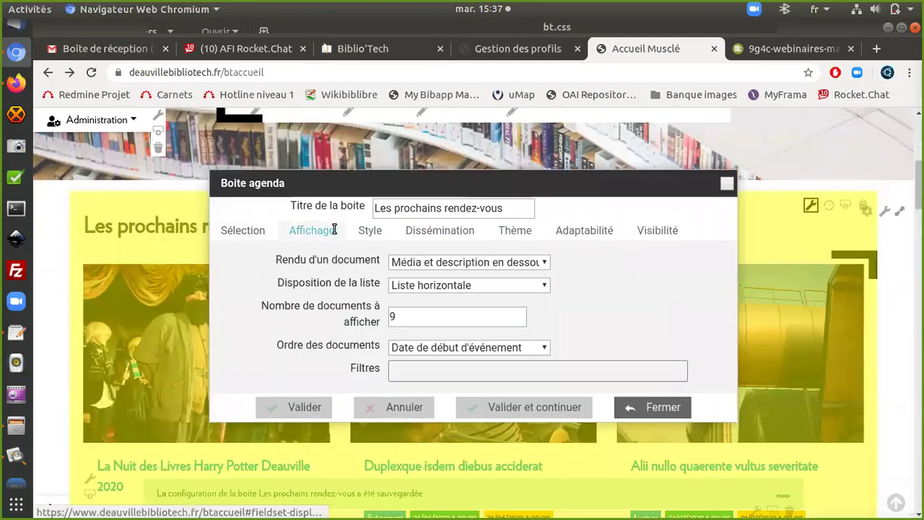
pyautogui.click(462, 284)
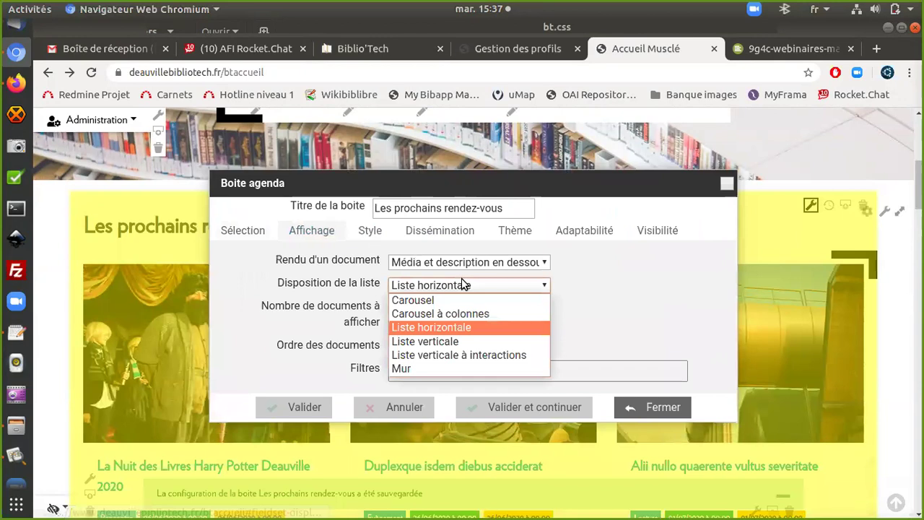
pyautogui.click(455, 341)
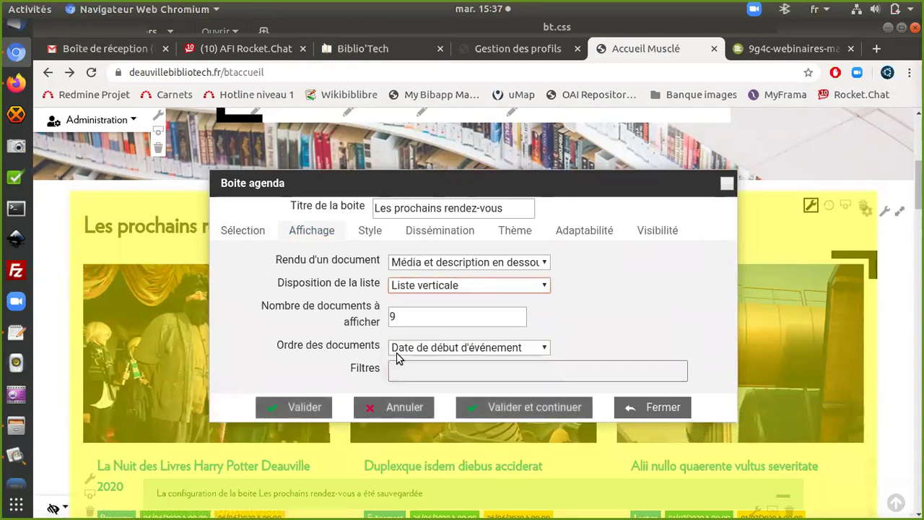
pyautogui.click(306, 408)
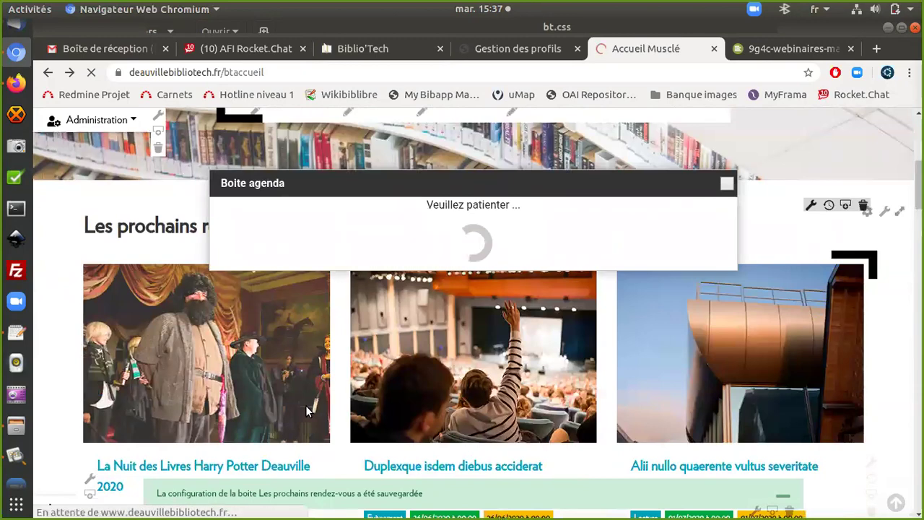
pyautogui.scroll(-16, 308, 409)
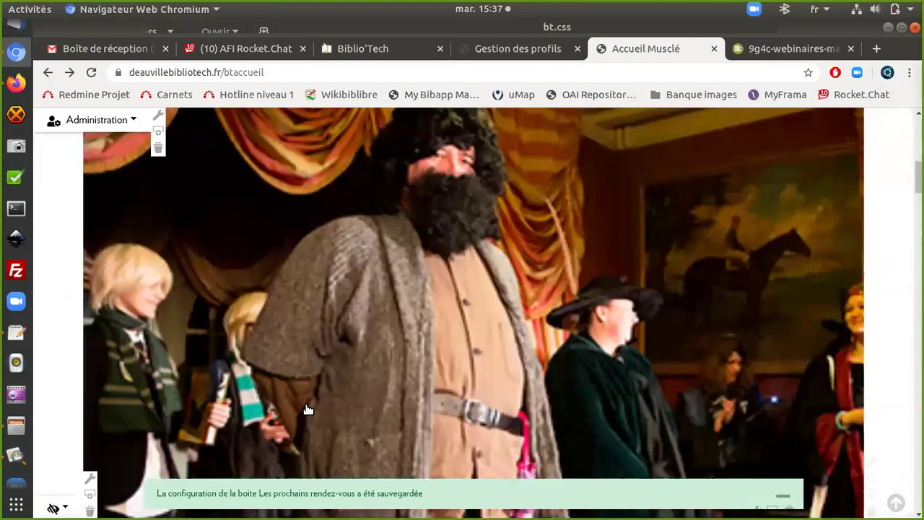
pyautogui.scroll(11, 307, 410)
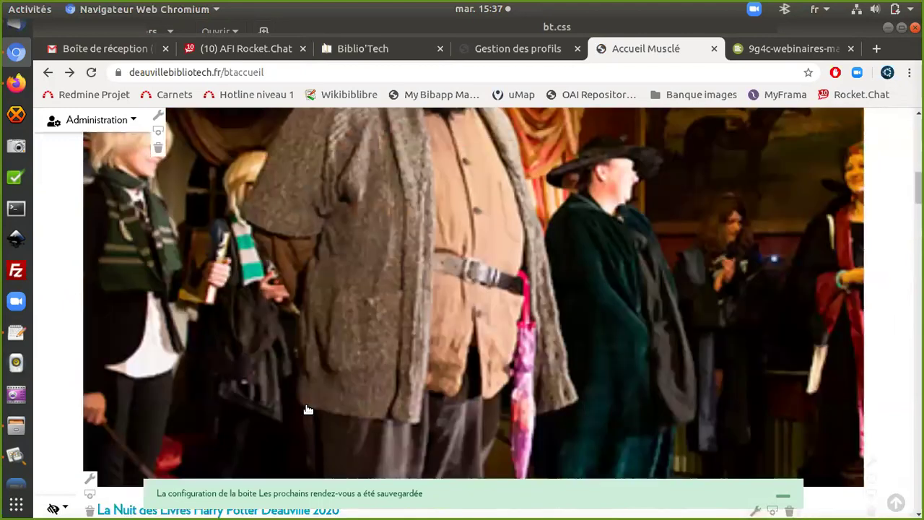
pyautogui.scroll(5, 308, 410)
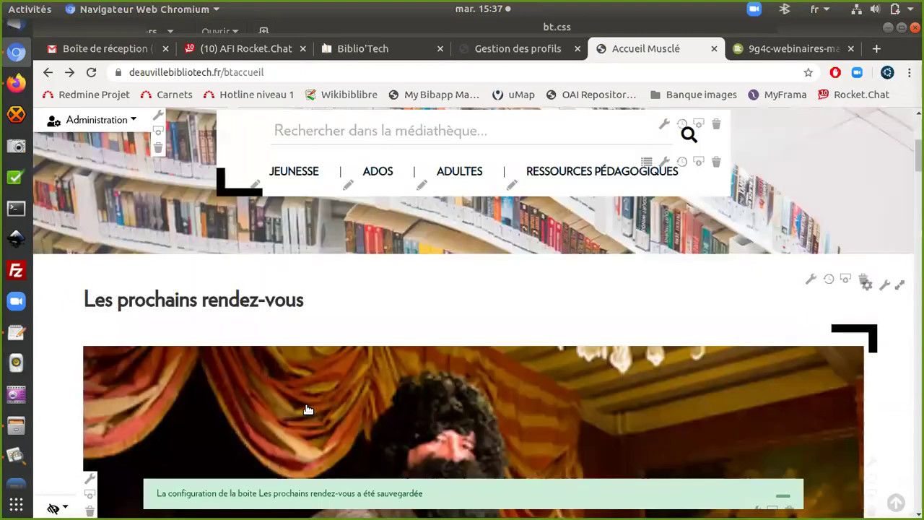
# Step: Set the document rendering of the "Les prochains rendez-vous" box to "Média et description à droite" and save the box
pyautogui.click(811, 282)
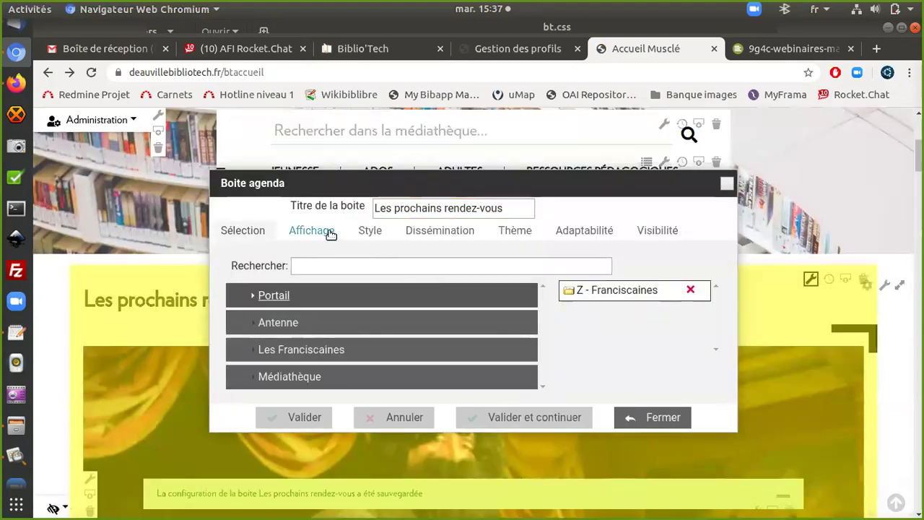
pyautogui.click(330, 233)
pyautogui.click(435, 265)
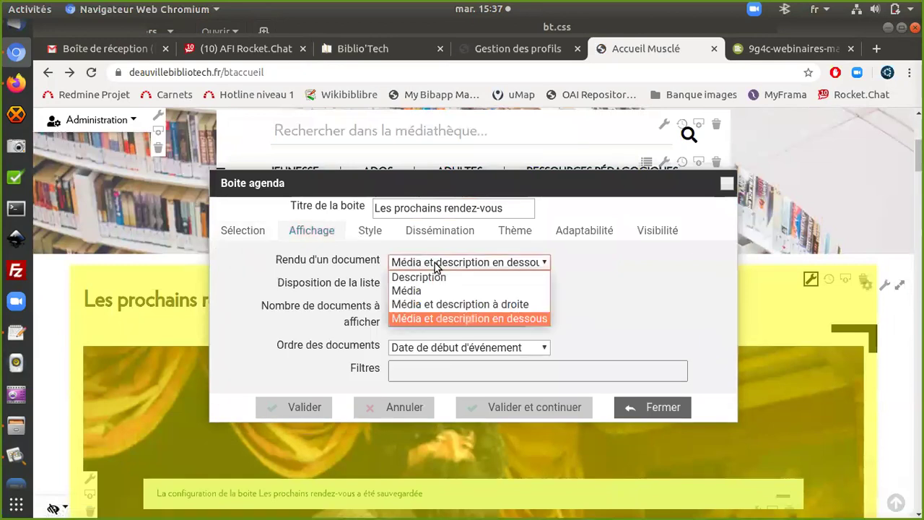
pyautogui.click(435, 305)
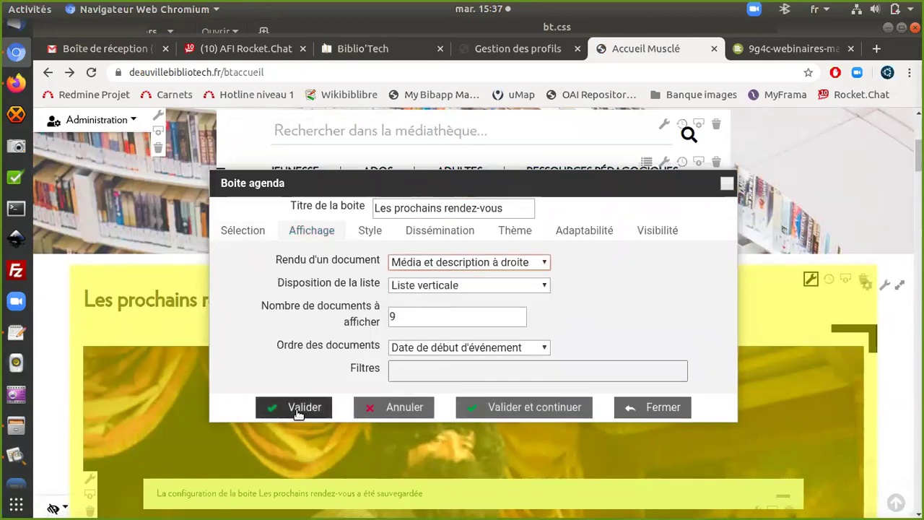
pyautogui.click(297, 408)
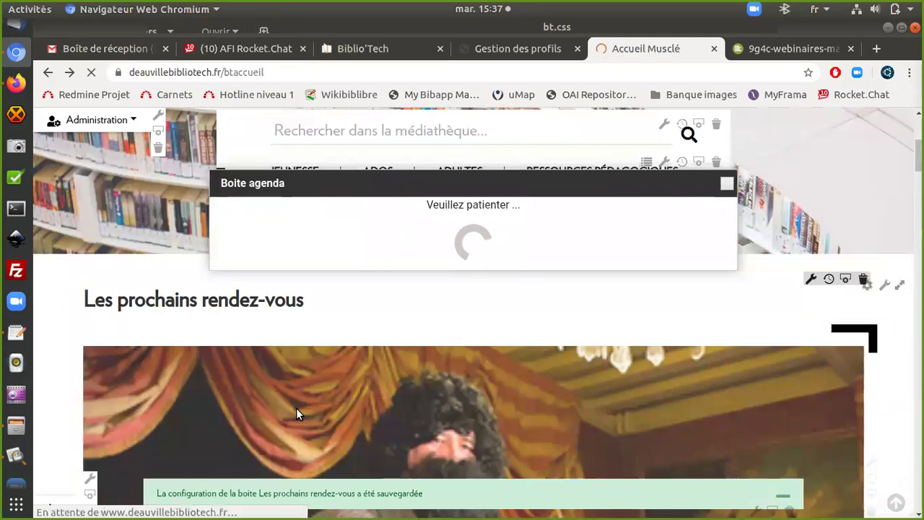
# Step: Examine how the vertical event list arranges each event's image, title, dates and links
pyautogui.scroll(-4, 297, 411)
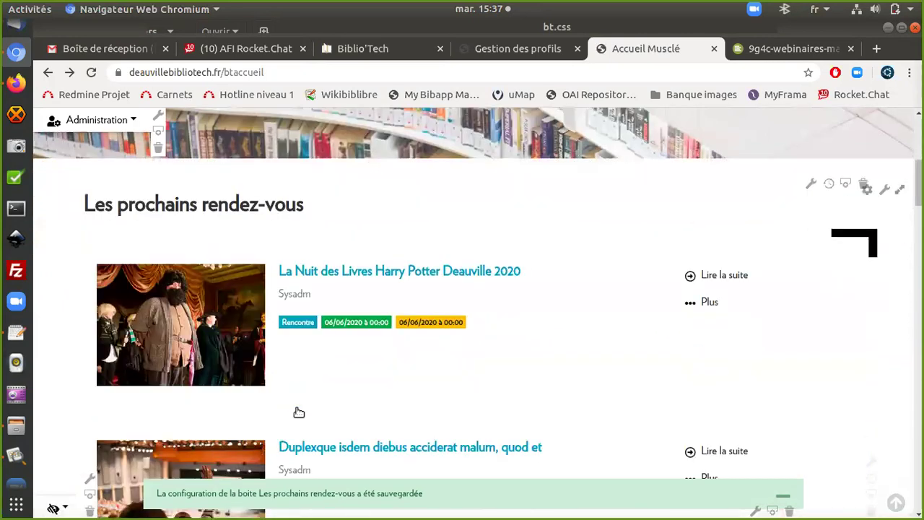
pyautogui.scroll(-7, 299, 411)
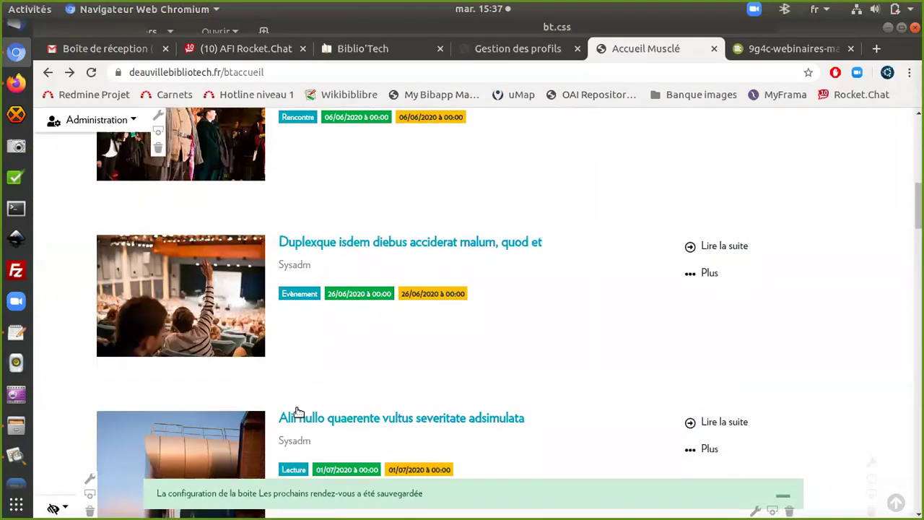
pyautogui.scroll(-2, 299, 412)
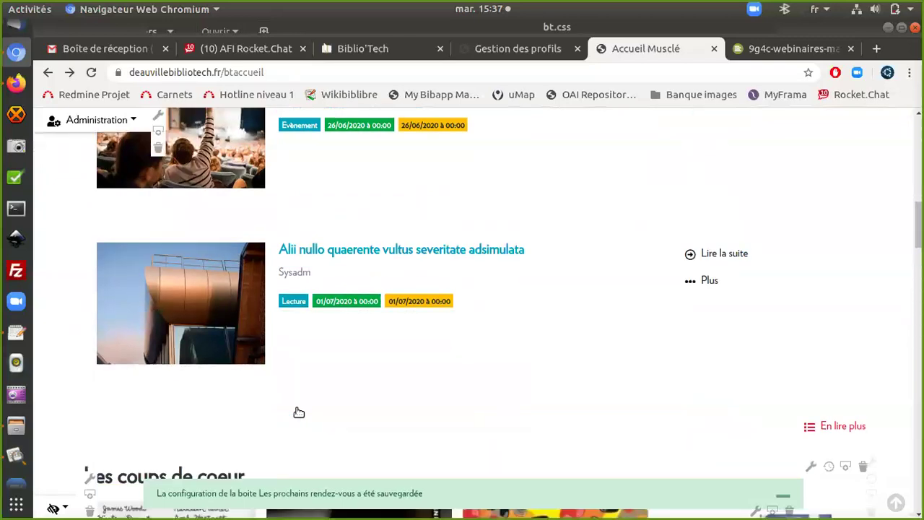
pyautogui.scroll(5, 299, 412)
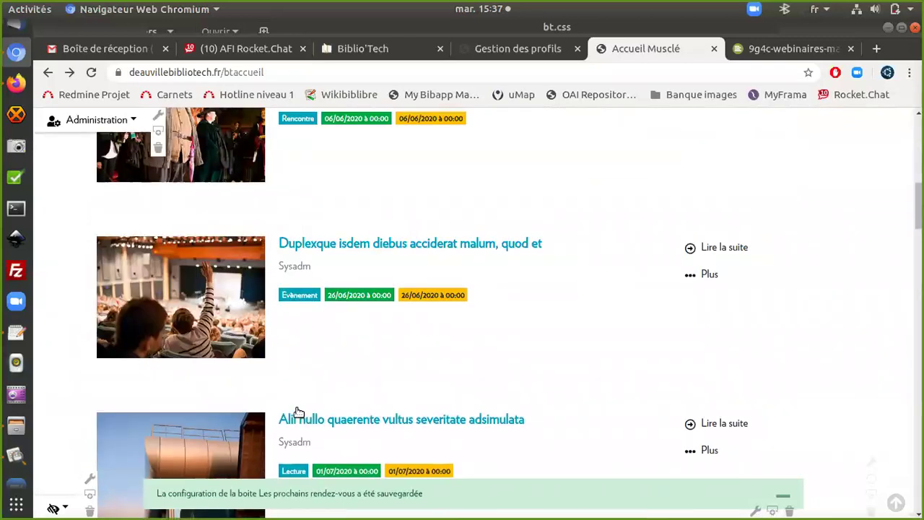
pyautogui.scroll(2, 298, 413)
pyautogui.scroll(4, 385, 309)
pyautogui.scroll(-10, 384, 309)
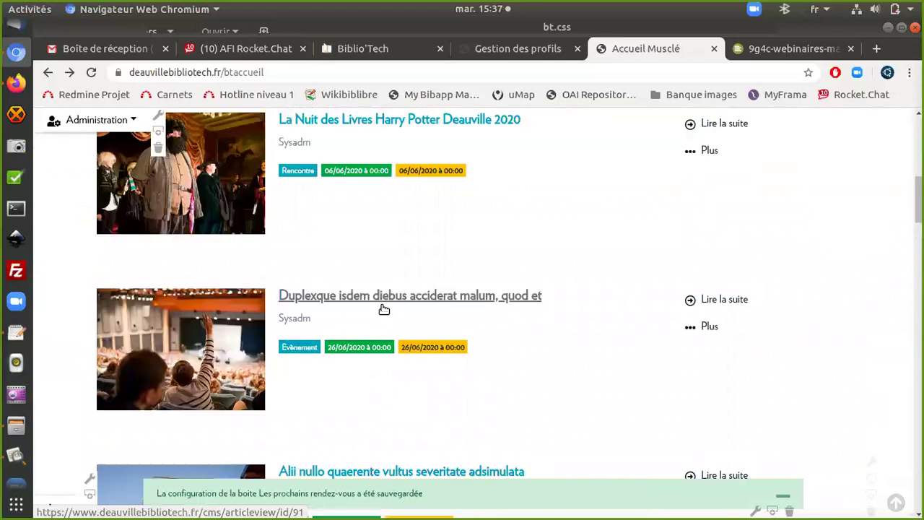
pyautogui.scroll(1, 384, 309)
# Step: Set the agenda box to the "Carousel à colonnes" layout with "Média et description en dessous" rendering, save it and review the event cards
pyautogui.scroll(6, 384, 309)
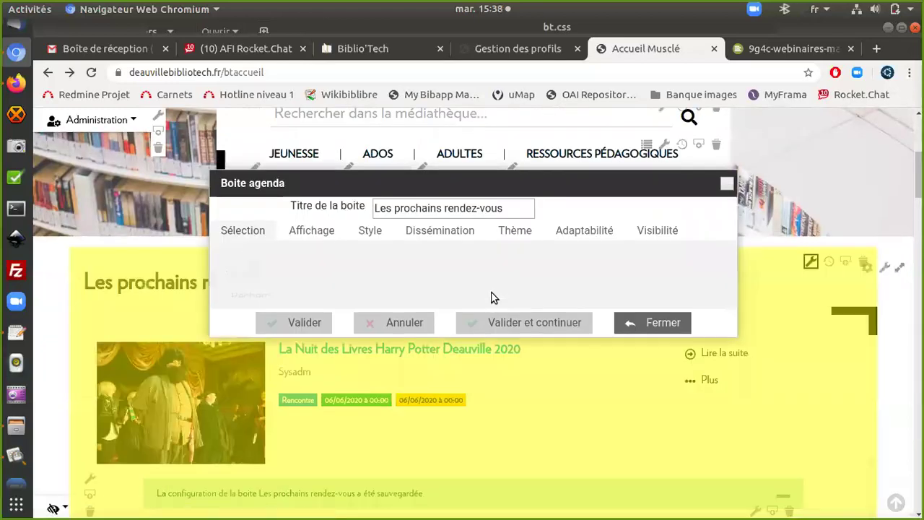
pyautogui.click(311, 230)
pyautogui.click(437, 286)
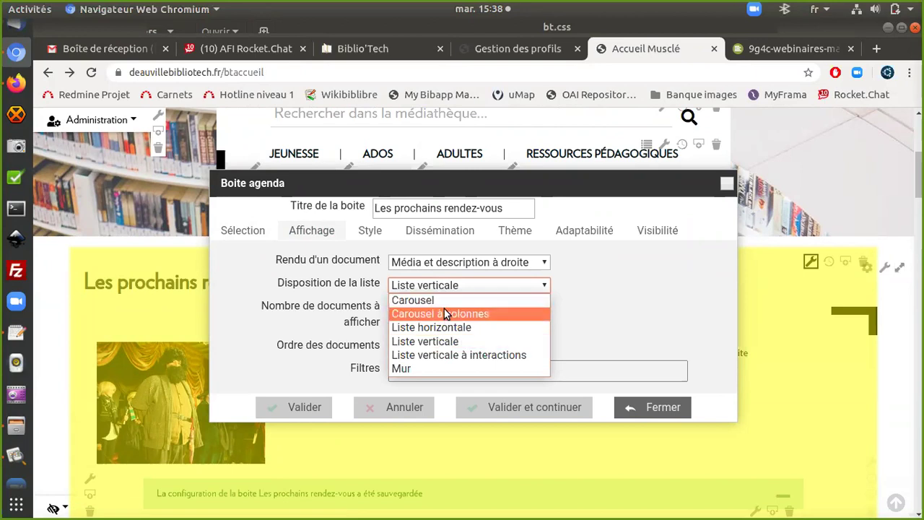
pyautogui.click(444, 314)
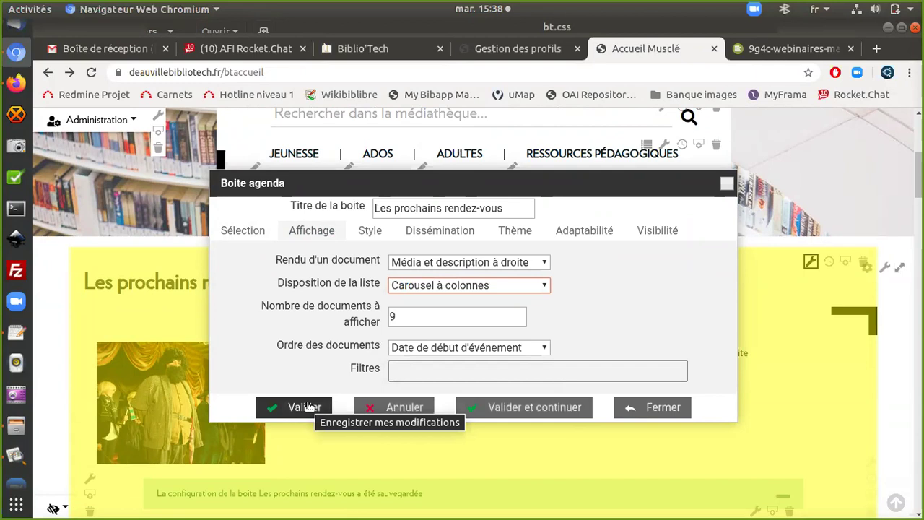
pyautogui.click(440, 263)
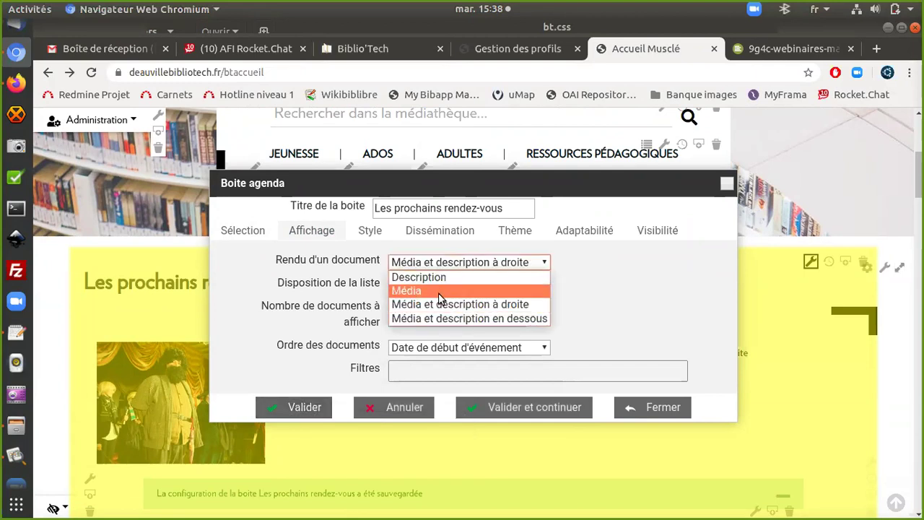
pyautogui.click(442, 318)
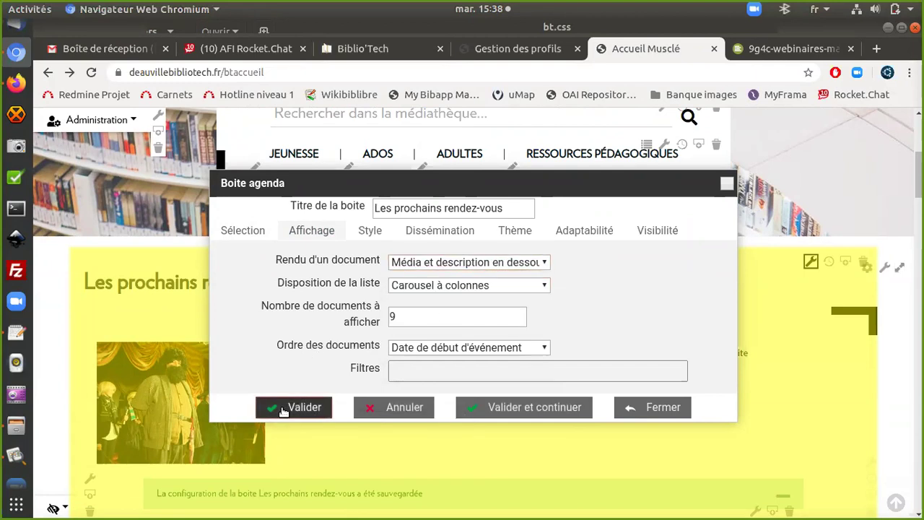
pyautogui.click(283, 409)
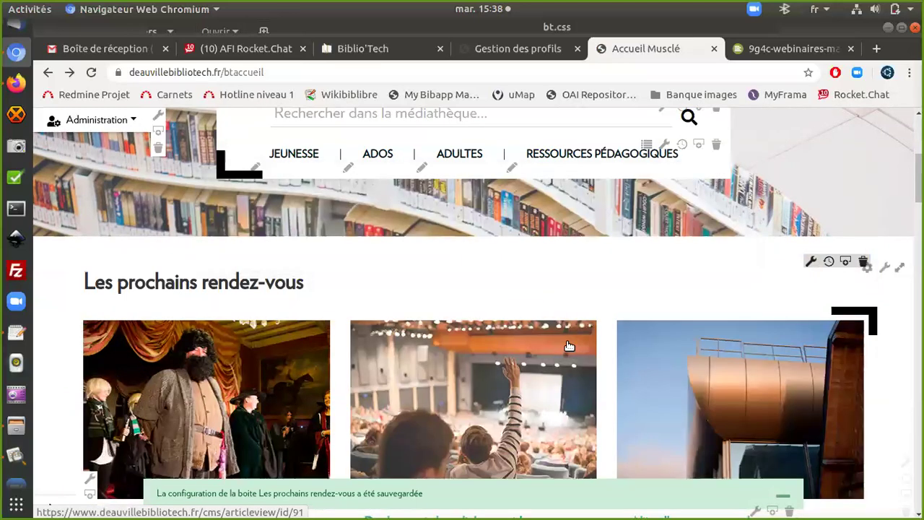
pyautogui.scroll(-3, 569, 346)
pyautogui.scroll(-1, 570, 346)
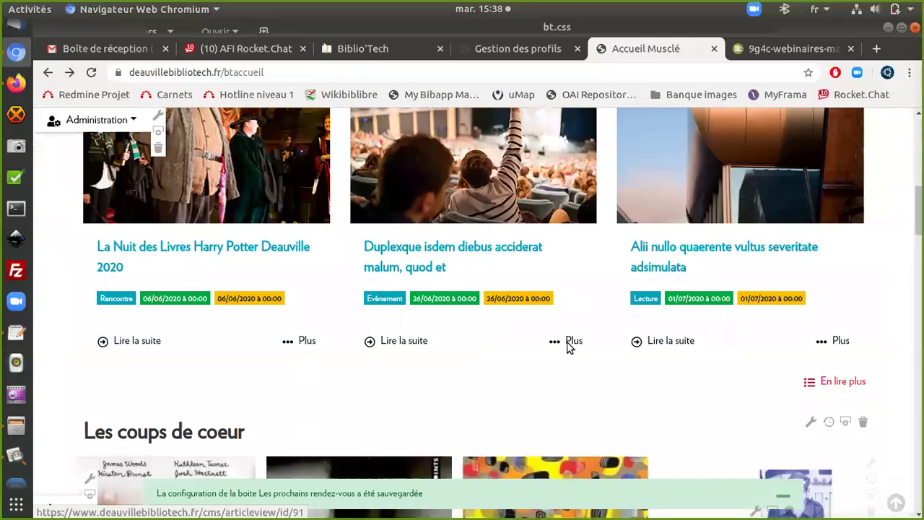
# Step: Change the agenda box's list layout to "Liste verticale à interactions", save it and review the events on the page
pyautogui.scroll(3, 570, 346)
pyautogui.click(810, 159)
pyautogui.click(322, 225)
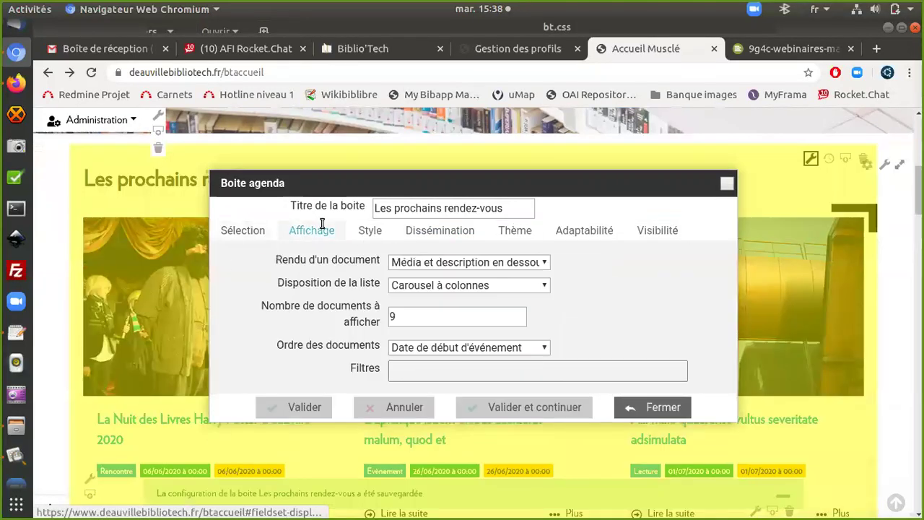
pyautogui.click(467, 286)
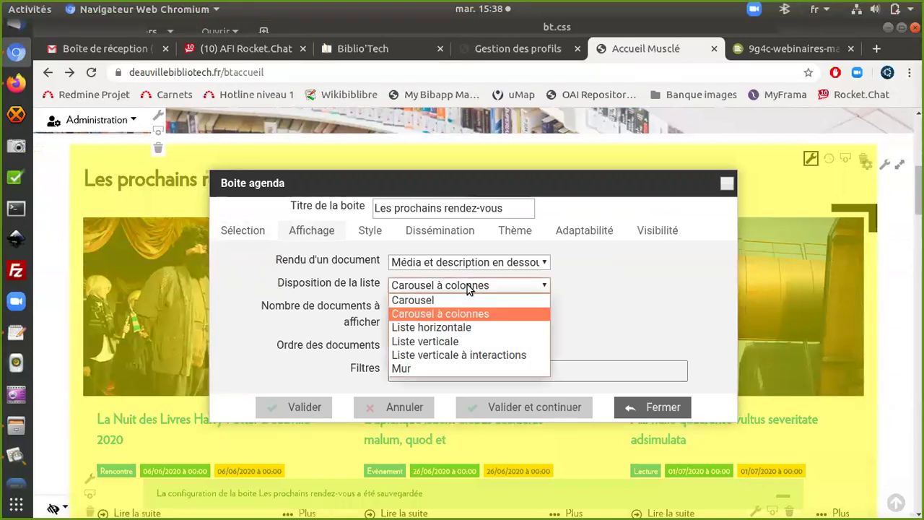
pyautogui.click(460, 355)
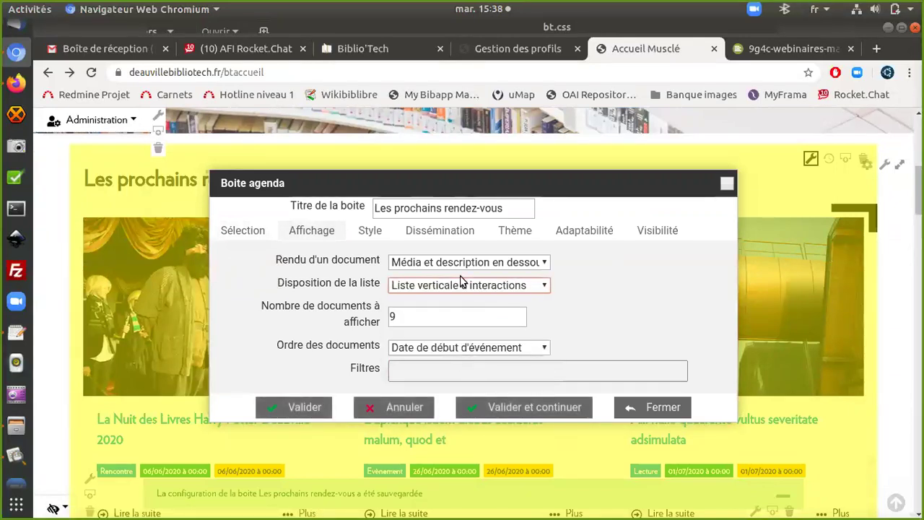
pyautogui.click(460, 263)
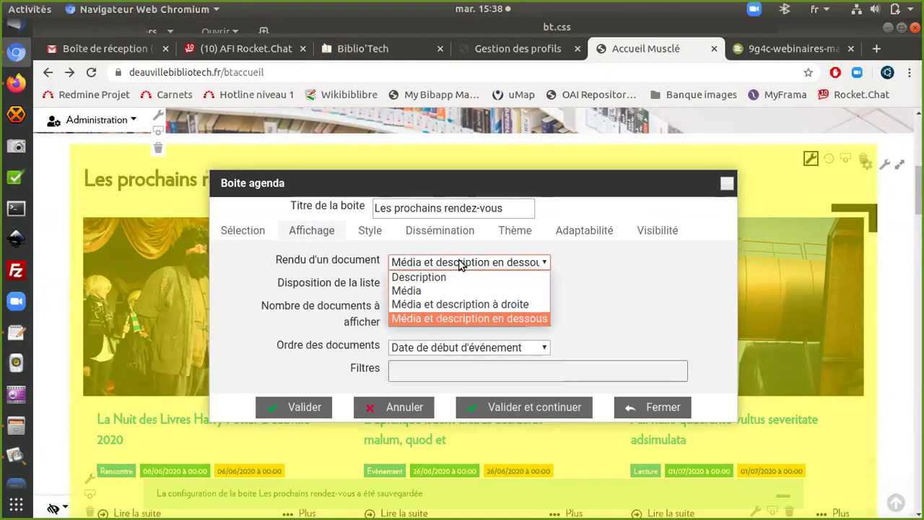
pyautogui.click(460, 263)
pyautogui.click(310, 408)
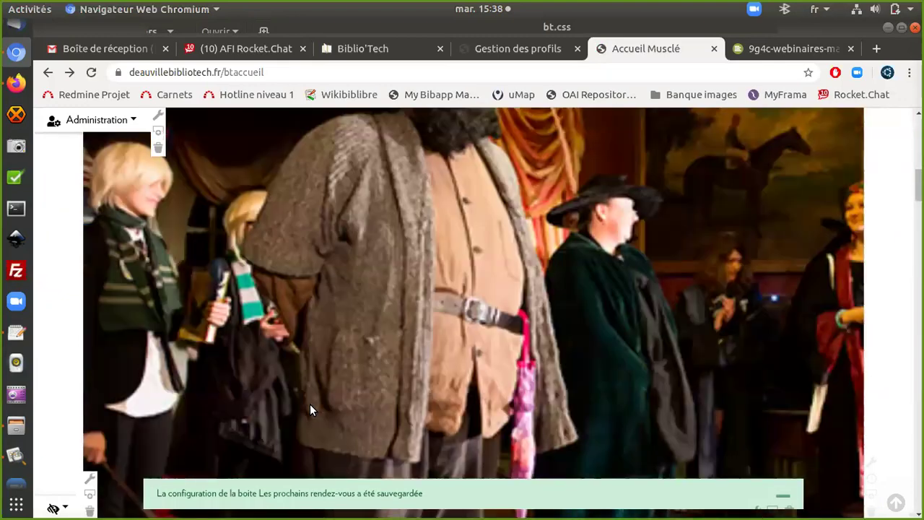
pyautogui.scroll(-15, 310, 406)
pyautogui.scroll(-3, 310, 407)
pyautogui.scroll(10, 311, 408)
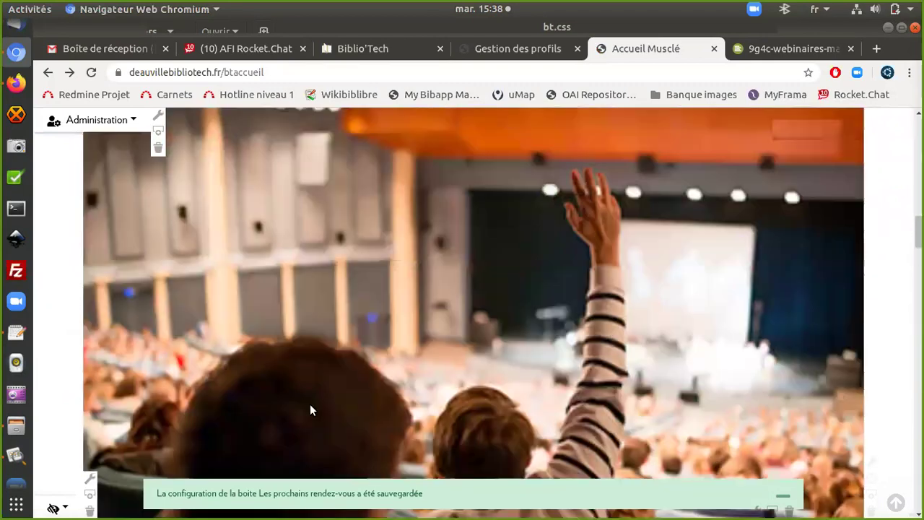
# Step: Open the display settings of the "Les prochains rendez-vous" box and expand its lists of active and available filters
pyautogui.scroll(10, 310, 408)
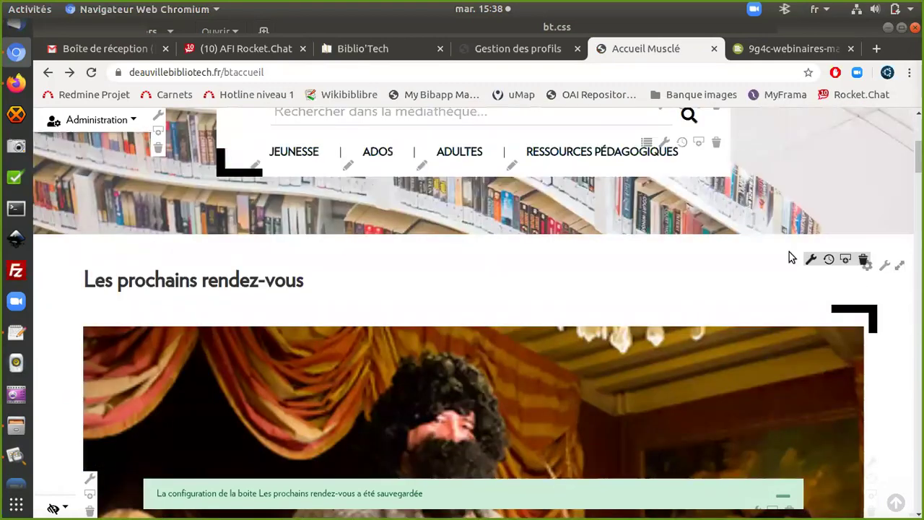
pyautogui.click(810, 260)
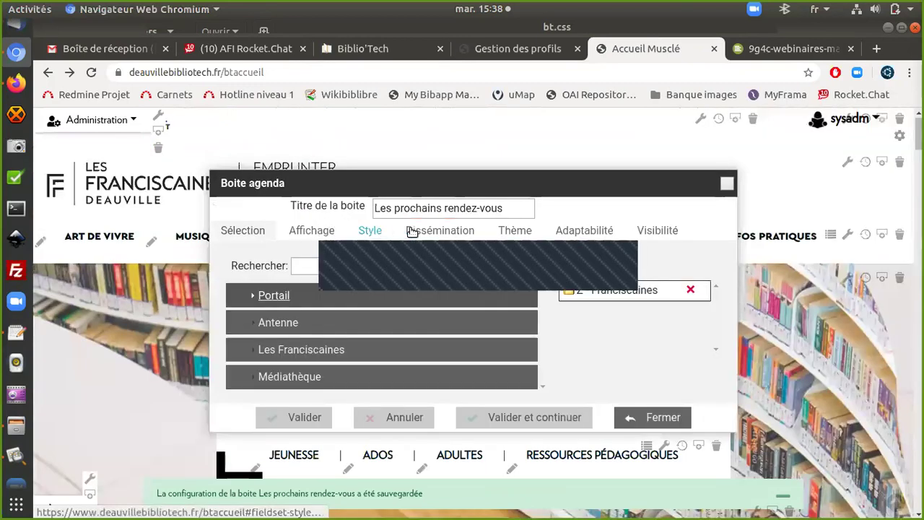
pyautogui.click(326, 229)
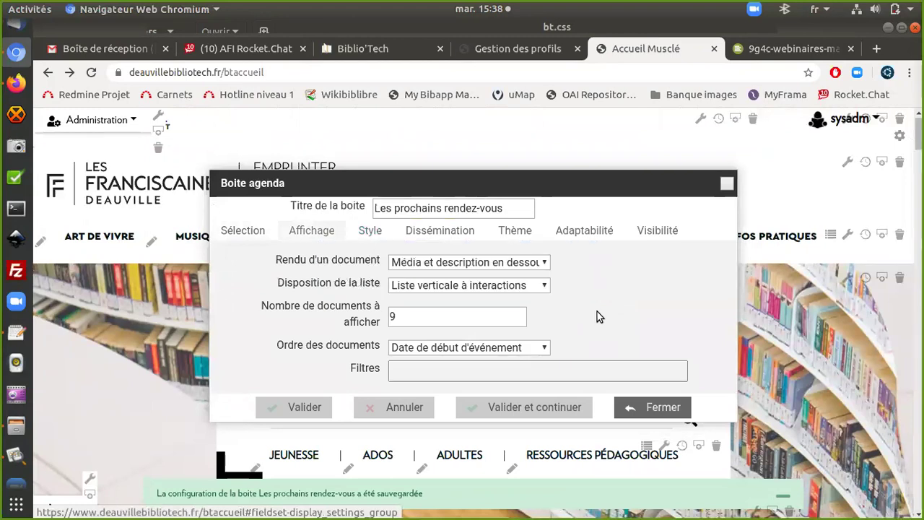
pyautogui.click(537, 368)
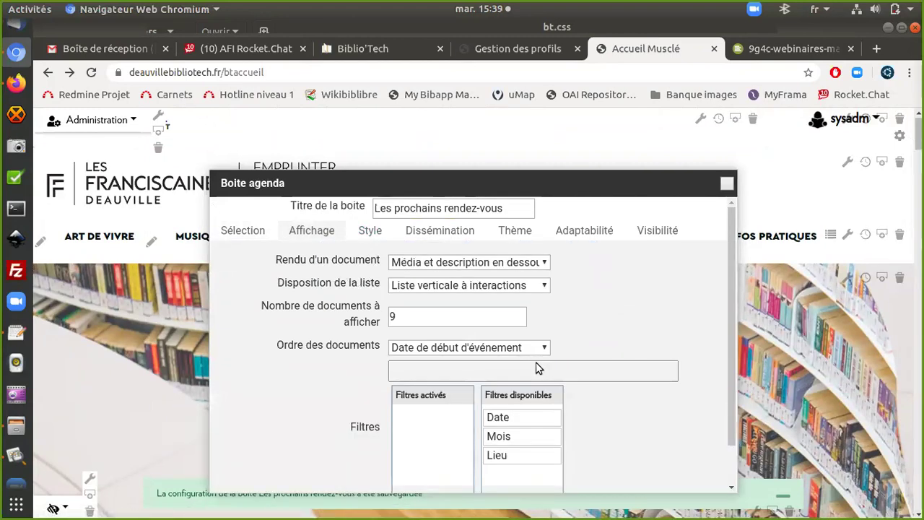
# Step: Try the "Média et description à droite" document rendering for the agenda box
pyautogui.click(508, 263)
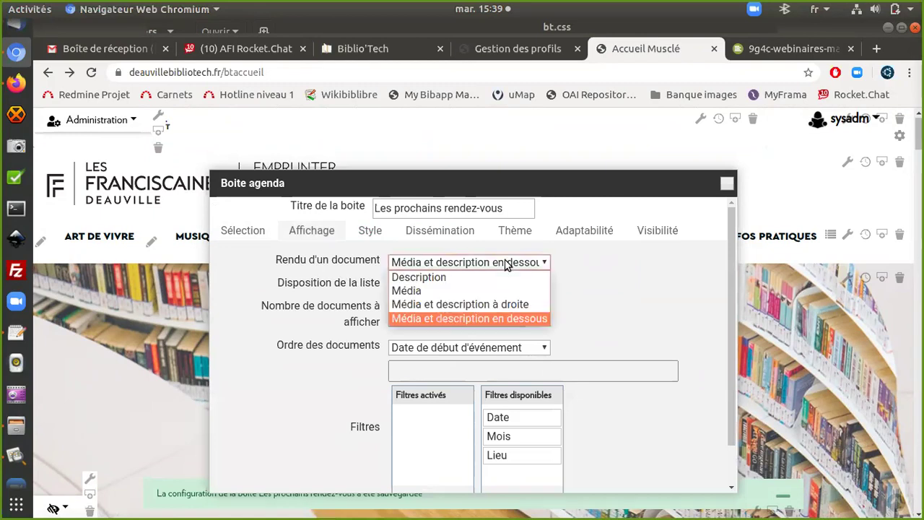
pyautogui.click(494, 304)
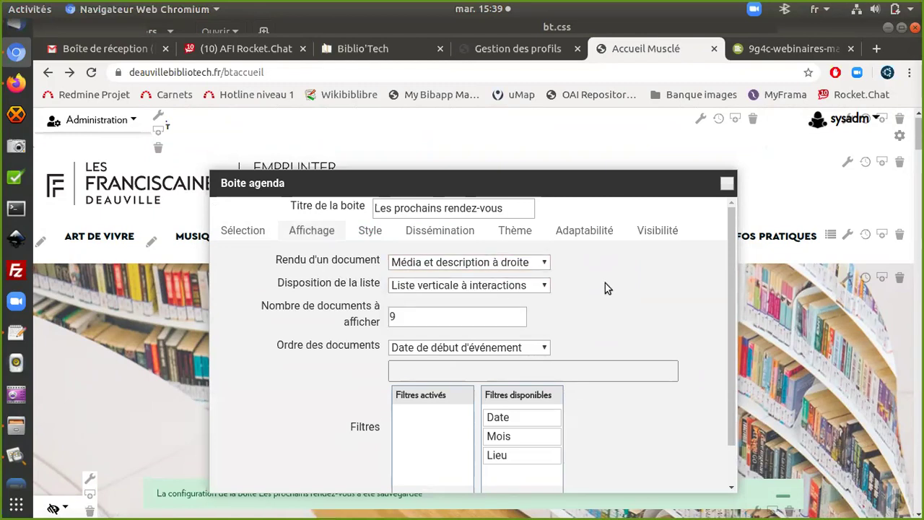
pyautogui.scroll(-1, 606, 288)
pyautogui.scroll(1, 606, 288)
# Step: Set the agenda box to the "Carousel à colonnes" layout with "Média et description en dessous" rendering and save it
pyautogui.click(510, 287)
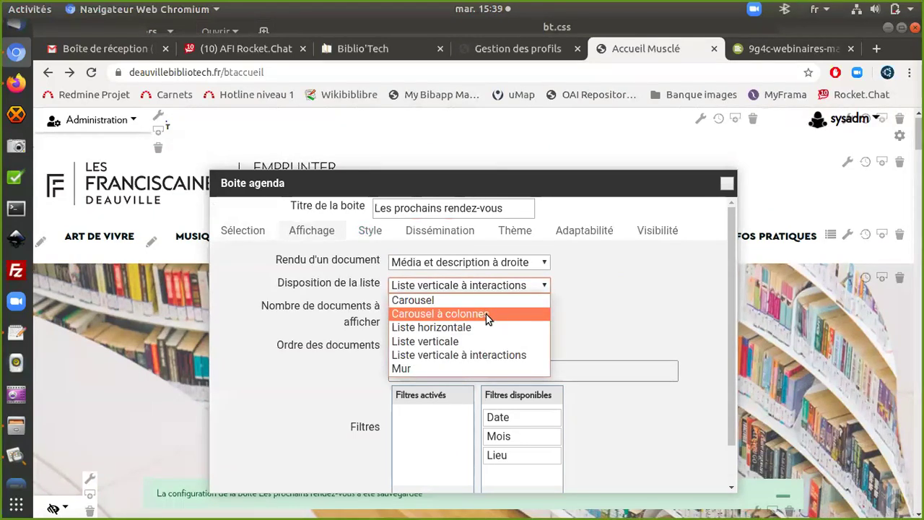
pyautogui.click(486, 314)
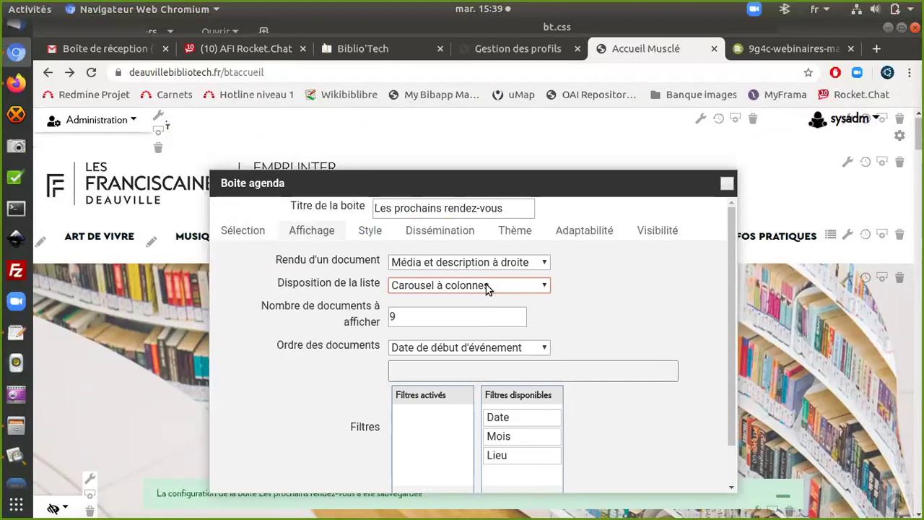
pyautogui.click(489, 264)
pyautogui.click(473, 318)
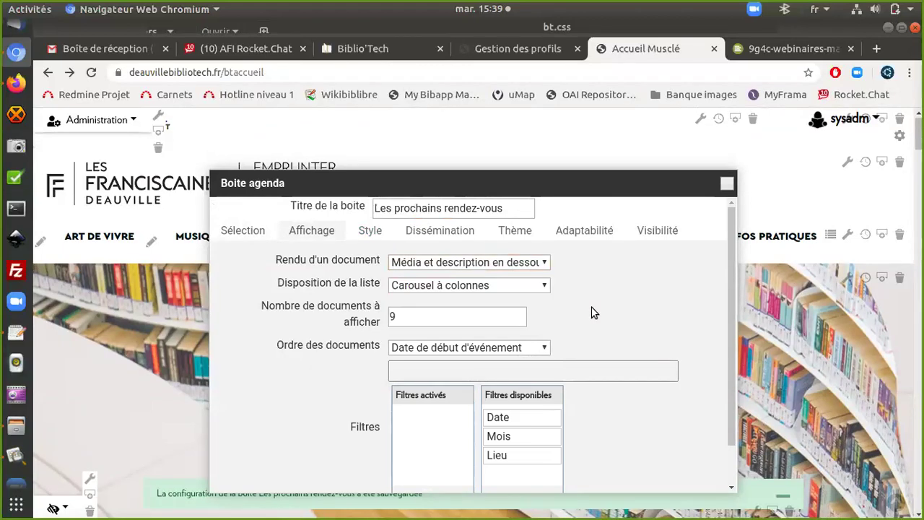
pyautogui.scroll(-1, 592, 312)
pyautogui.click(301, 479)
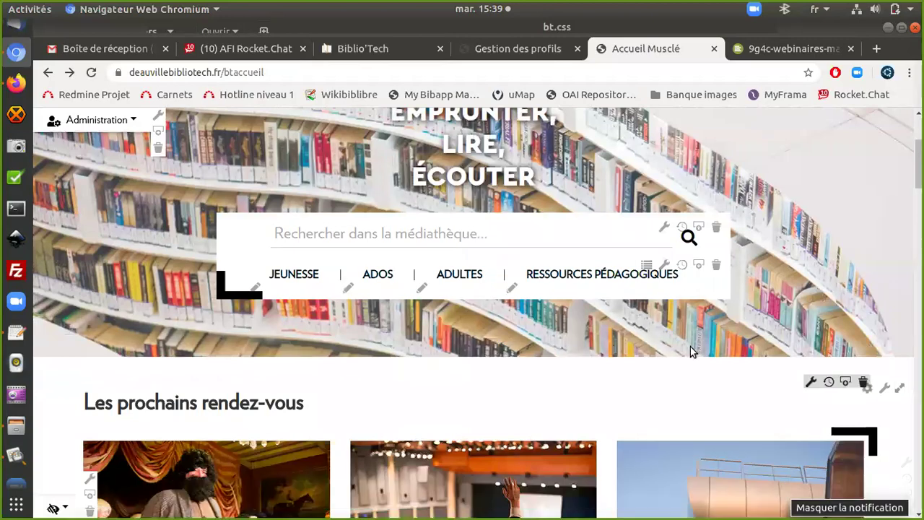
# Step: Review the "Les coups de coeur" box on the page, check its display settings and close them without changes
pyautogui.scroll(-8, 691, 347)
pyautogui.scroll(4, 690, 346)
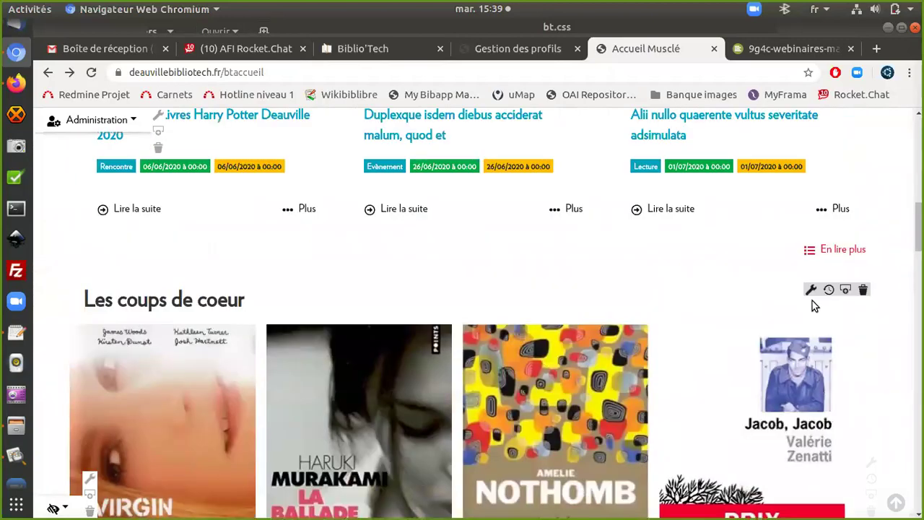
pyautogui.scroll(-10, 813, 302)
pyautogui.scroll(5, 813, 302)
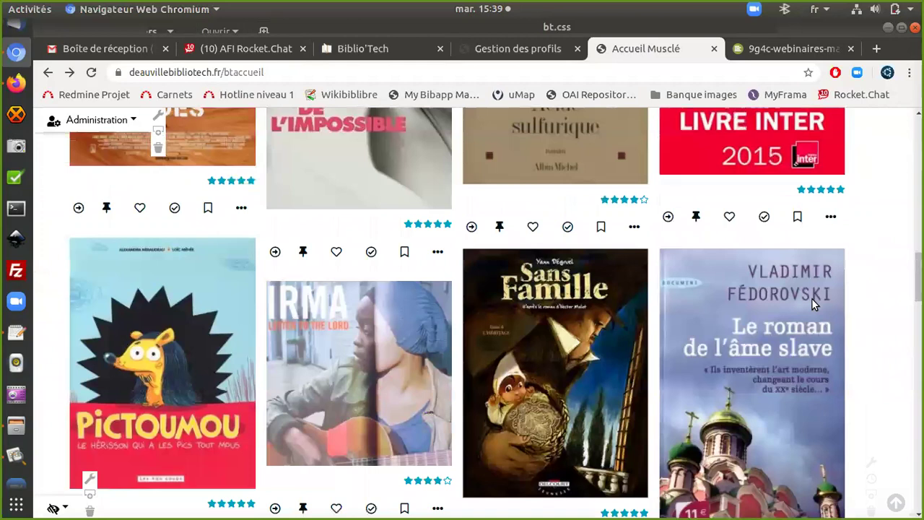
pyautogui.scroll(4, 812, 302)
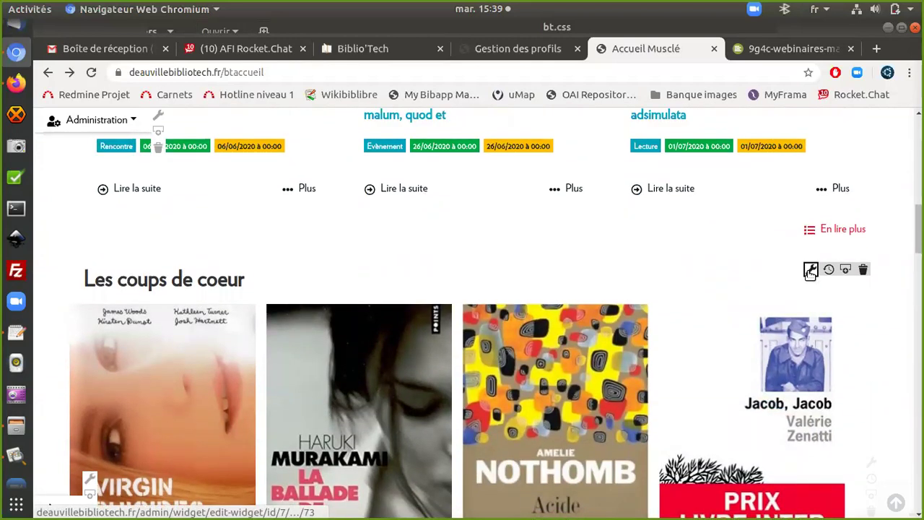
pyautogui.click(812, 271)
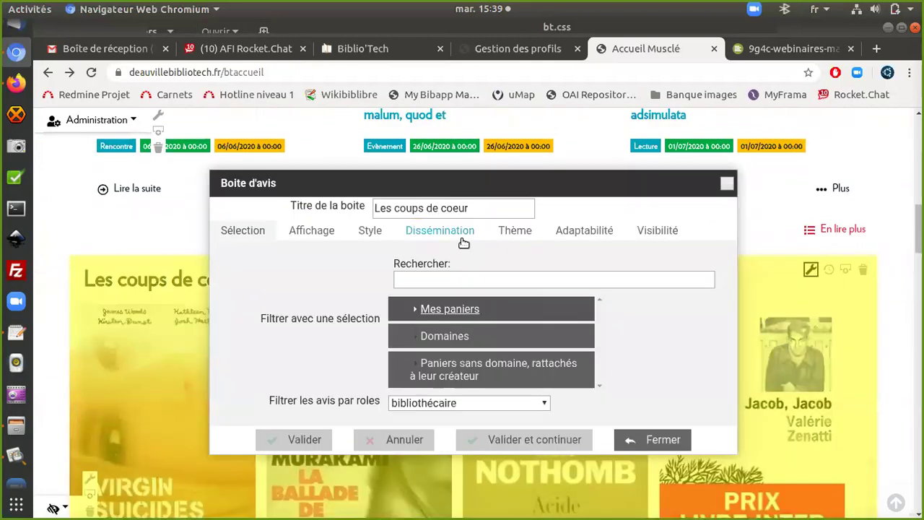
pyautogui.click(302, 230)
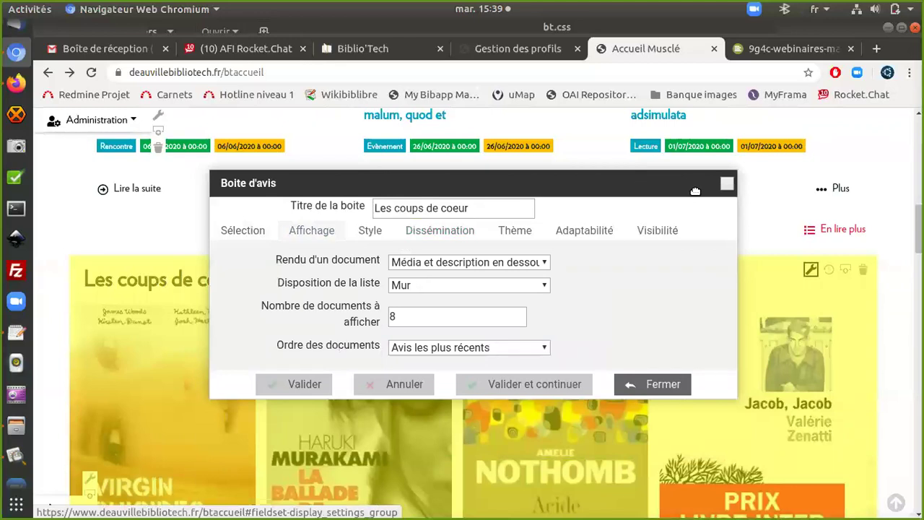
pyautogui.press('Escape')
# Step: Examine how the wall layout of "Les coups de coeur" arranges covers of different heights, ratings and action icons
pyautogui.scroll(-6, 664, 321)
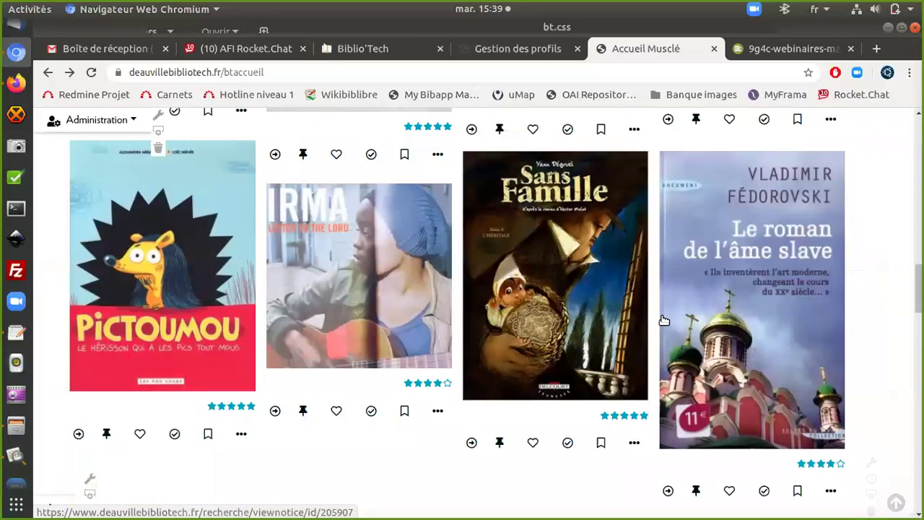
pyautogui.scroll(7, 664, 320)
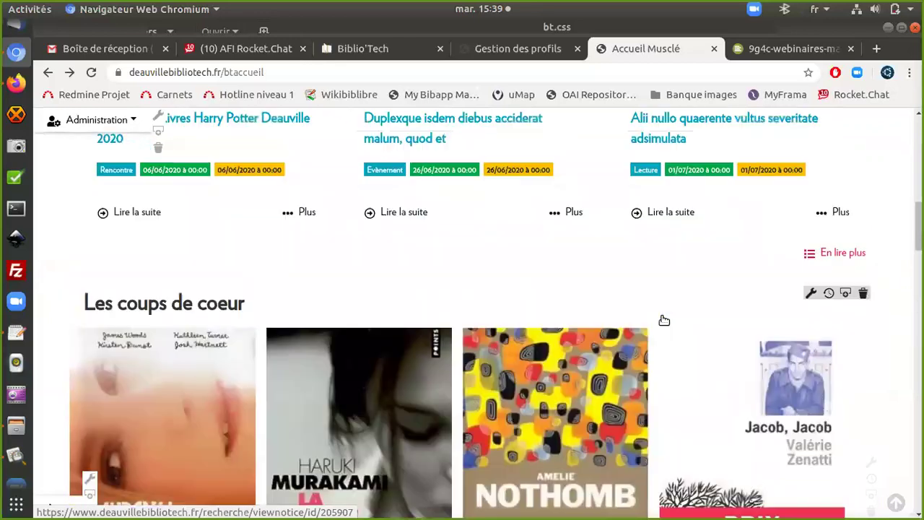
pyautogui.scroll(-3, 664, 321)
pyautogui.scroll(-3, 664, 321)
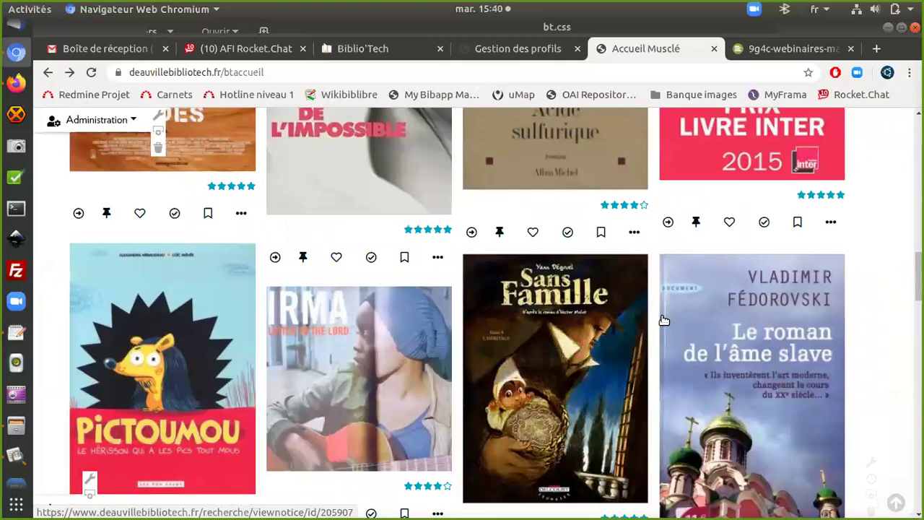
pyautogui.scroll(-2, 665, 321)
pyautogui.scroll(3, 664, 320)
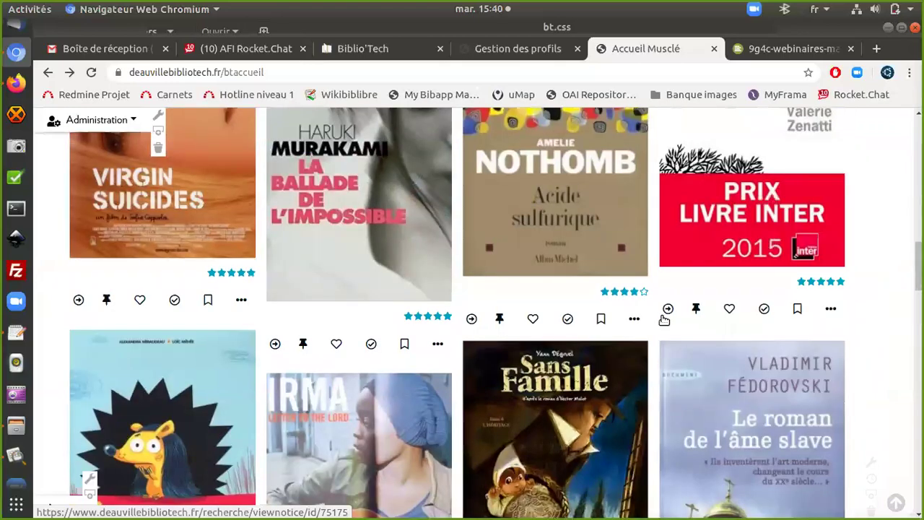
pyautogui.scroll(2, 664, 320)
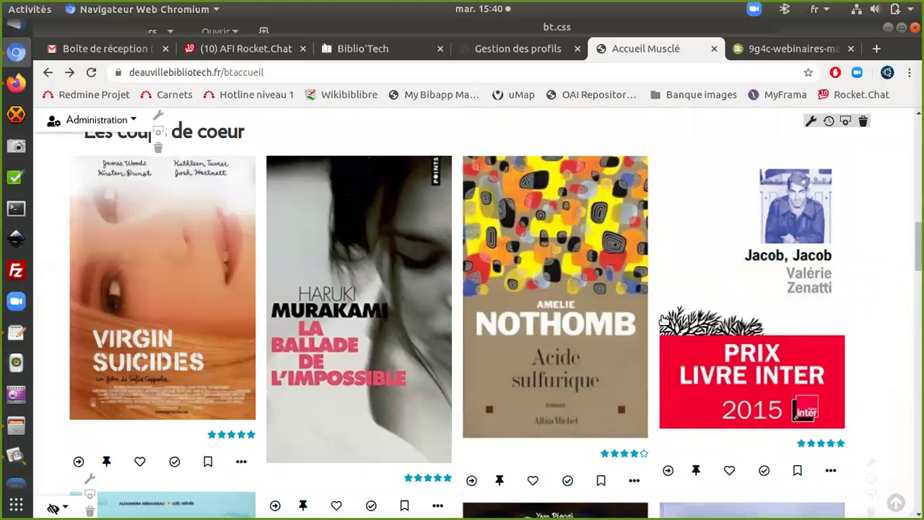
pyautogui.scroll(-2, 663, 318)
pyautogui.scroll(3, 663, 322)
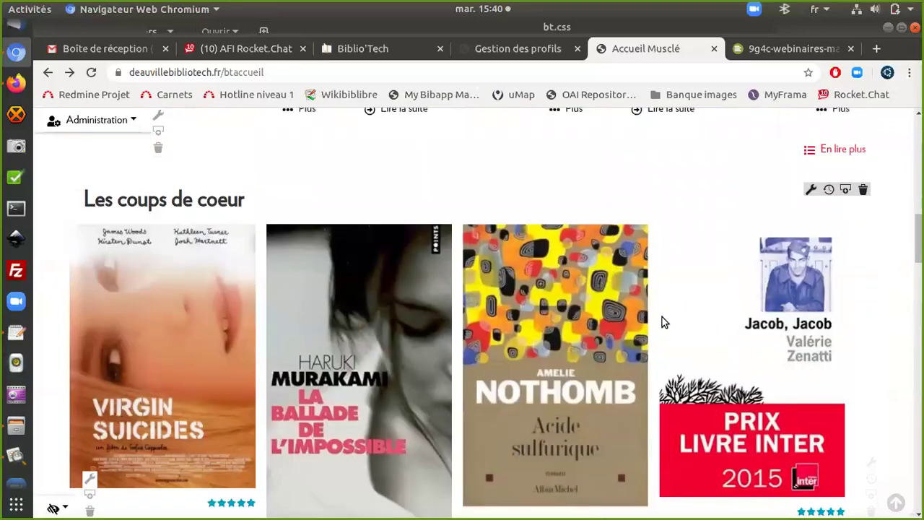
pyautogui.scroll(-3, 662, 317)
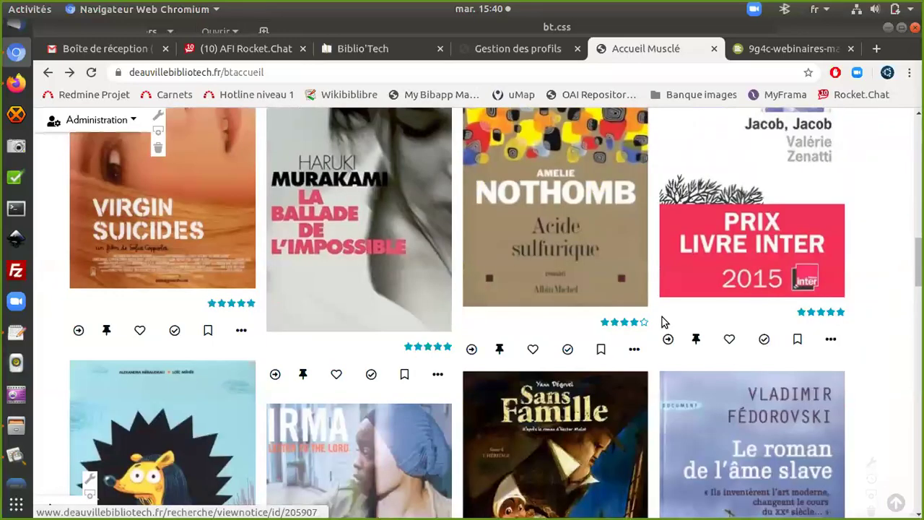
pyautogui.scroll(-1, 663, 320)
# Step: Set the "Les coups de coeur" box to "Liste verticale à interactions" with "Média et description à droite" rendering and save it
pyautogui.scroll(5, 663, 320)
pyautogui.click(811, 386)
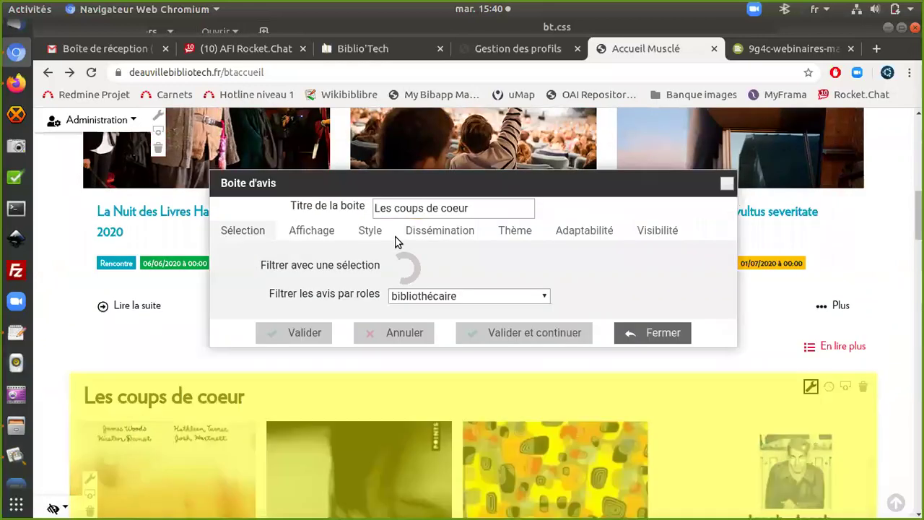
pyautogui.click(329, 229)
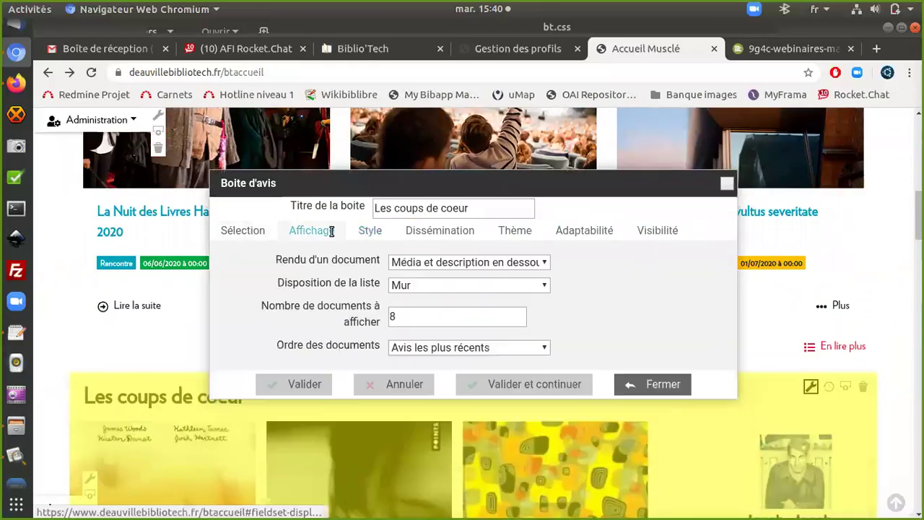
pyautogui.click(469, 287)
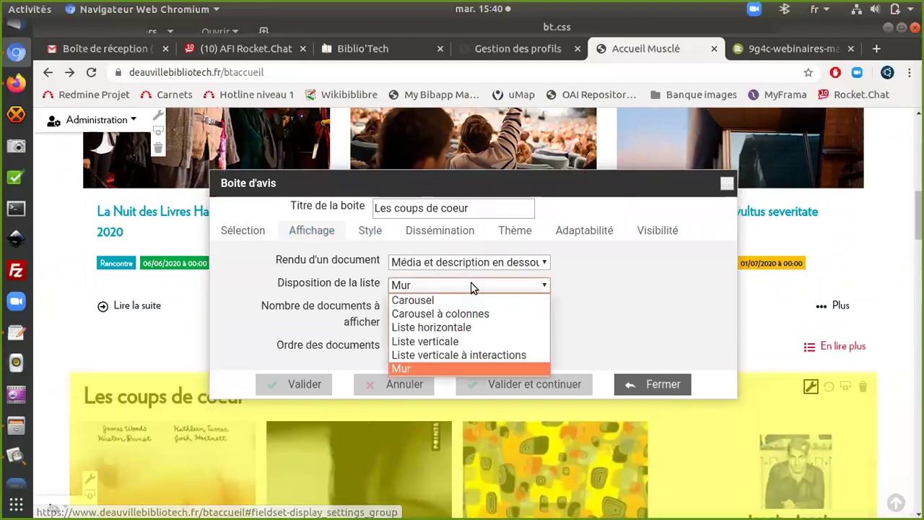
pyautogui.click(483, 353)
pyautogui.click(486, 264)
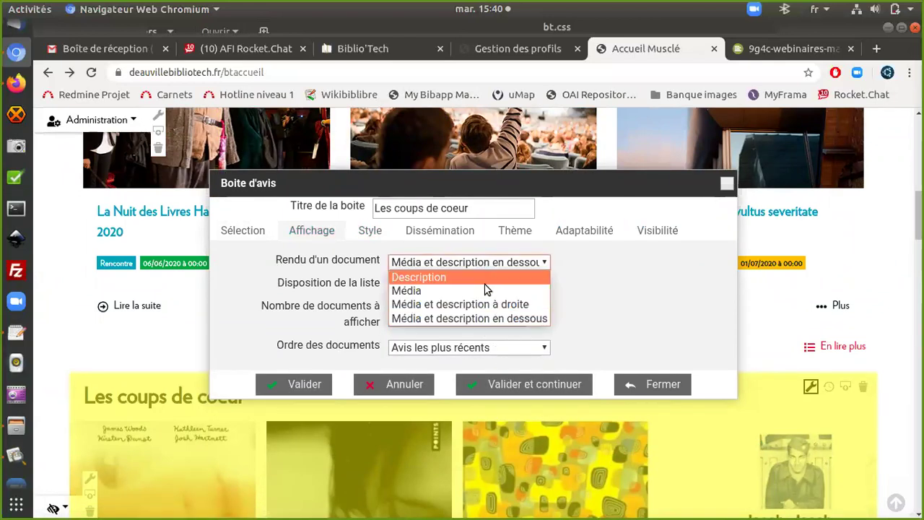
pyautogui.click(480, 305)
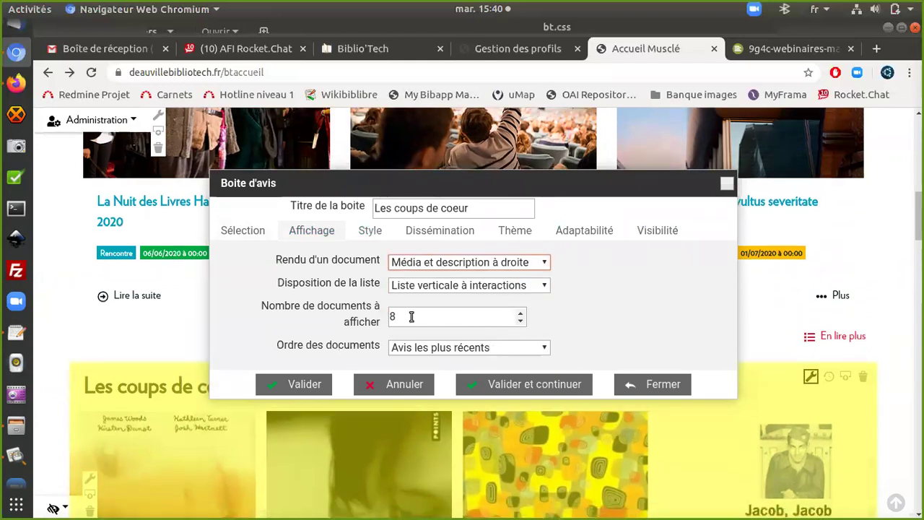
pyautogui.click(312, 386)
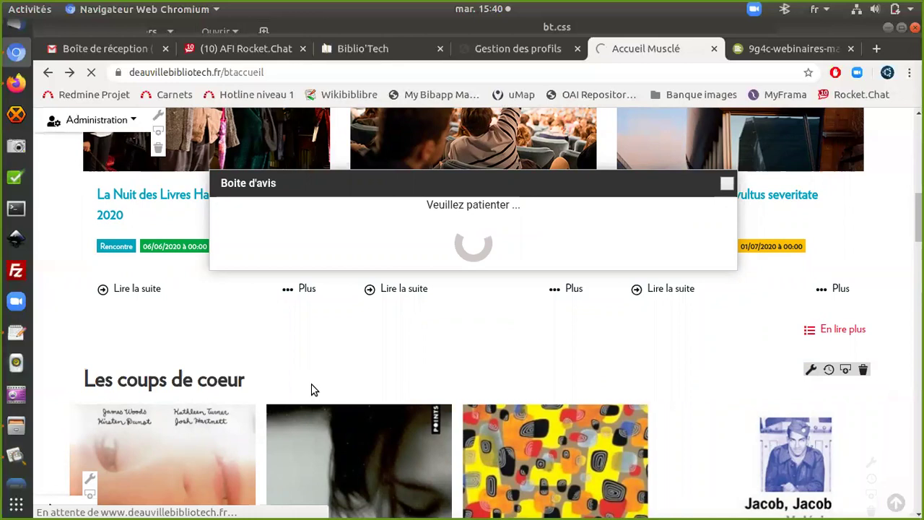
# Step: Review the interactive vertical list of "Les coups de coeur", including its "Afficher" item-count selector and the listed titles
pyautogui.scroll(-5, 312, 389)
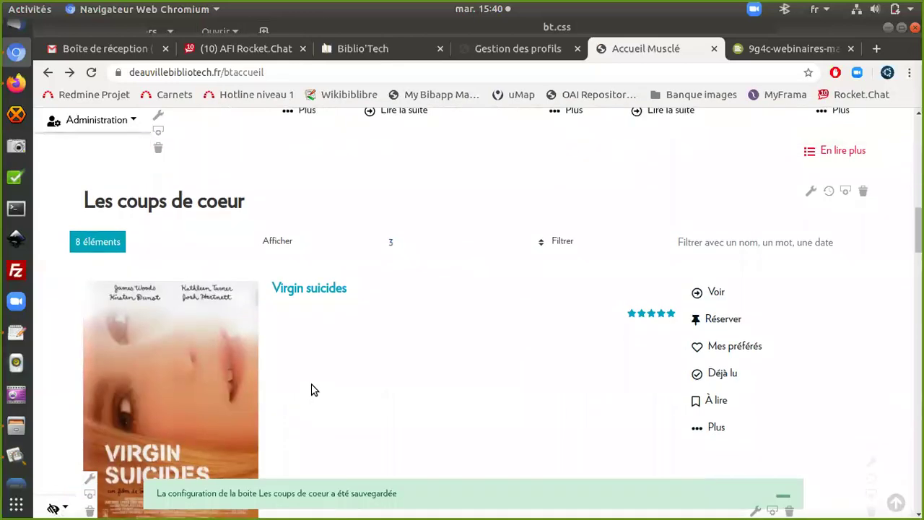
pyautogui.click(403, 247)
pyautogui.click(402, 248)
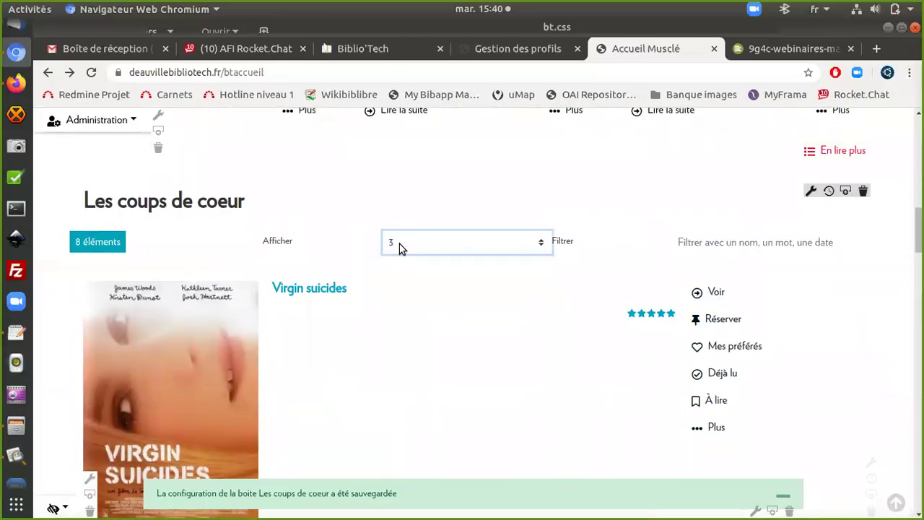
pyautogui.scroll(-2, 342, 254)
pyautogui.scroll(-20, 343, 254)
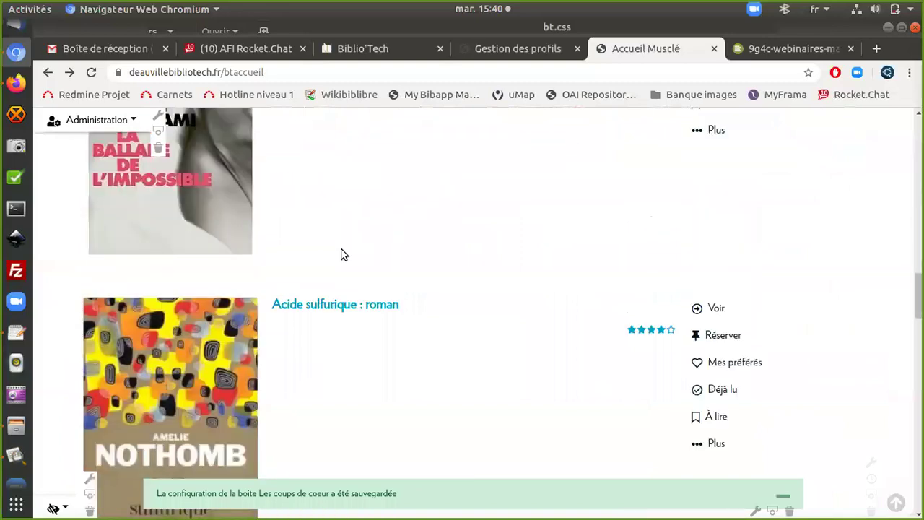
pyautogui.scroll(20, 343, 254)
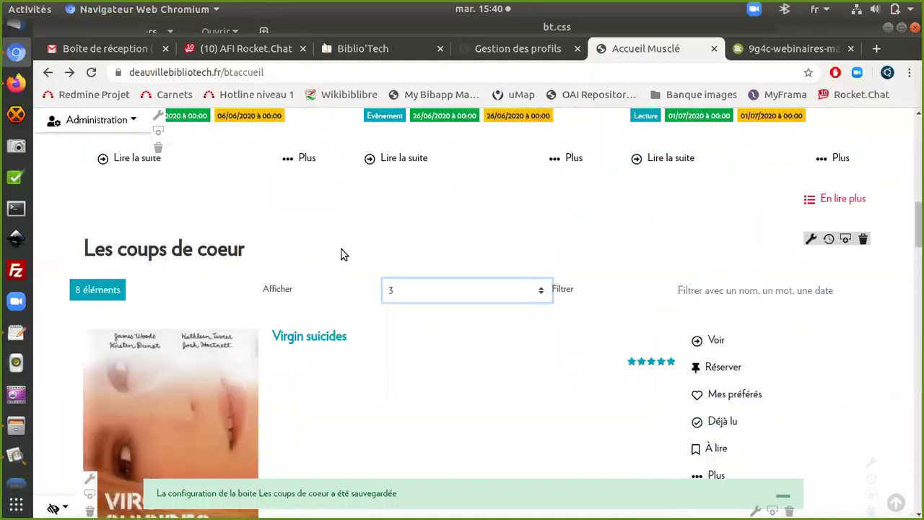